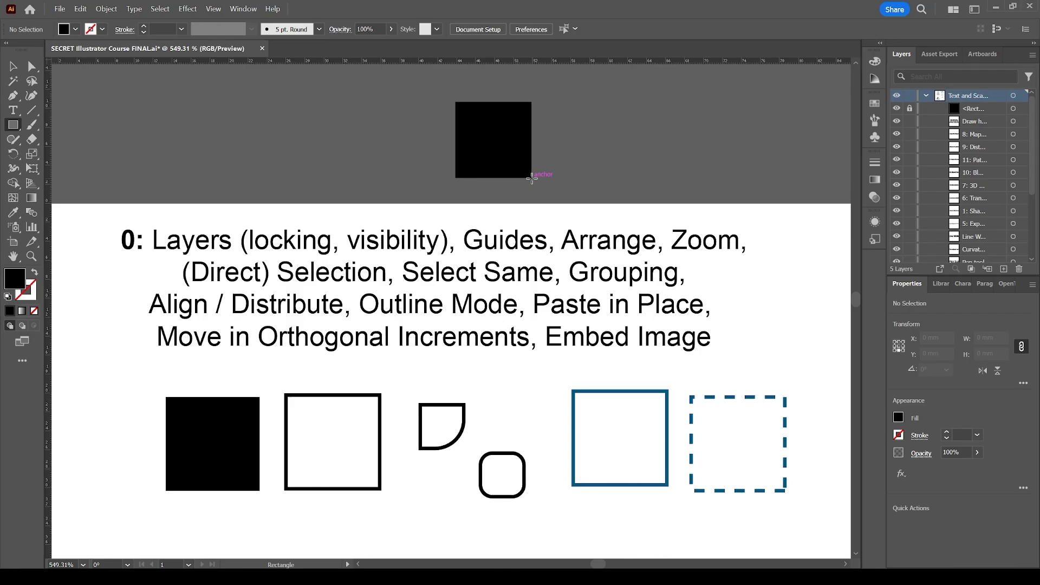
Draw a black square about 7.1 mm wide at the lower right corner of the locked square and delete it
mouse_move(531, 179)
mouse_down()
mouse_move(615, 246)
mouse_move(599, 244)
mouse_move(568, 143)
mouse_move(578, 186)
mouse_up()
key(v)
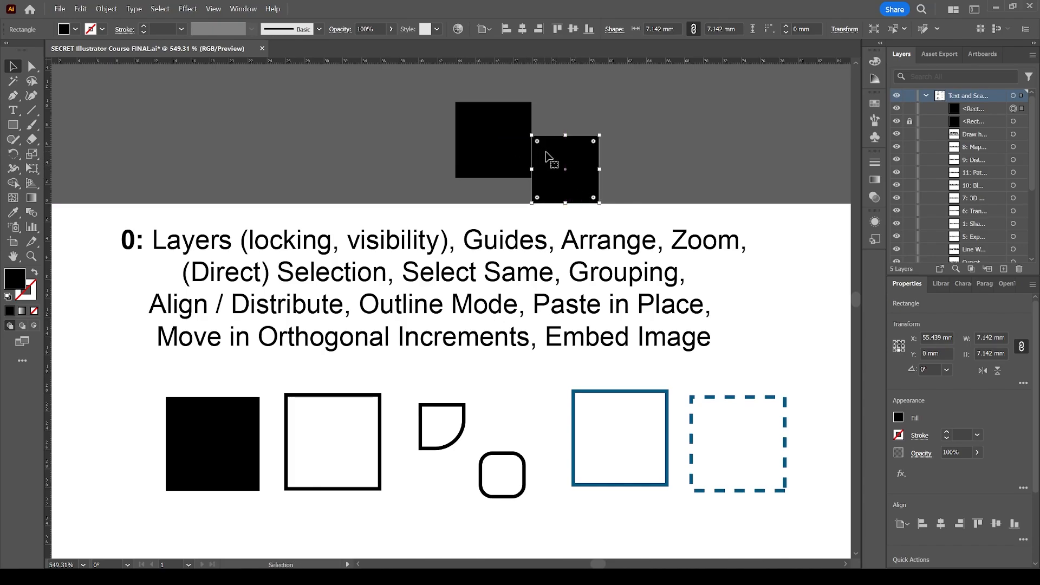
key(Delete)
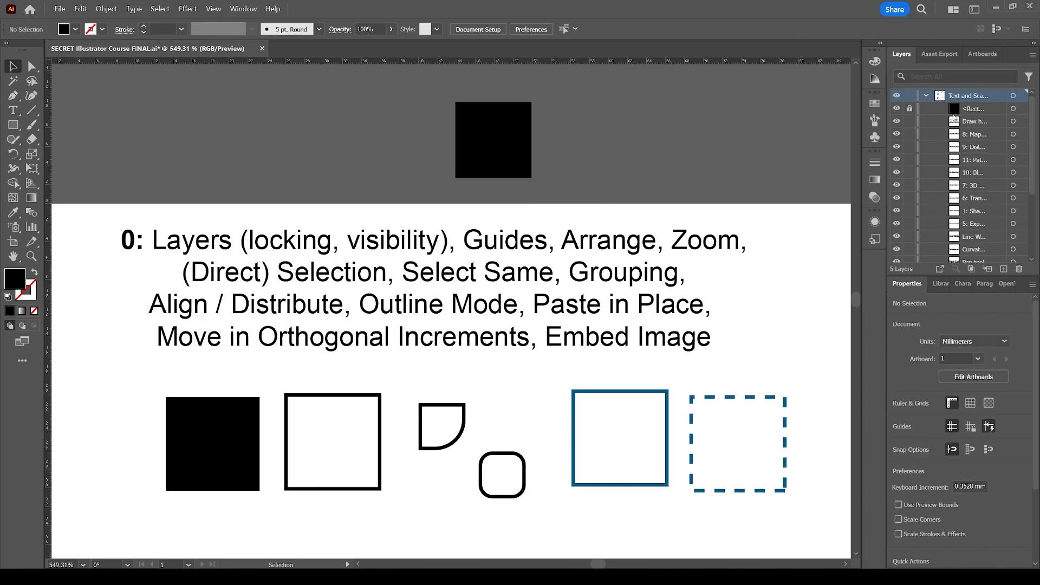
Unlock the black square above the artboard and delete it
click(910, 109)
click(985, 111)
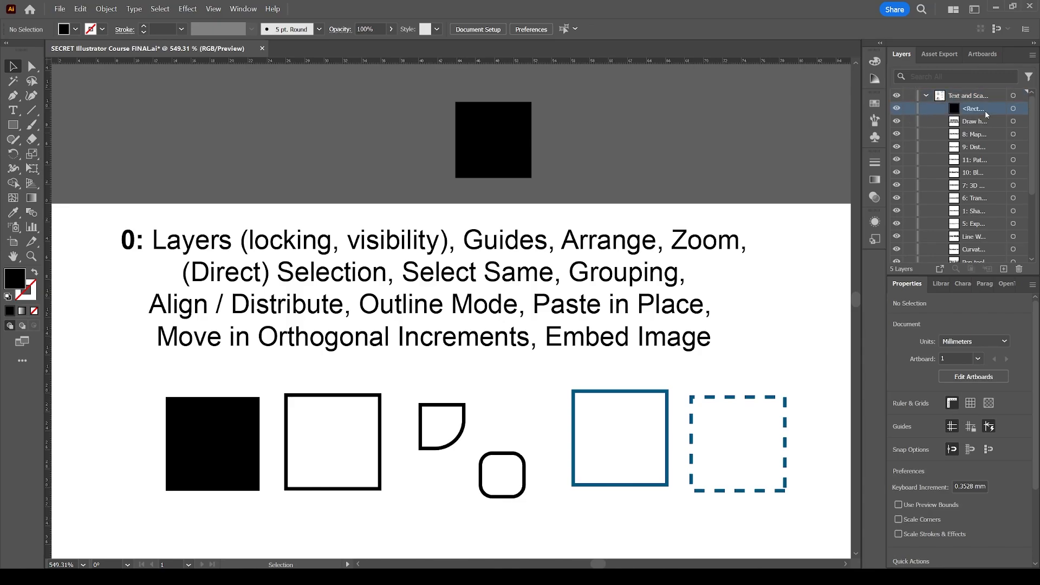
click(485, 139)
key(Delete)
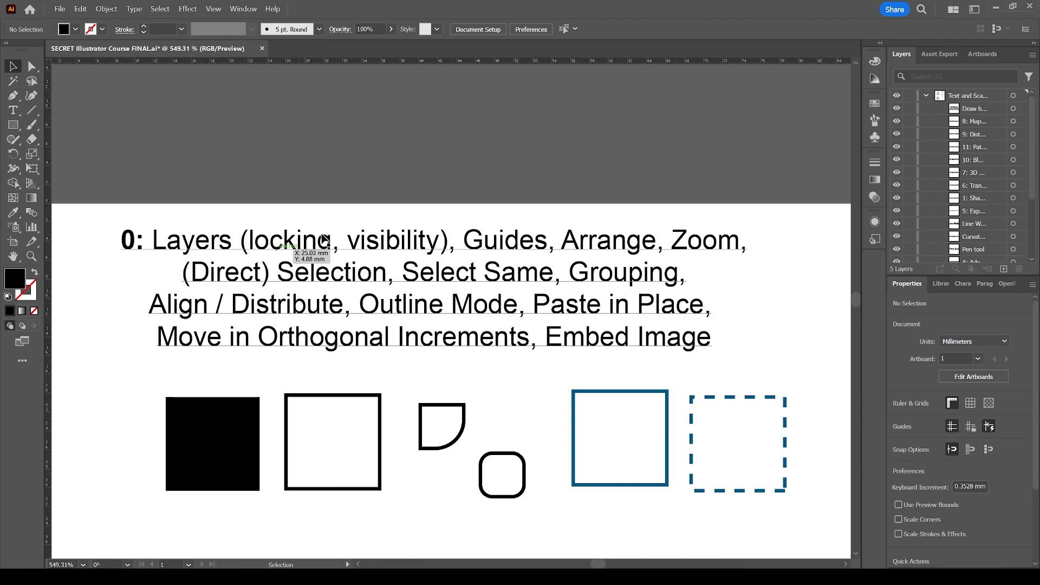
Collapse the Text and Scale layer and make the Working layer active
click(927, 97)
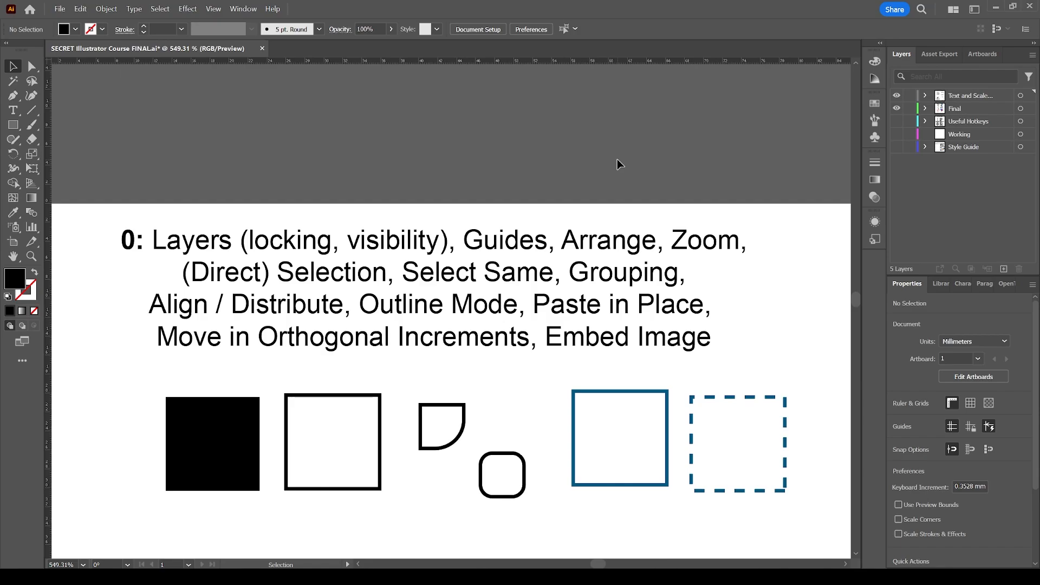
click(959, 136)
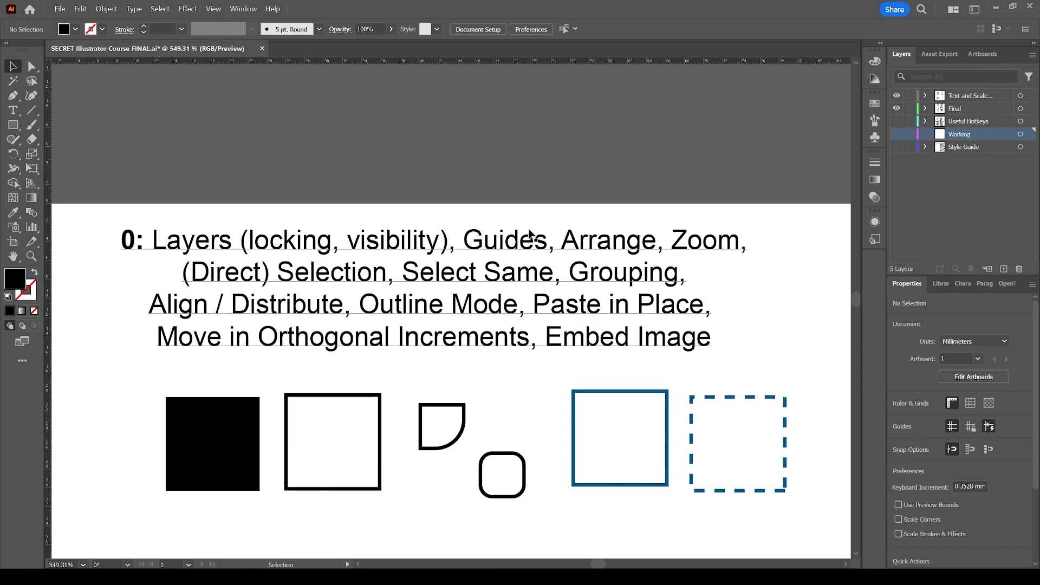
Make only the Style Guide layer visible, hiding the Text and Scale, Final, Useful Hotkeys and Working layers
key(ctrl+1)
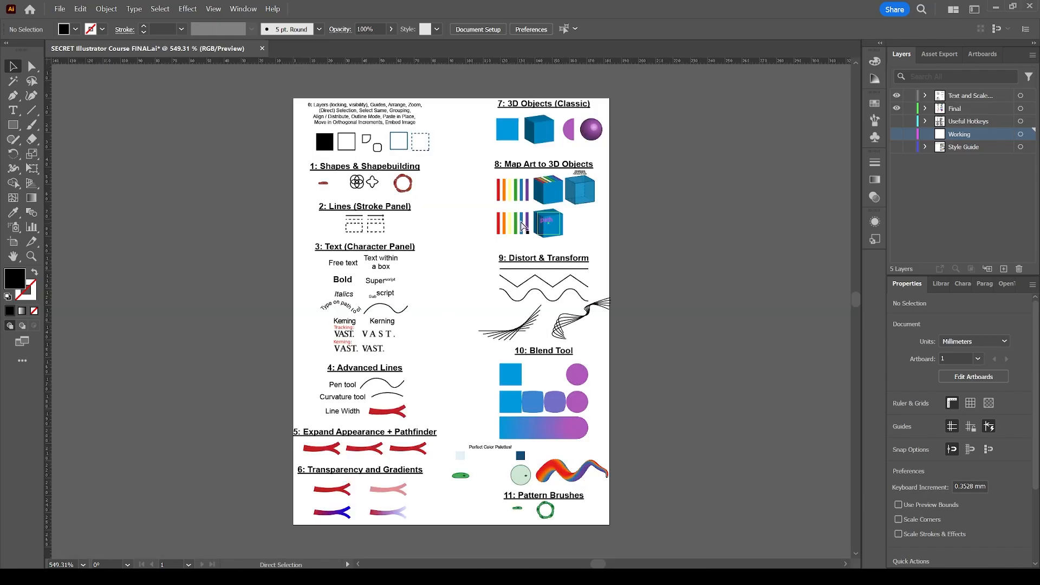
scroll(465, 211, up, 1)
scroll(466, 207, down, 2)
scroll(464, 174, up, 1)
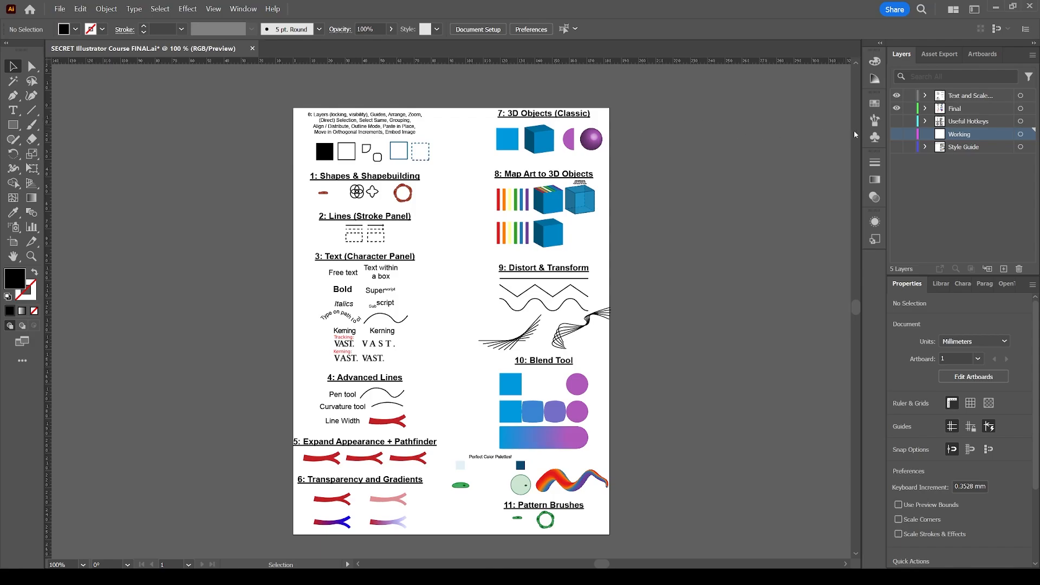
click(897, 147)
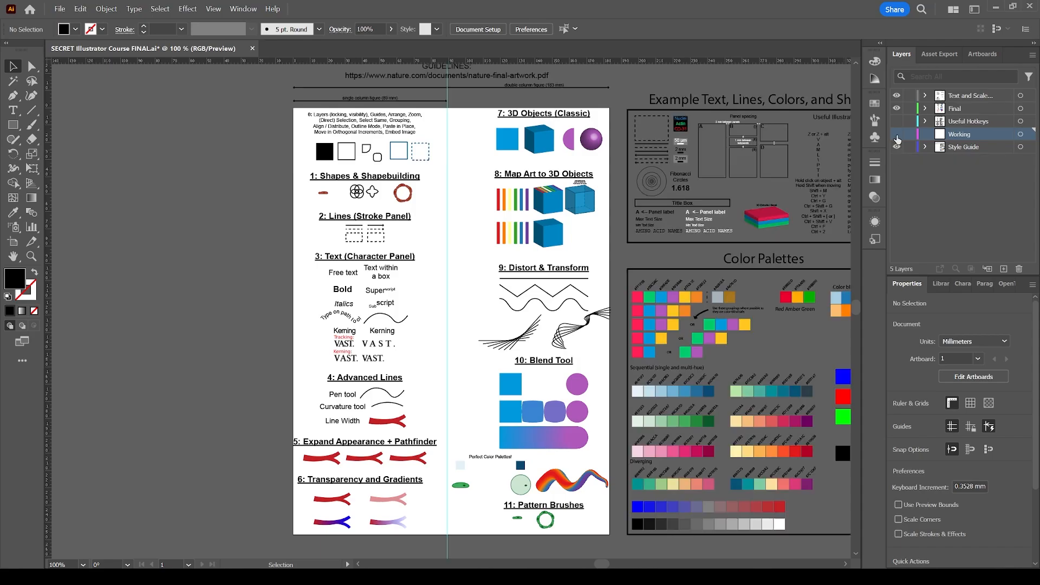
click(897, 134)
click(897, 121)
click(897, 122)
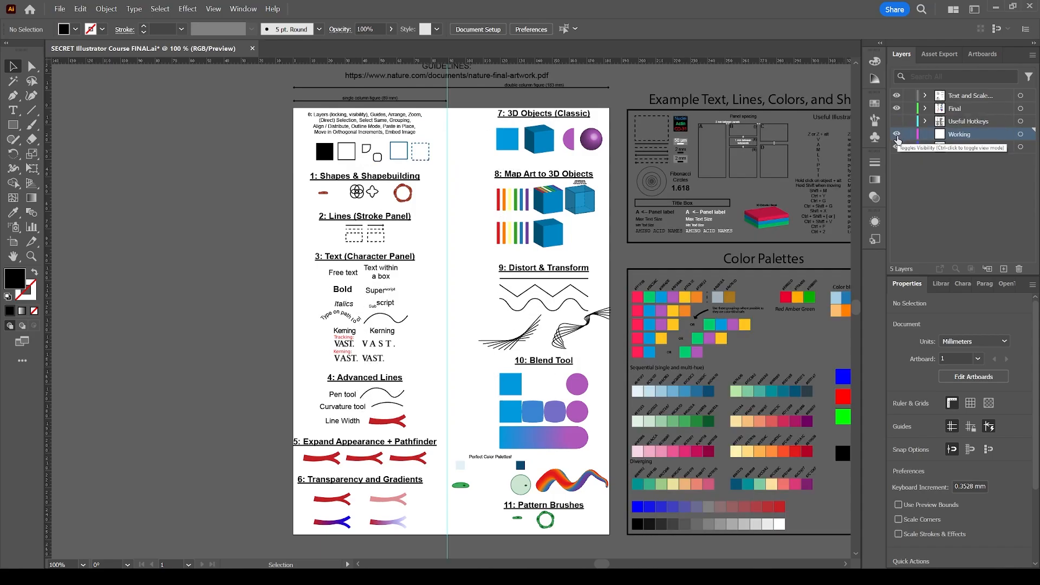
click(897, 134)
click(897, 109)
click(897, 96)
Look over the style guide's guidelines, example text and shapes, and color palettes around the artboard
scroll(483, 140, up, 1)
scroll(499, 159, up, 2)
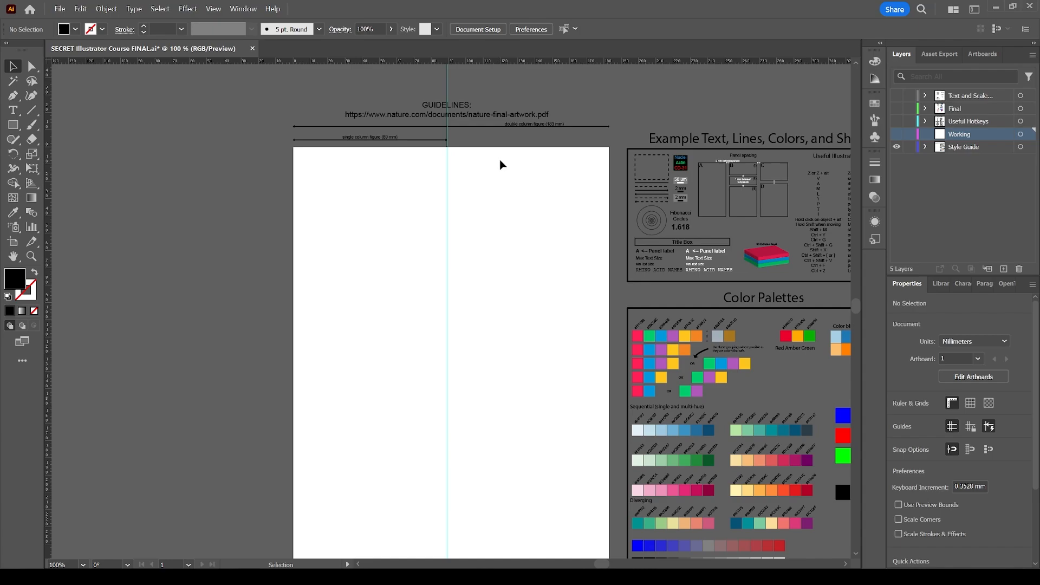
scroll(499, 159, down, 1)
scroll(500, 162, right, 3)
scroll(500, 163, right, 1)
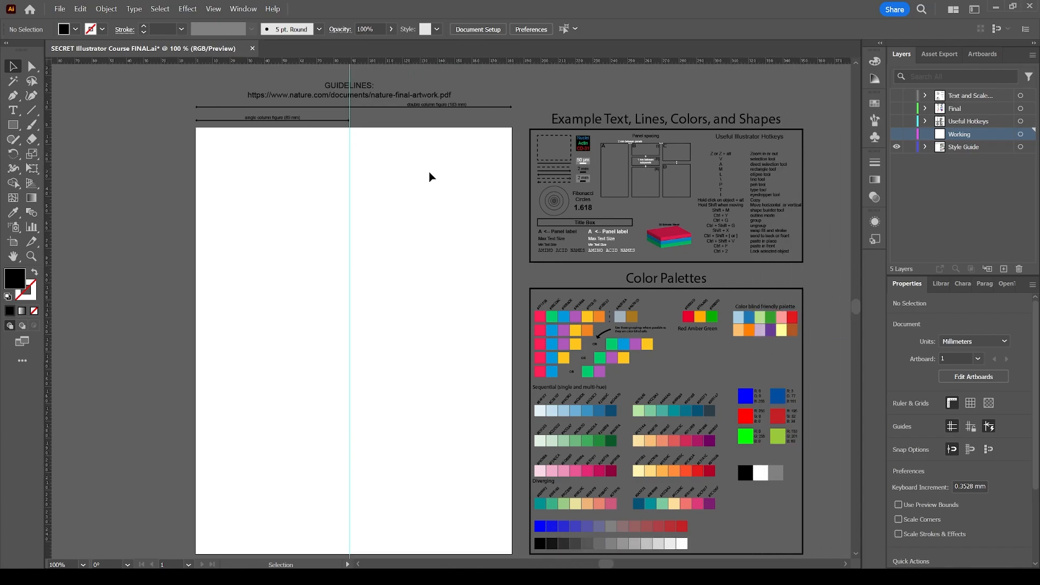
scroll(421, 176, down, 1)
scroll(419, 168, up, 1)
scroll(389, 124, up, 1)
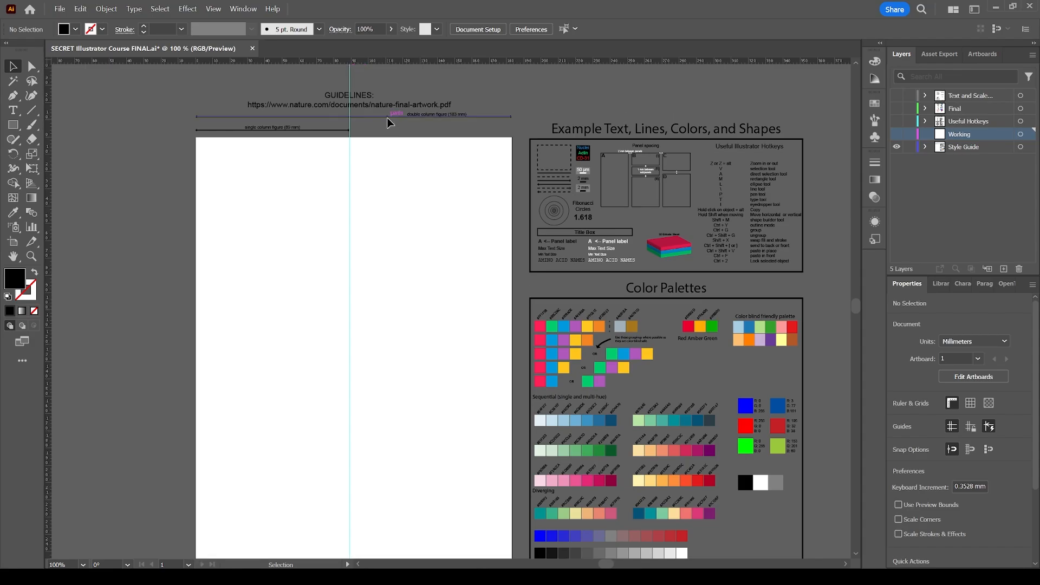
Highlight the guidelines text with the Nature final-artwork link above the artboard for reading, leaving the text unedited
key(z)
drag(223, 80, 488, 134)
key(v)
scroll(493, 233, down, 2)
click(477, 287)
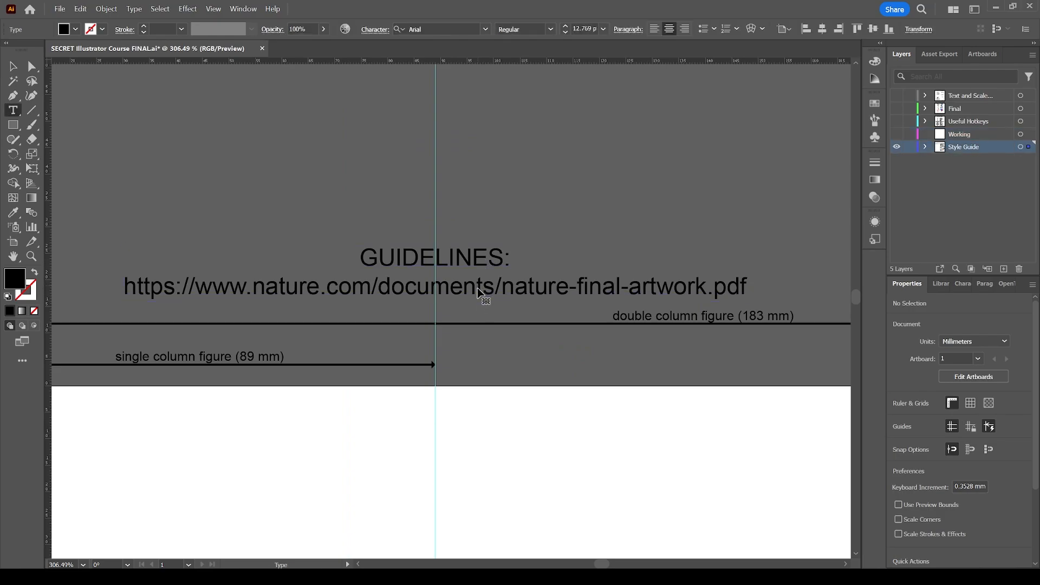
double_click(477, 287)
double_click(470, 288)
triple_click(470, 288)
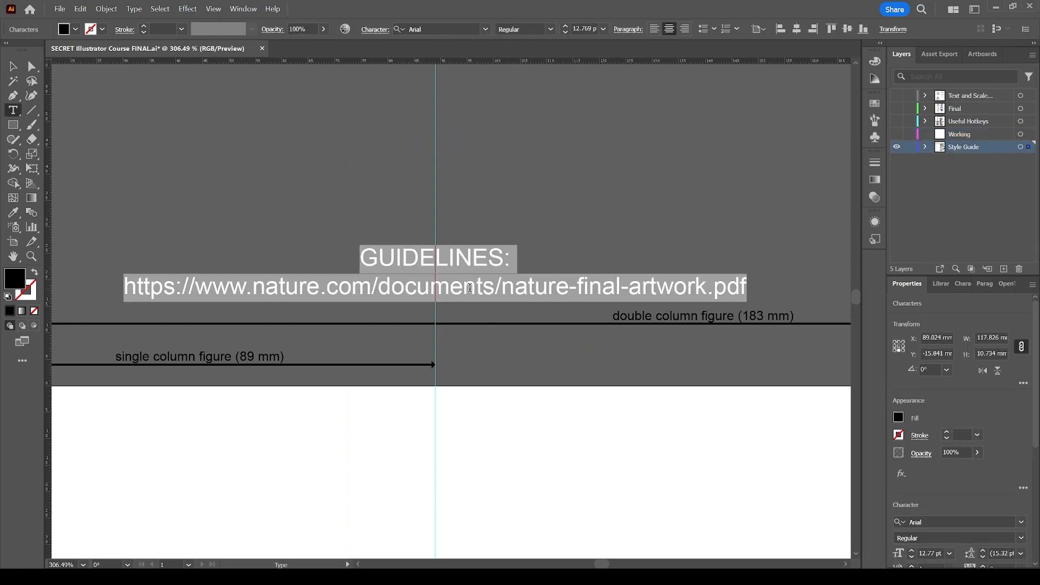
click(319, 291)
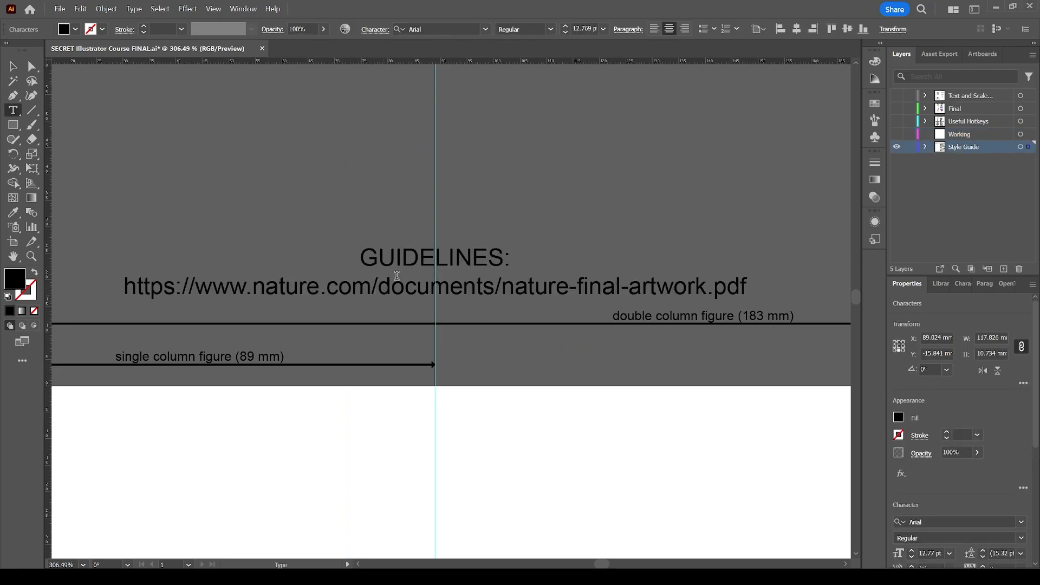
key(Escape)
Examine the single and double column figure width markers above the artboard
key(ctrl+1)
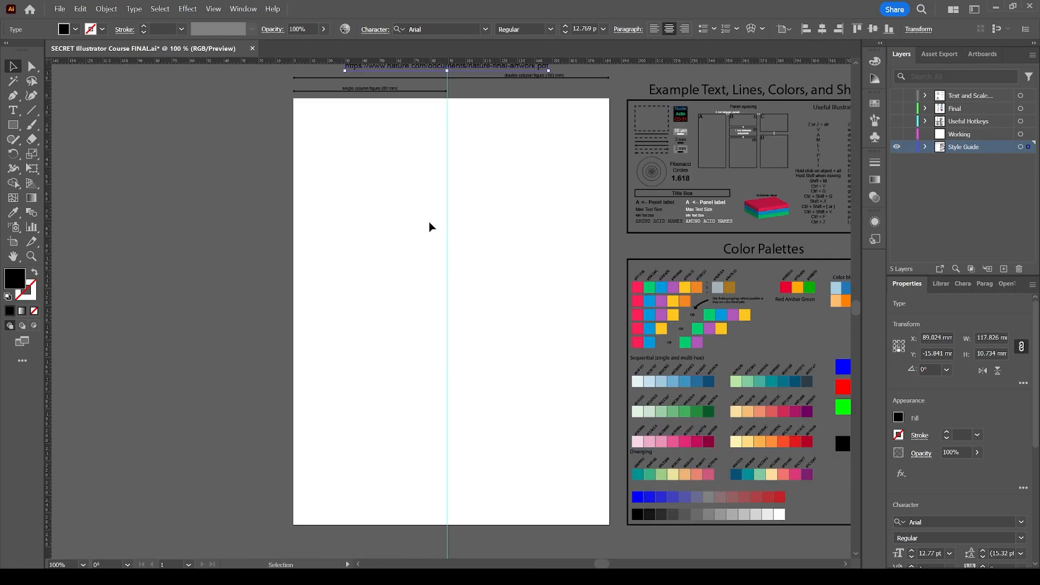
scroll(430, 225, up, 2)
key(z)
click(448, 170)
click(446, 295)
key(v)
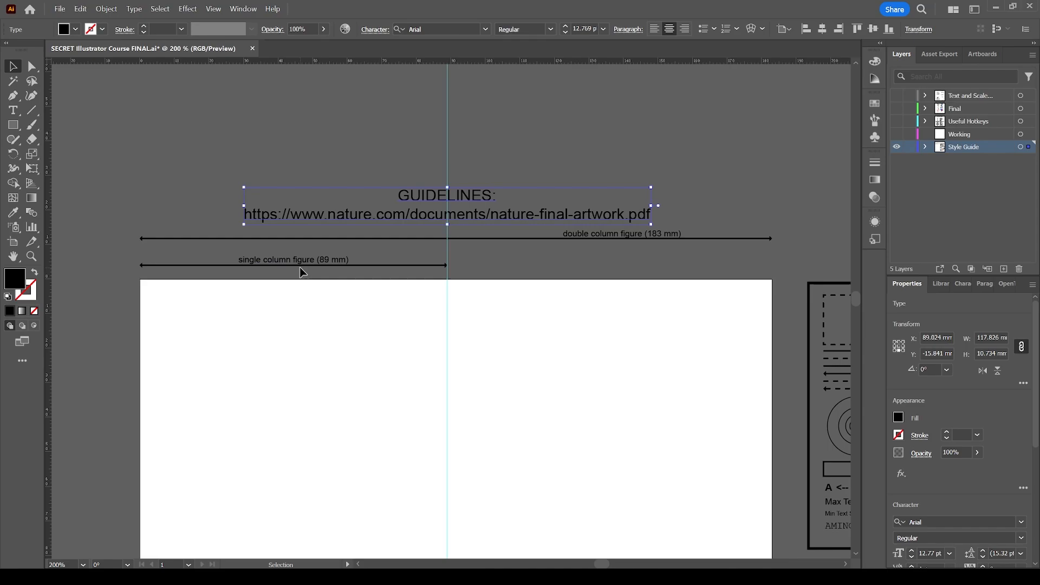
Clear the selection, check the artboard's dimensions in artboard editing mode, and exit that mode
click(618, 251)
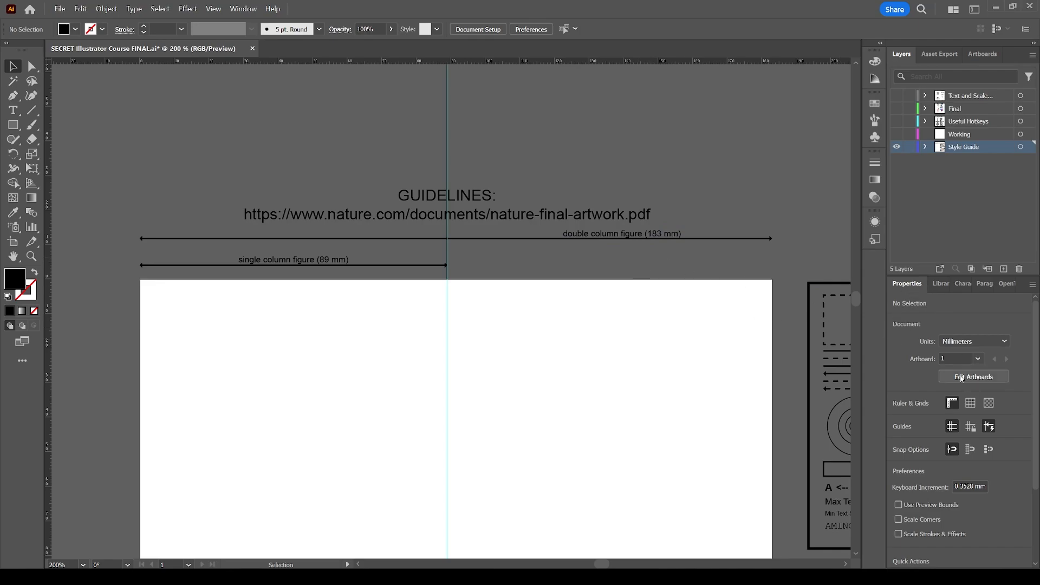
click(985, 383)
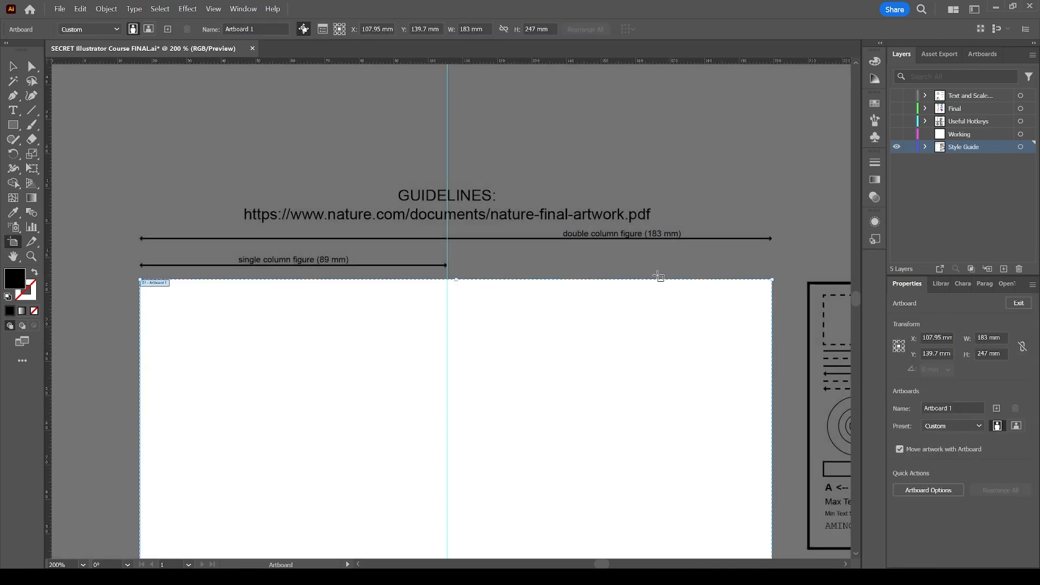
scroll(713, 302, down, 1)
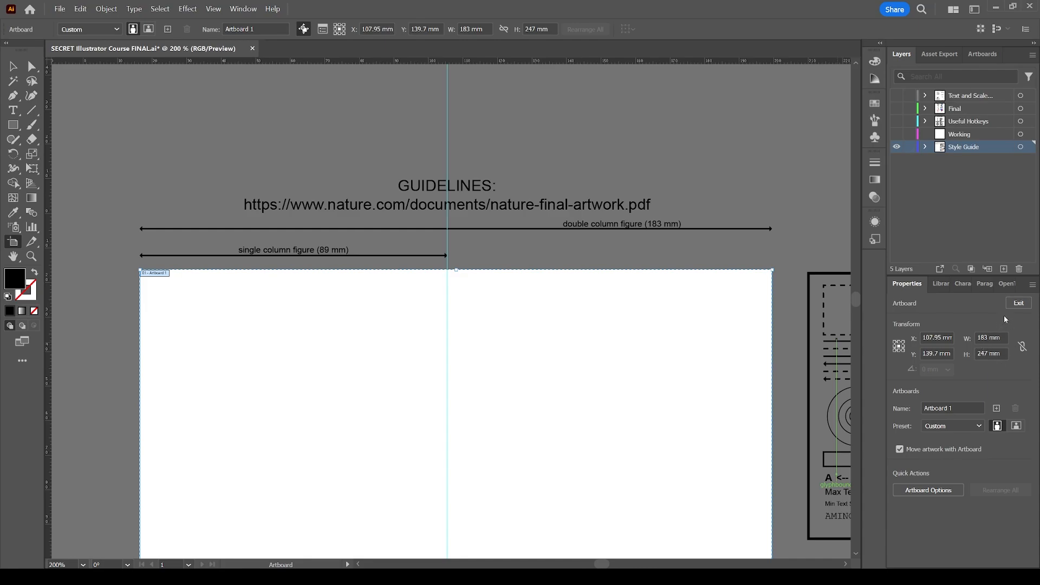
click(1015, 304)
scroll(624, 247, down, 1)
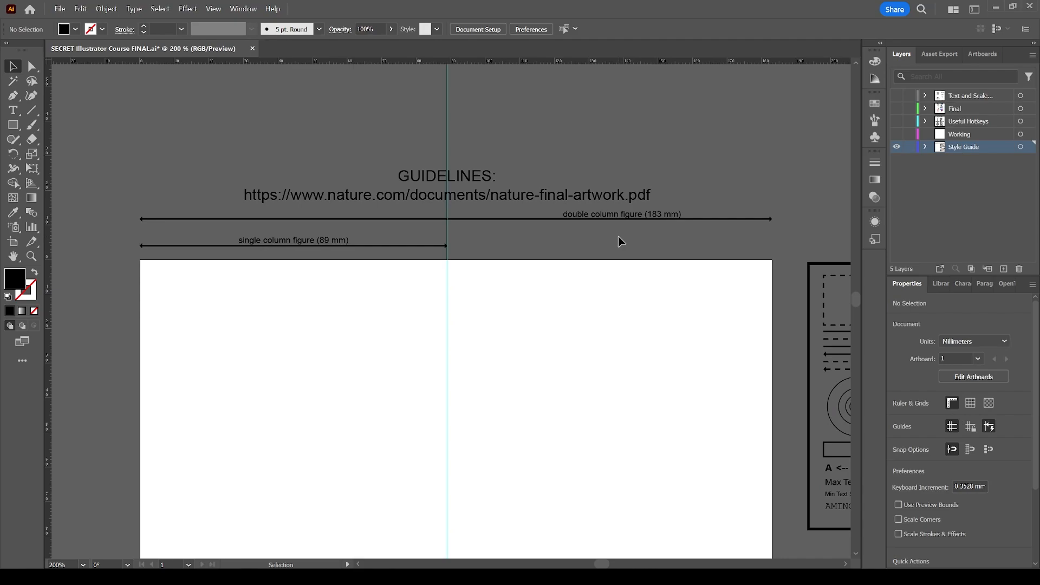
scroll(618, 236, down, 2)
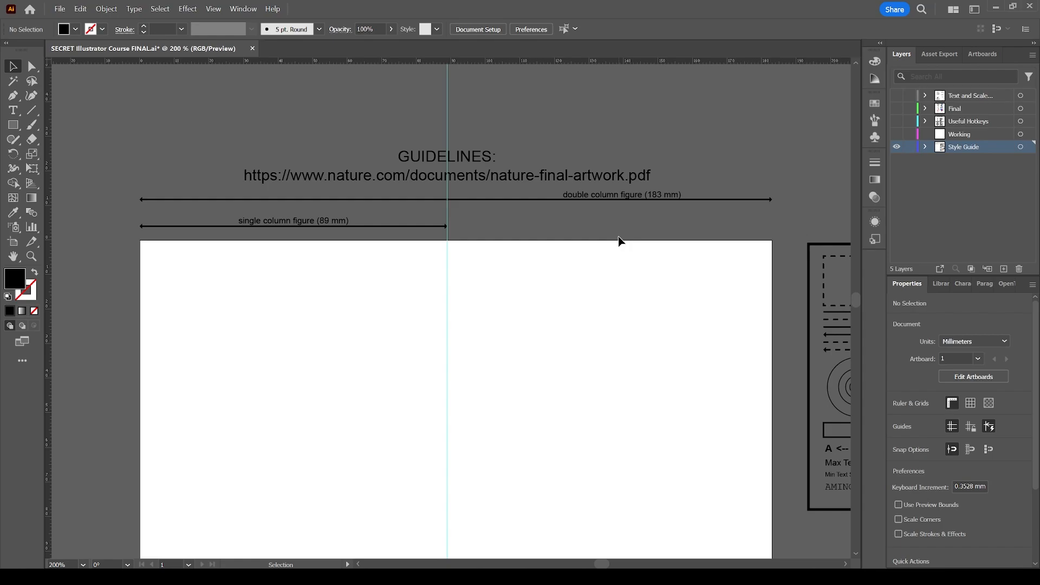
scroll(619, 237, down, 1)
scroll(619, 238, down, 1)
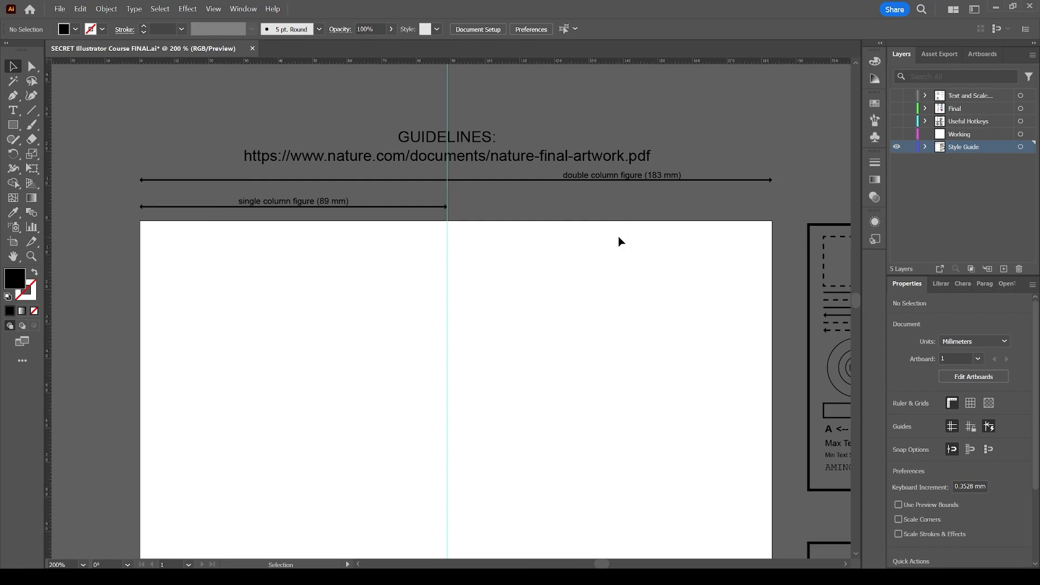
click(605, 173)
click(620, 197)
Toggle the document rulers off and back on
click(236, 10)
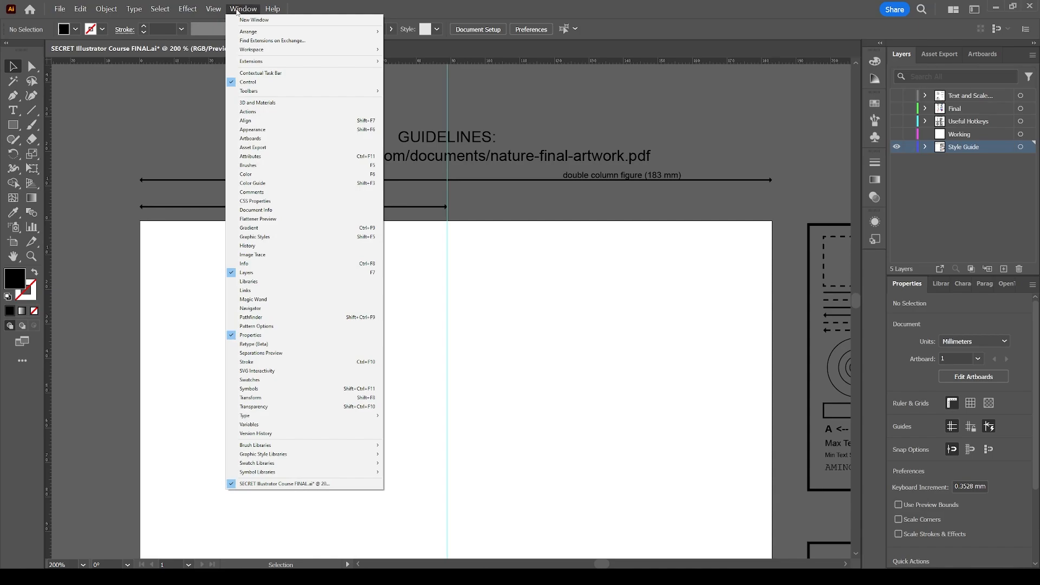
mouse_move(212, 10)
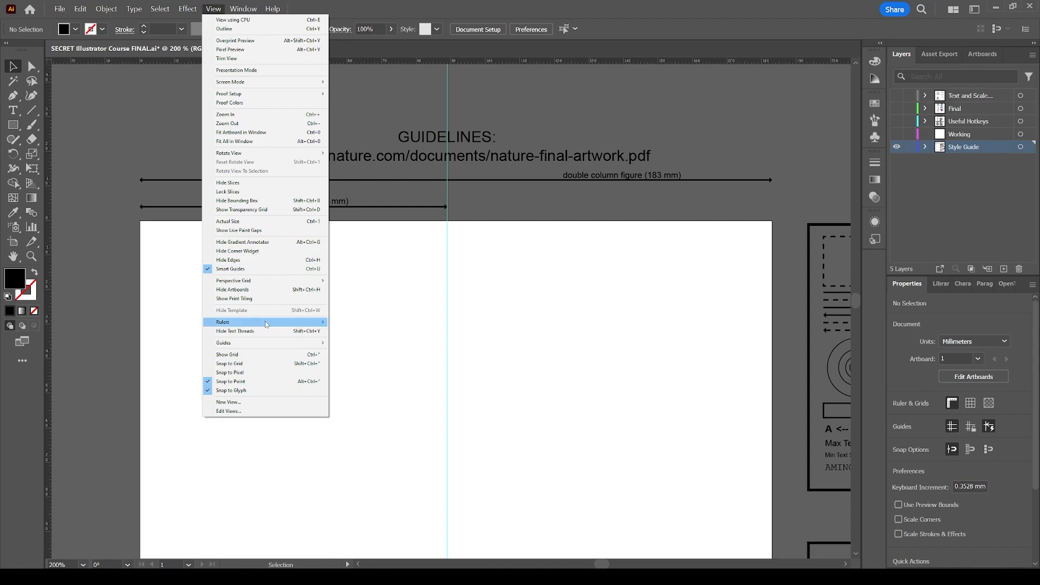
mouse_move(303, 327)
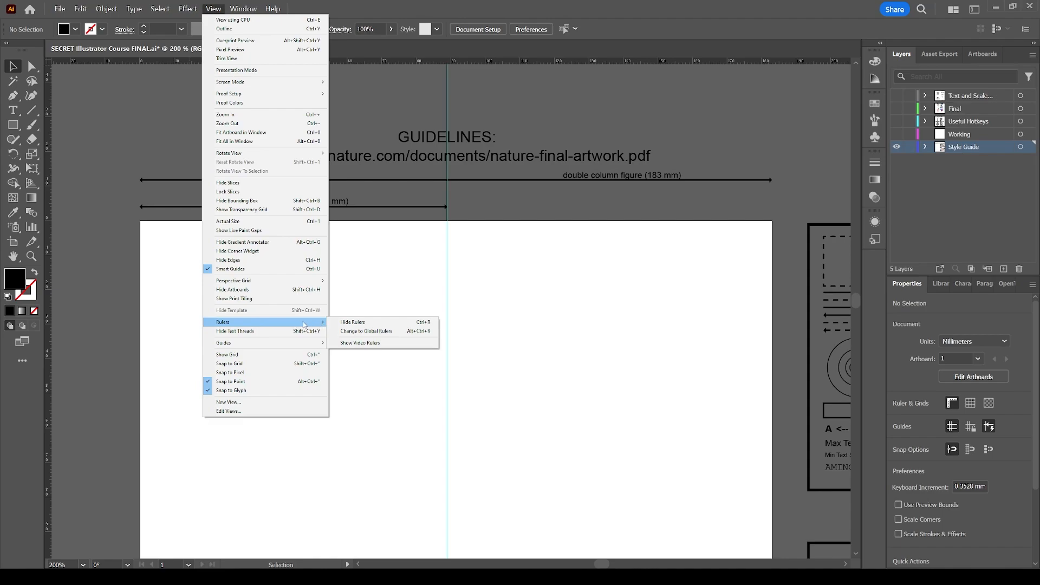
click(353, 323)
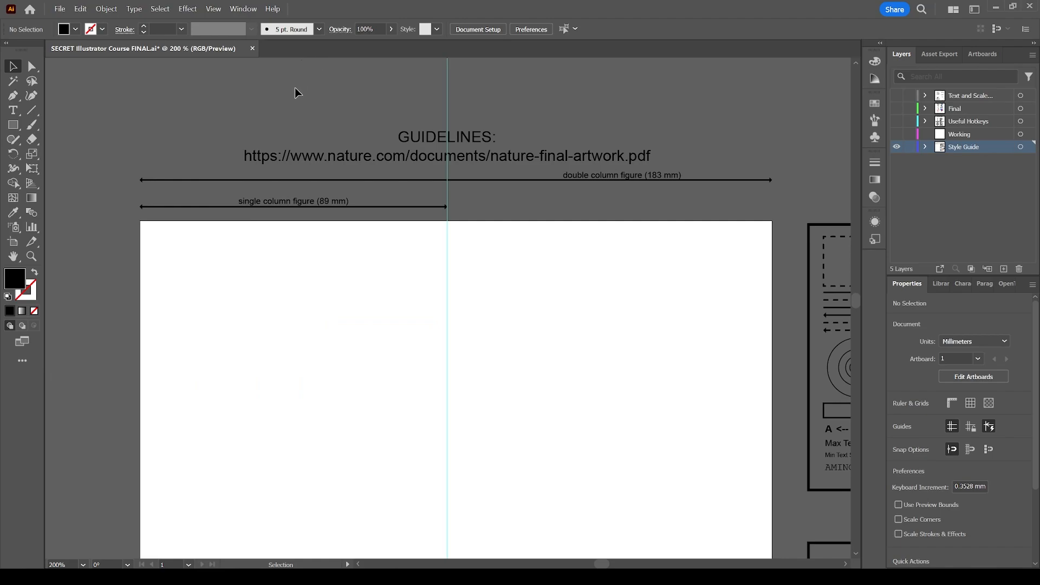
key(ctrl+r)
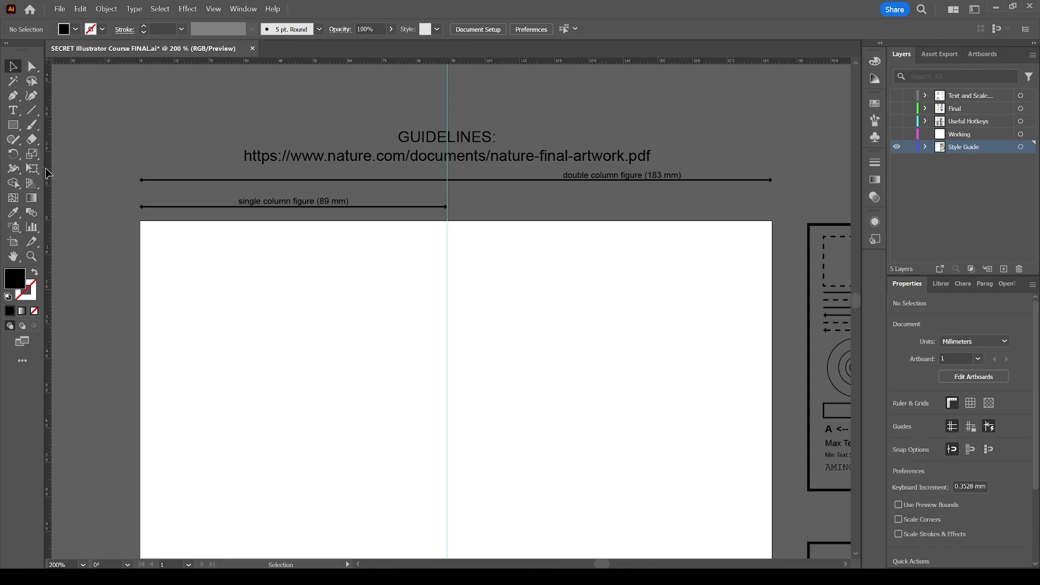
key(ctrl+r)
key(ctrl+r)
Pull a vertical guide from the ruler onto the artboard at about 43 mm and deselect it
drag(48, 159, 120, 163)
drag(223, 149, 289, 144)
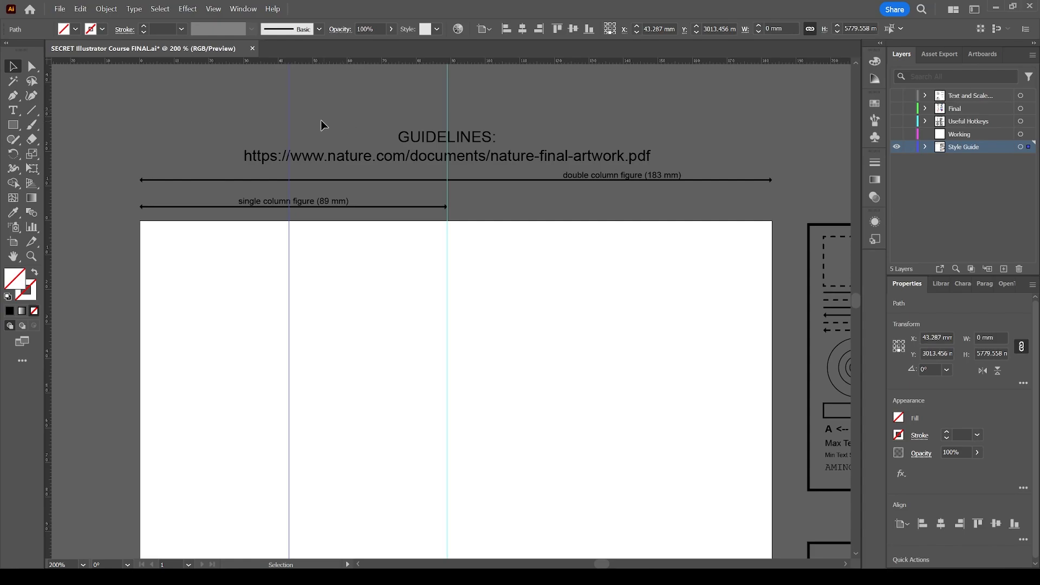
click(321, 121)
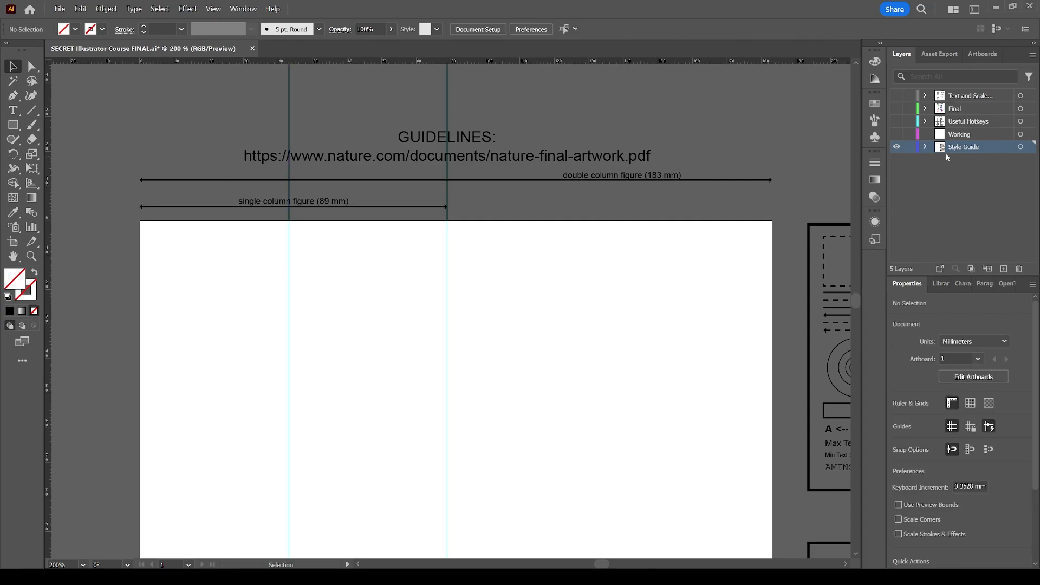
Move the new vertical guide to about 42 mm and expand the Style Guide layer's contents
click(290, 103)
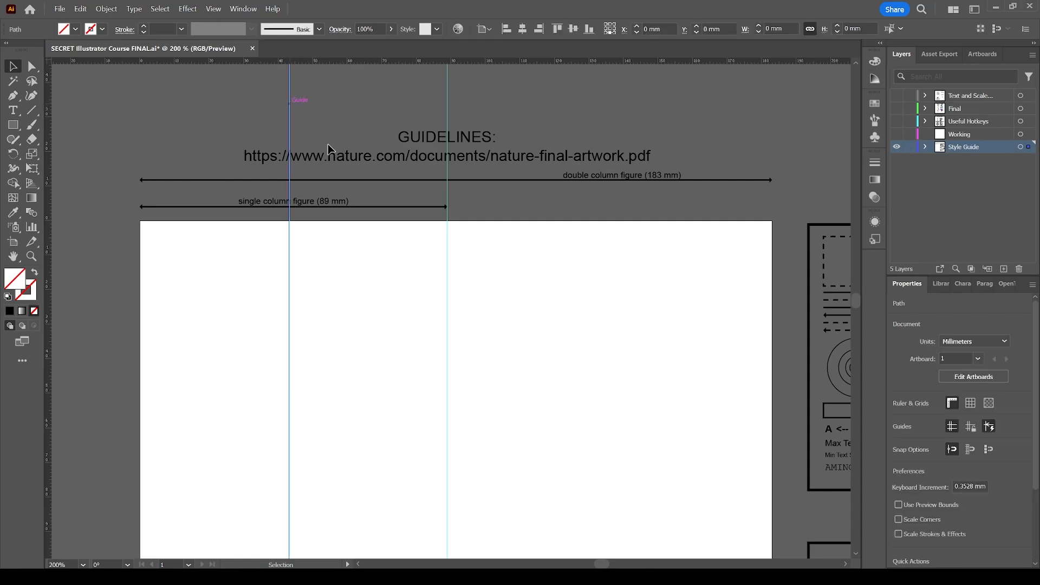
click(324, 119)
drag(301, 115, 279, 97)
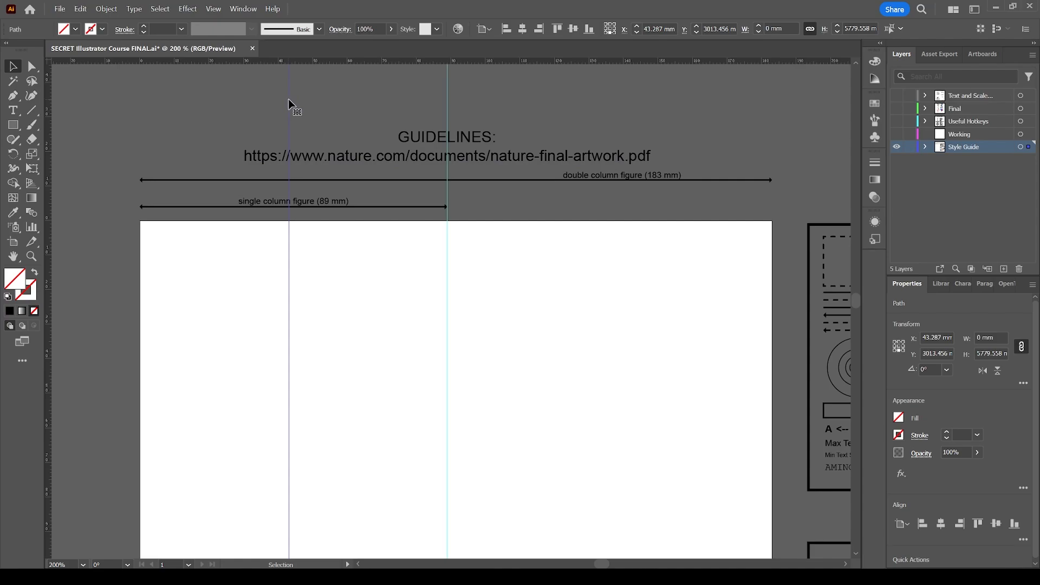
mouse_move(292, 104)
mouse_down()
mouse_move(244, 103)
mouse_move(342, 108)
mouse_move(285, 111)
mouse_up()
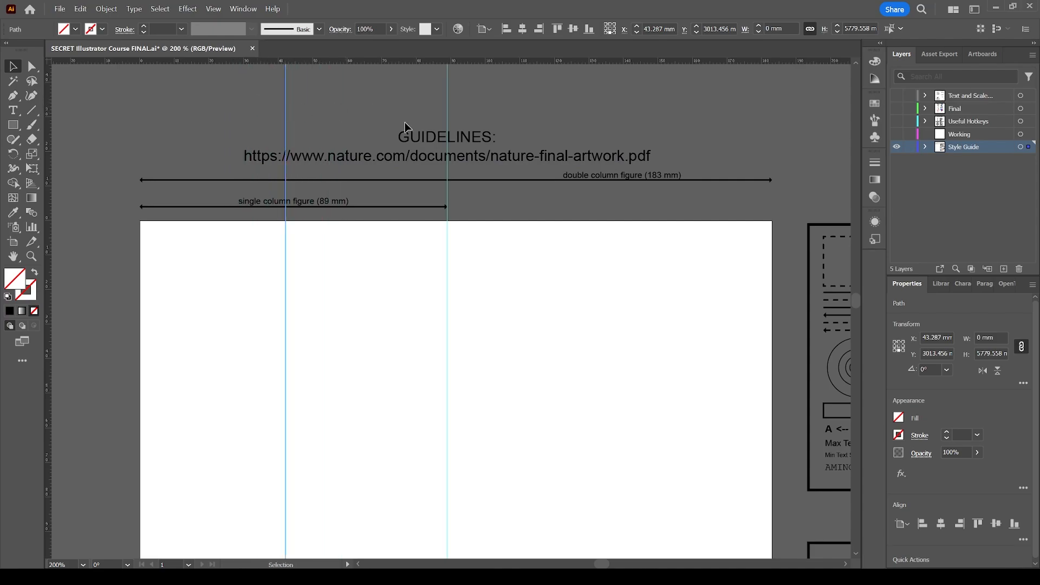
click(926, 147)
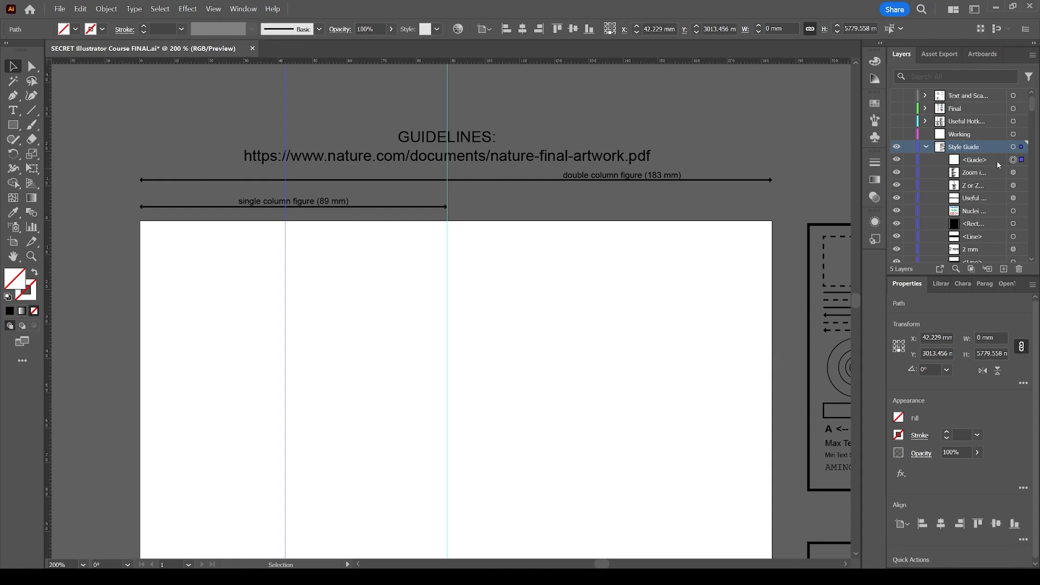
Lock the new vertical guide and draw a rectangle about 14.5 by 12.2 mm starting on it, above the artboard
click(910, 160)
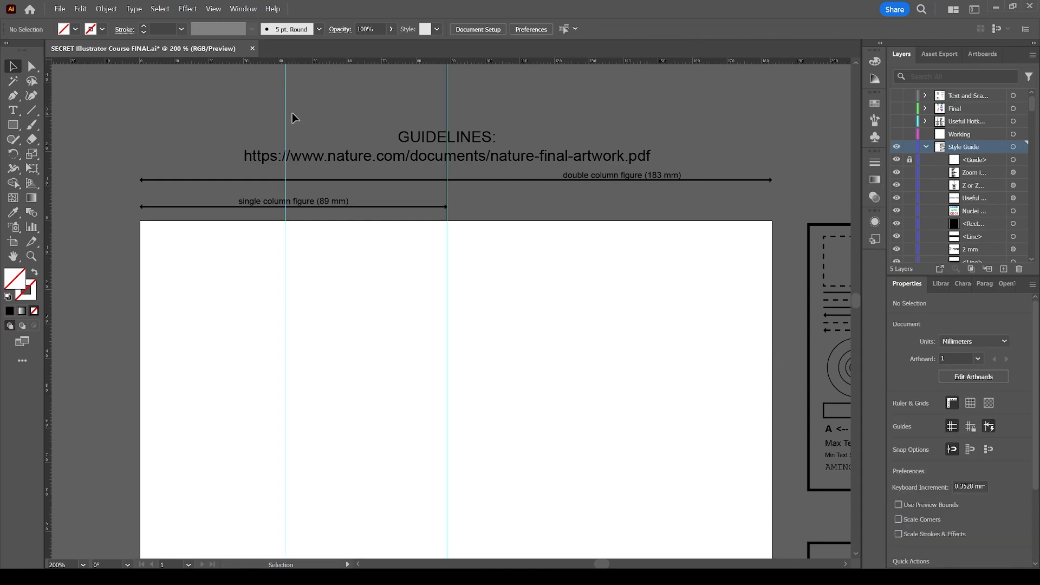
key(m)
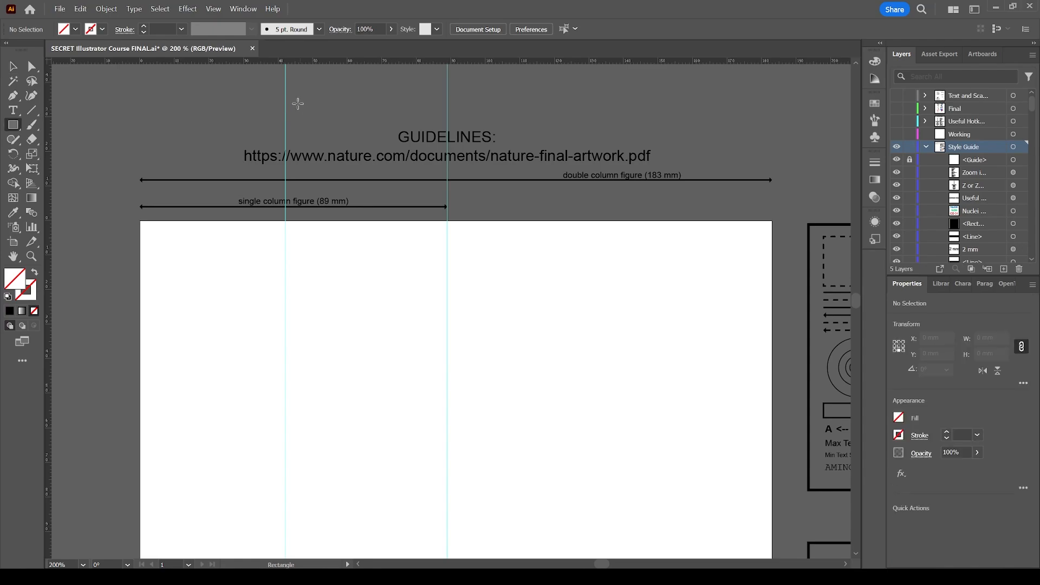
drag(286, 91, 336, 133)
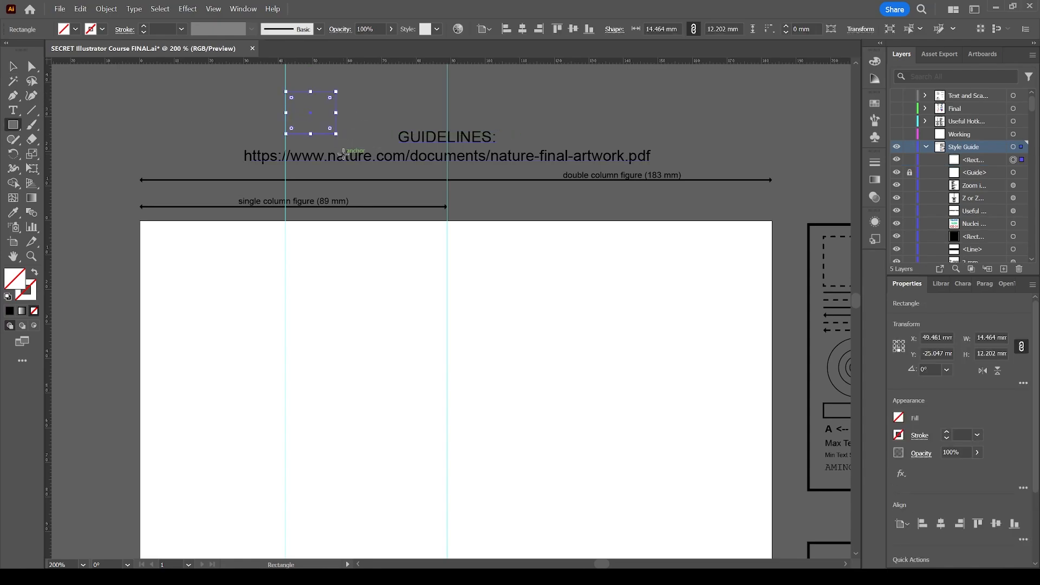
Fill the new rectangle with black and deselect it
click(74, 29)
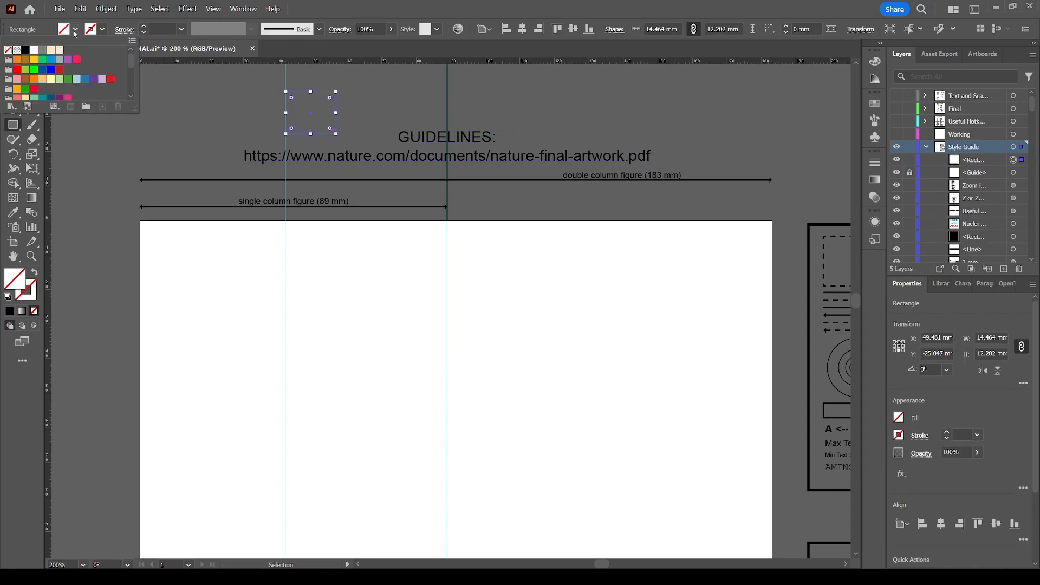
click(34, 53)
key(v)
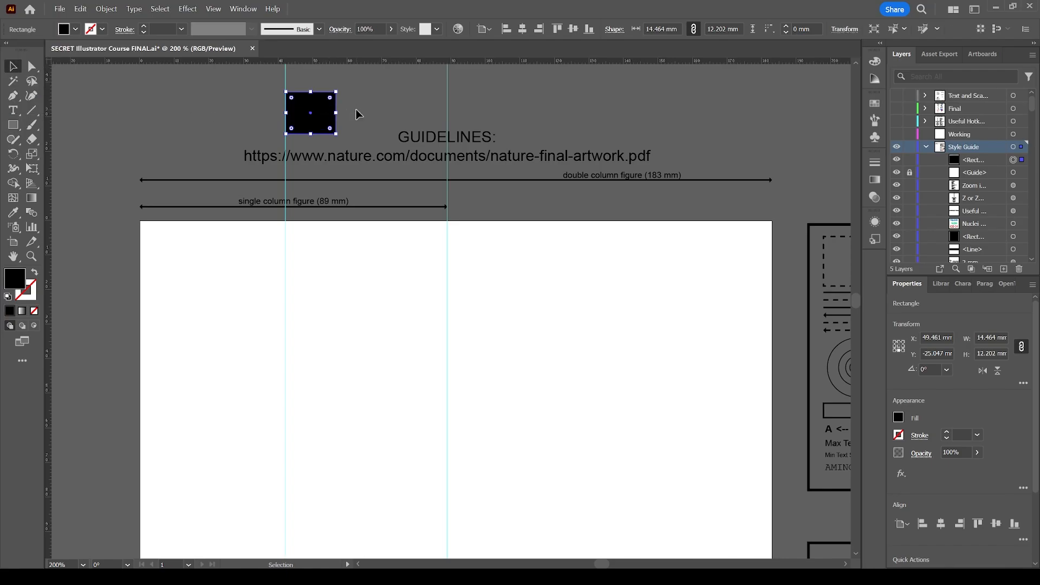
click(354, 104)
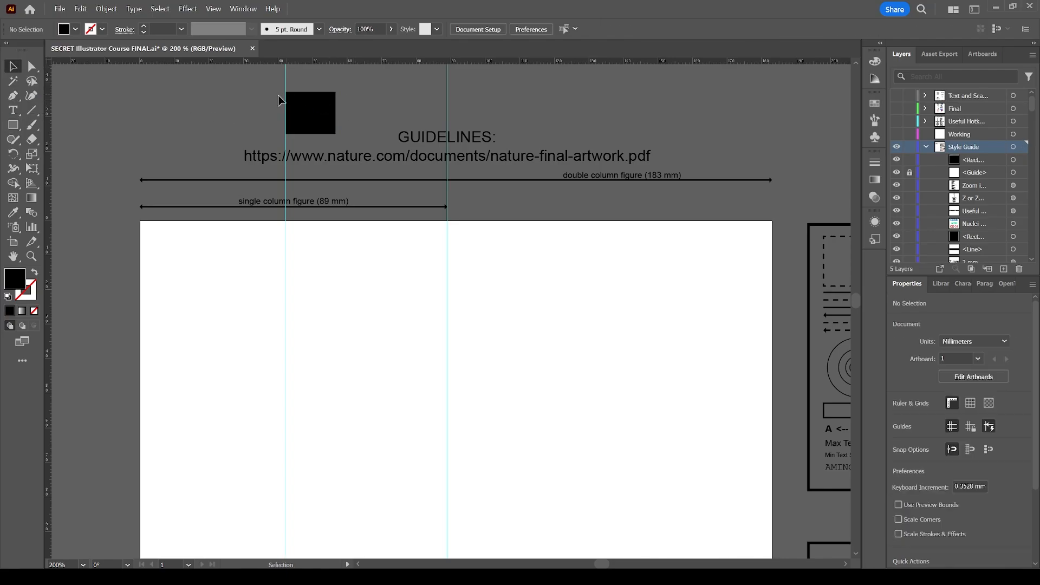
Delete the black rectangle, and unlock and delete the vertical guide at about 42 mm
click(314, 112)
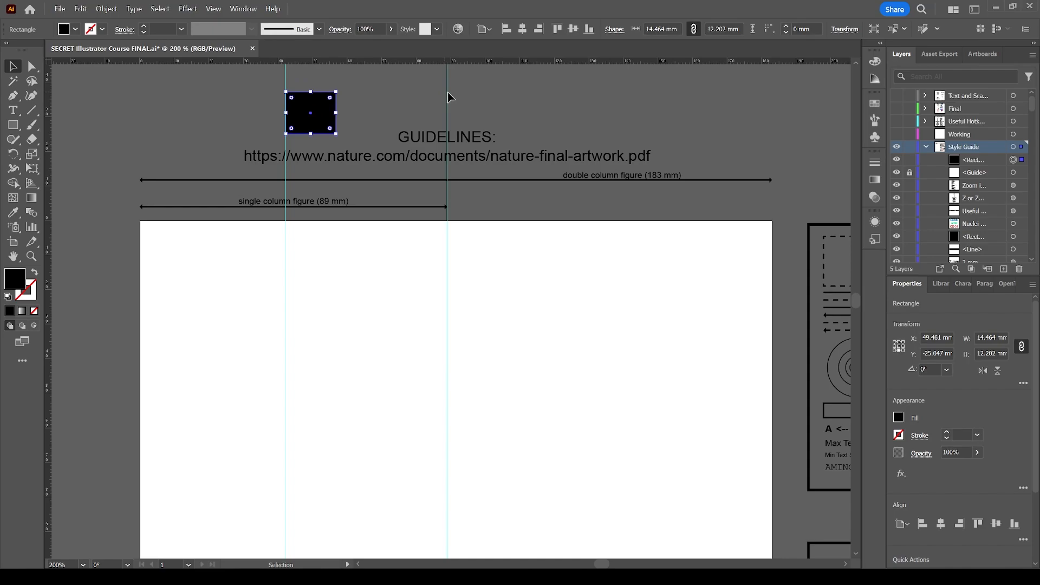
key(Delete)
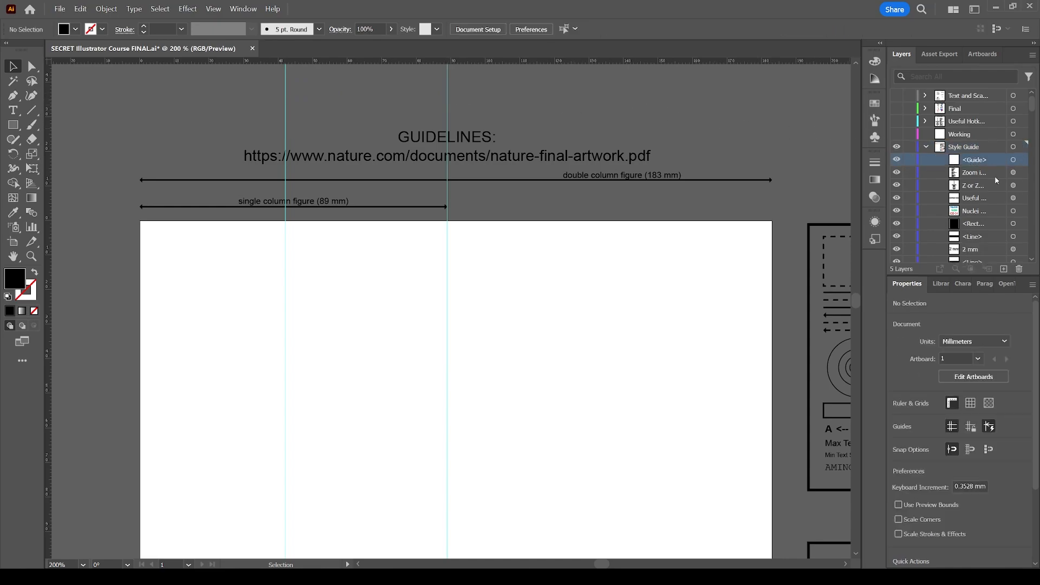
click(1019, 269)
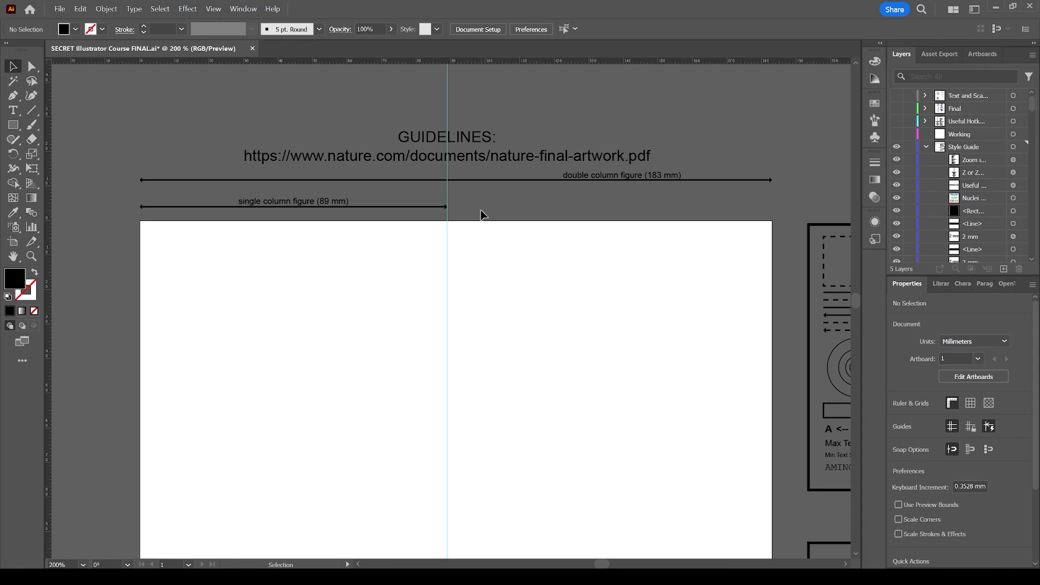
Collapse the Style Guide layer's contents and make the Text and Scale layer visible
click(926, 147)
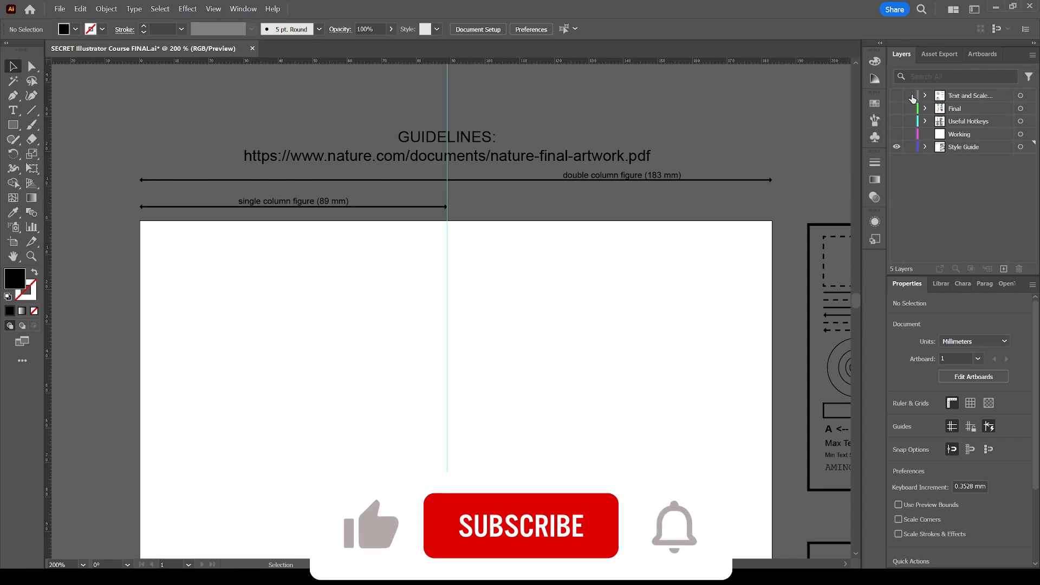
drag(897, 109, 897, 96)
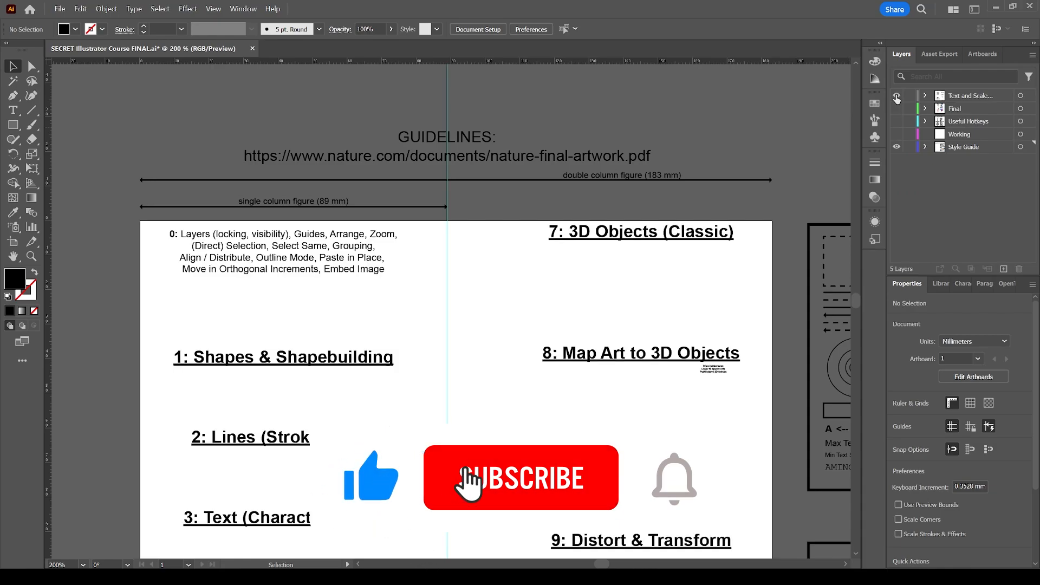
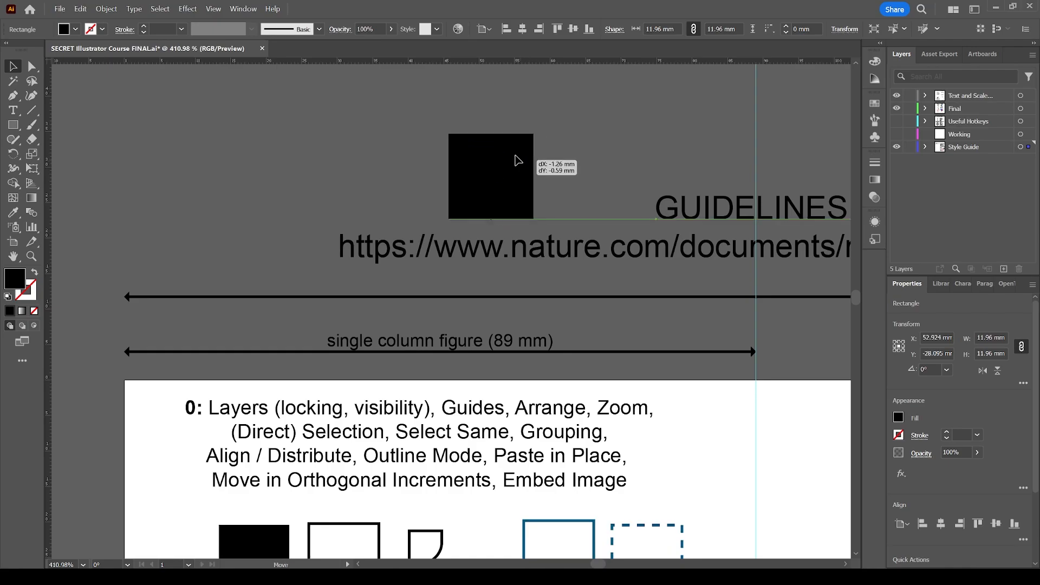
Position the black square at X 0 mm and Y 0 mm, over the artboard's top-left corner
click(928, 337)
text(0)
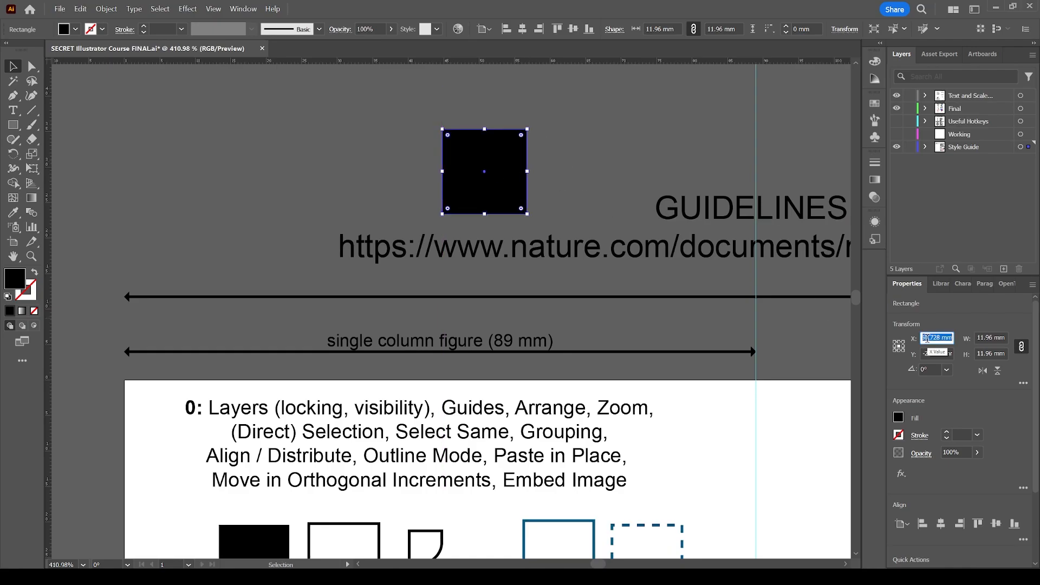
key(Tab)
text(0)
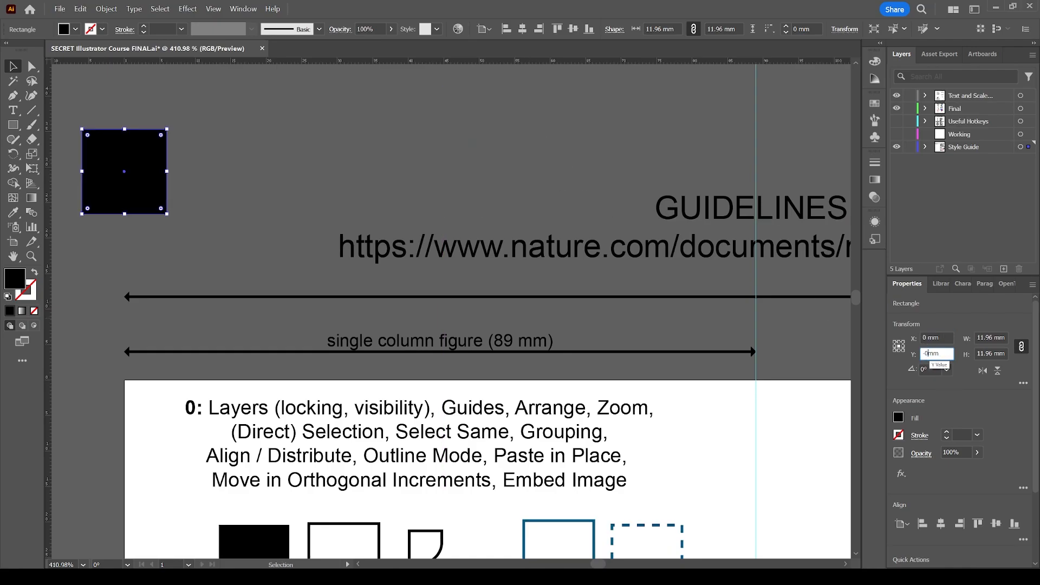
key(Return)
scroll(366, 266, down, 2)
scroll(367, 268, left, 3)
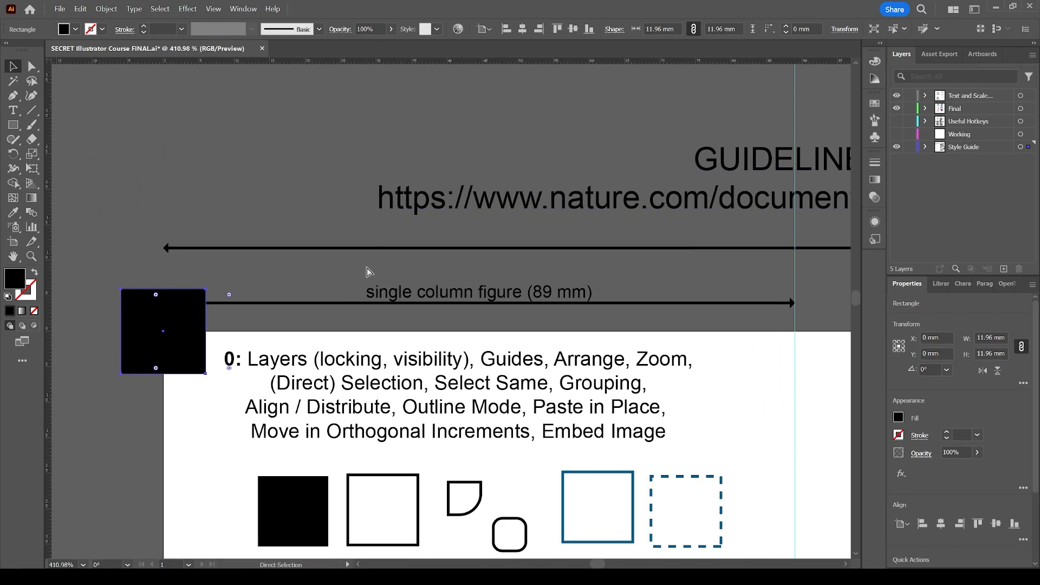
scroll(367, 267, left, 2)
scroll(366, 268, down, 3)
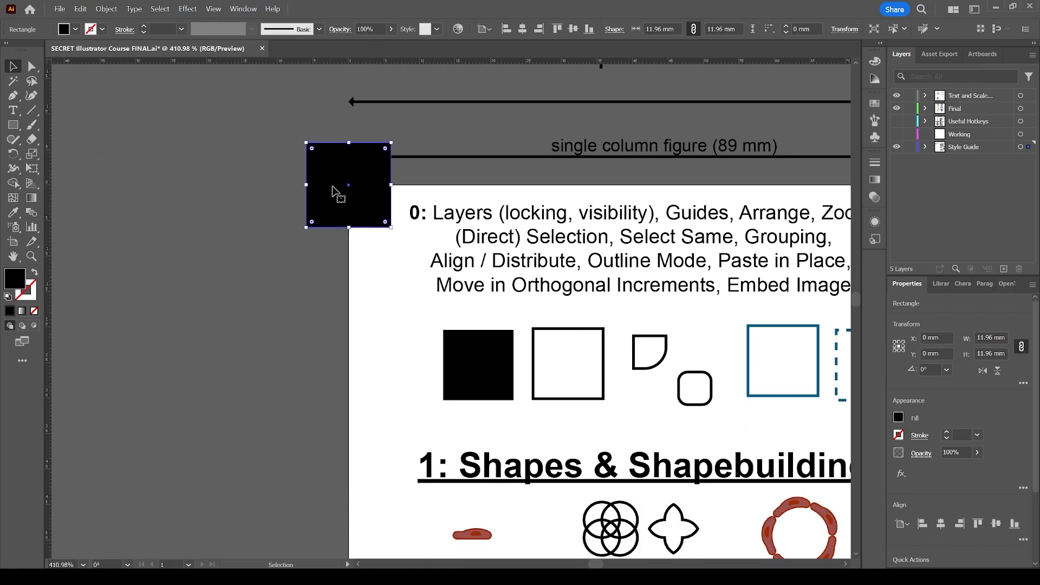
click(418, 178)
click(366, 198)
scroll(596, 239, up, 2)
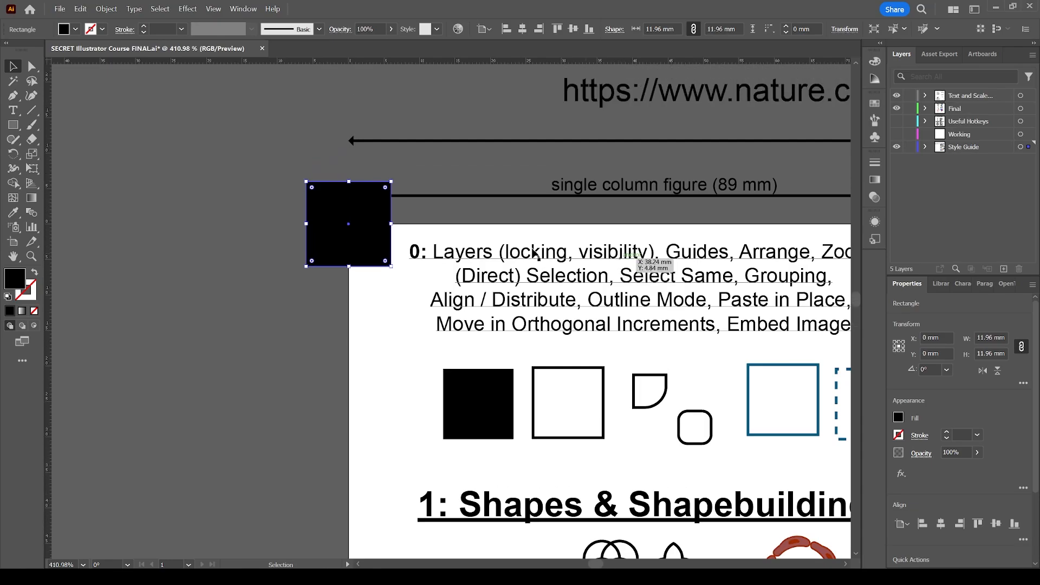
Try different reference points for the black square, finishing with its top-left corner
click(895, 348)
click(904, 347)
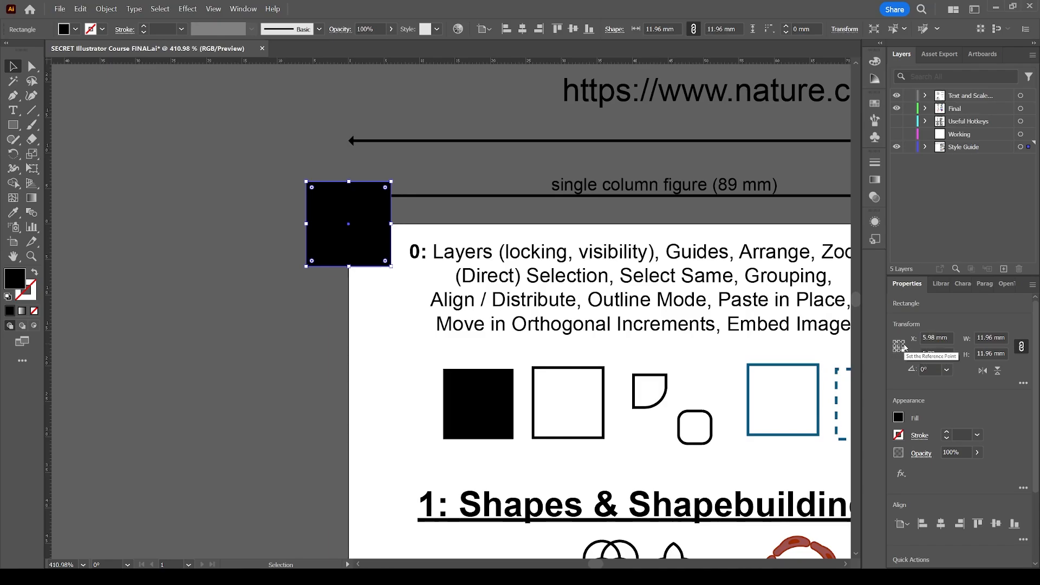
click(895, 346)
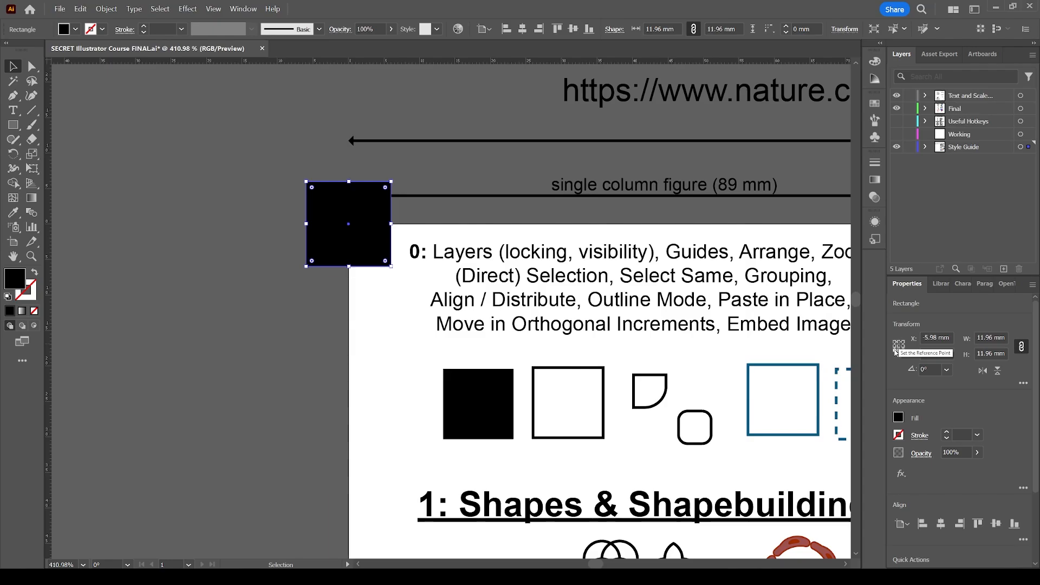
click(899, 347)
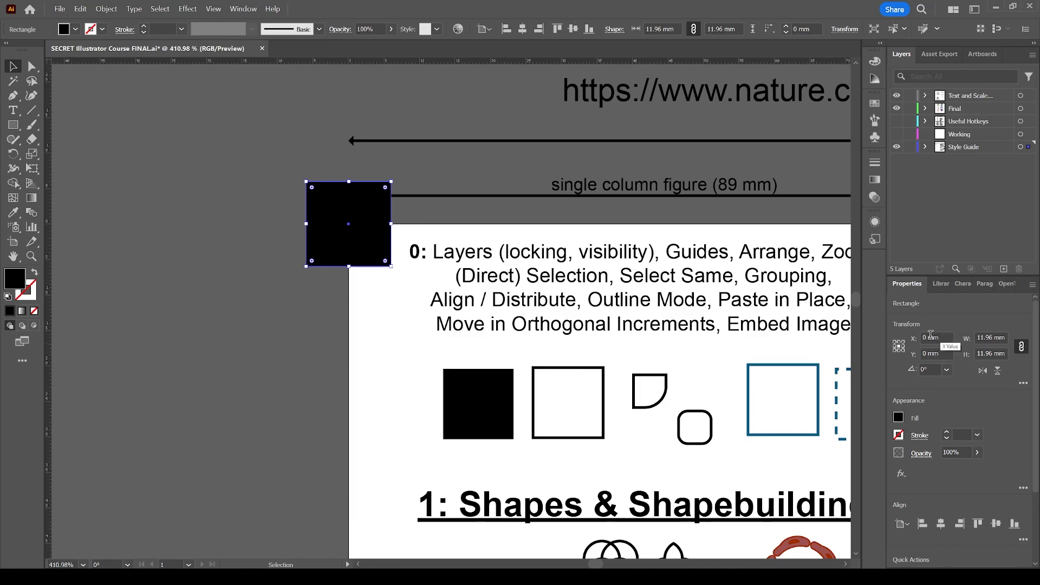
click(895, 343)
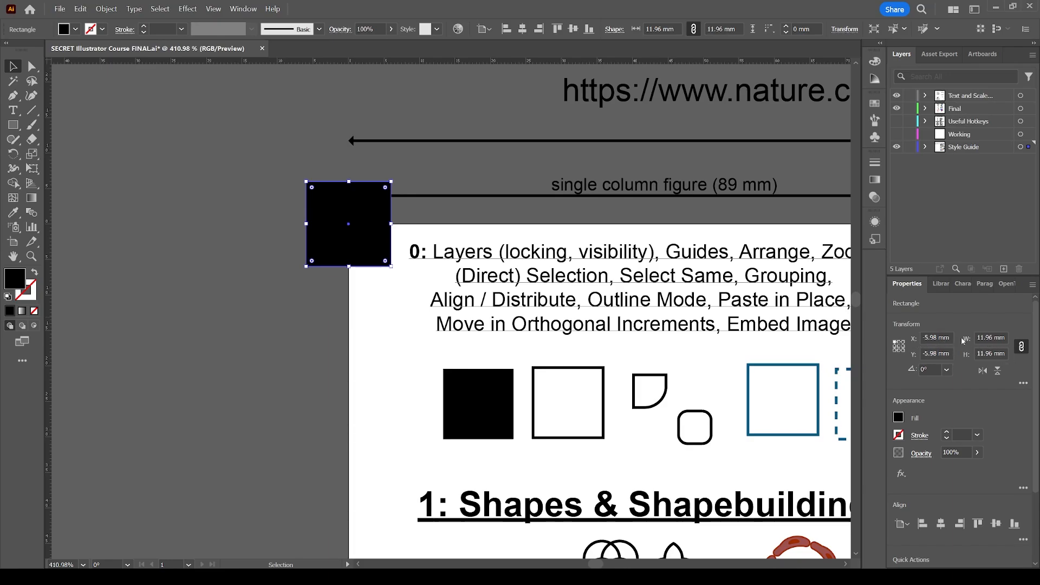
Move the black square horizontally off the artboard to about X -17.94 mm
drag(389, 253, 340, 262)
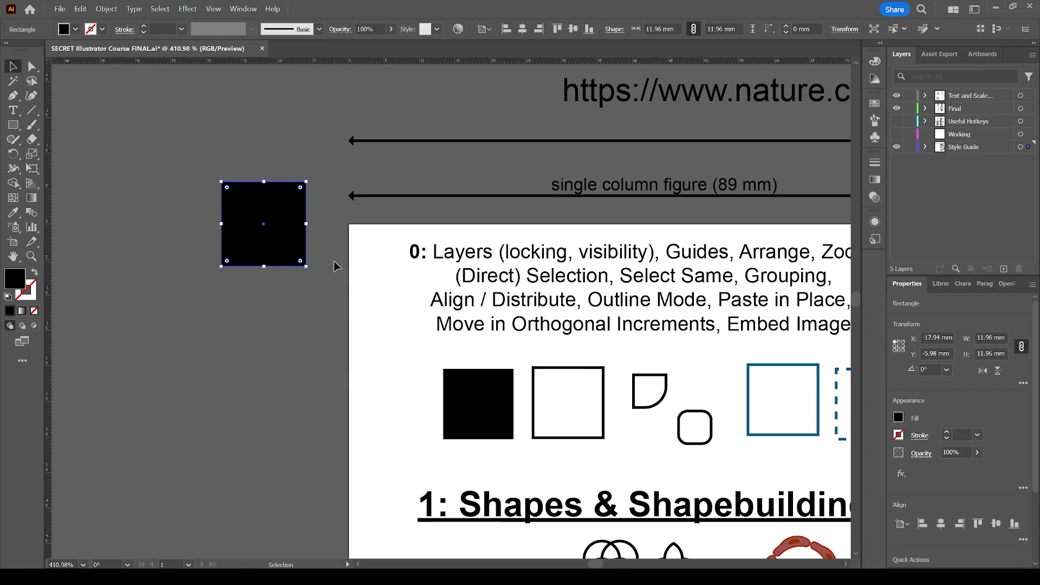
scroll(336, 265, left, 5)
scroll(337, 265, left, 1)
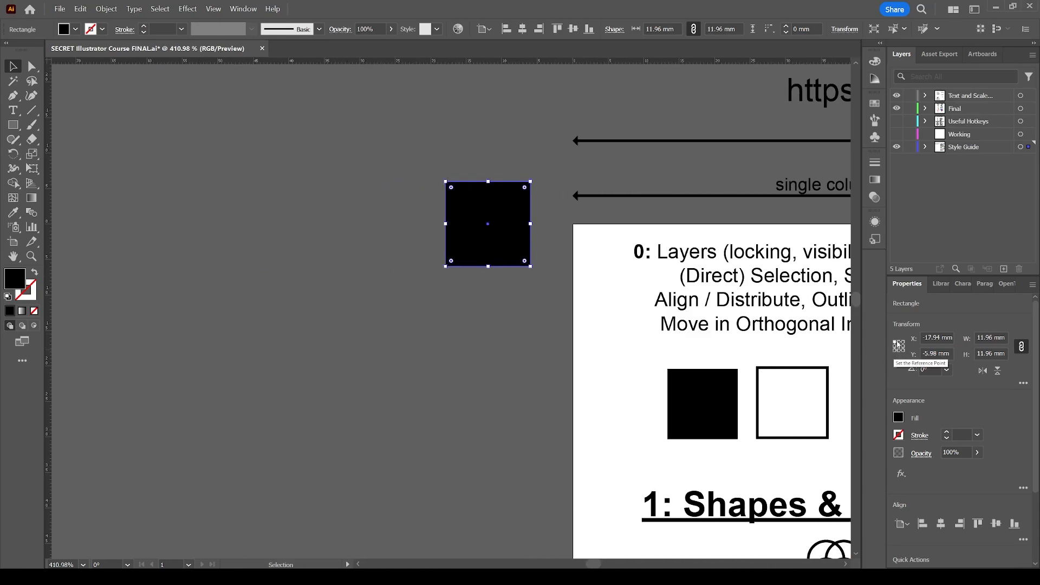
Set the square's width to 13 mm with proportions linked, and deselect it
double_click(991, 337)
text(13)
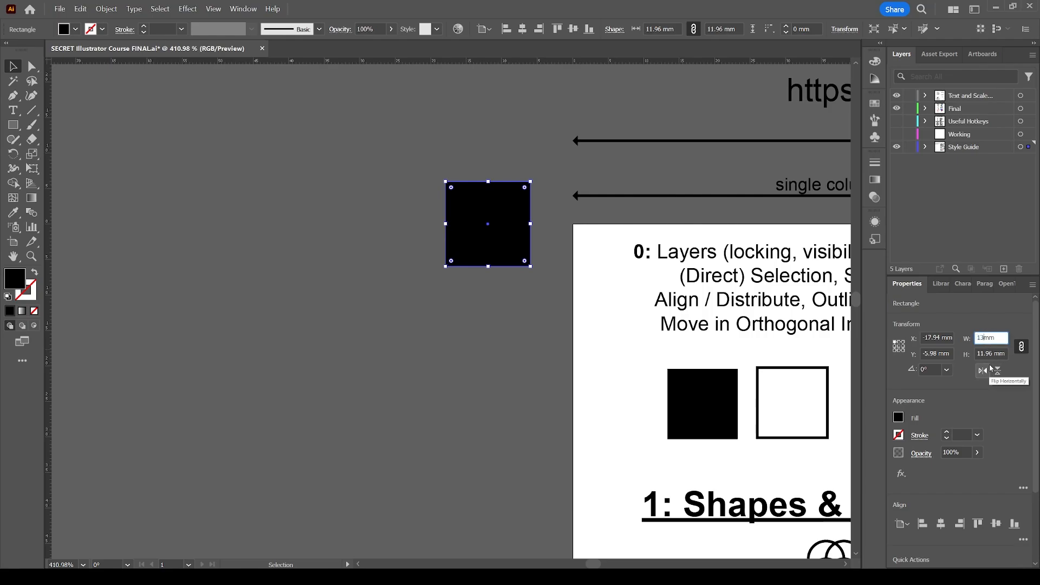
key(Tab)
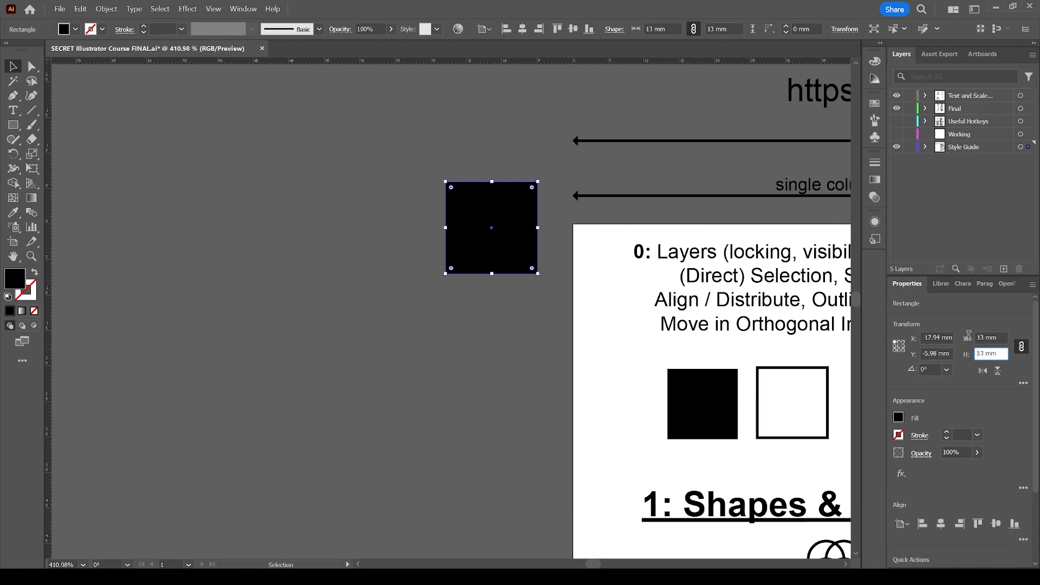
click(509, 320)
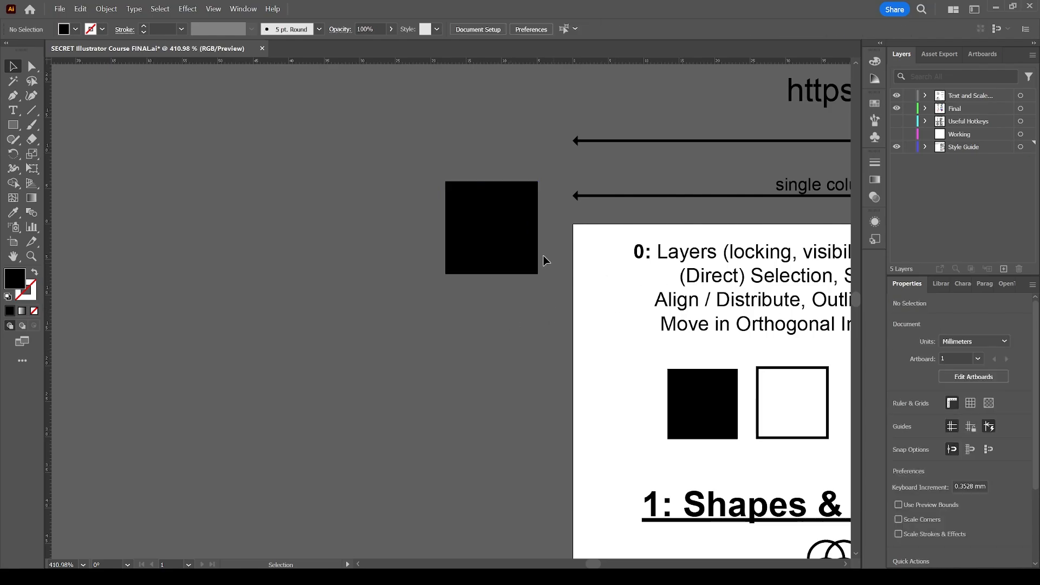
Undo and redo the 13 mm resize to compare how the square grows, finishing with it undone
click(525, 245)
key(ctrl+z)
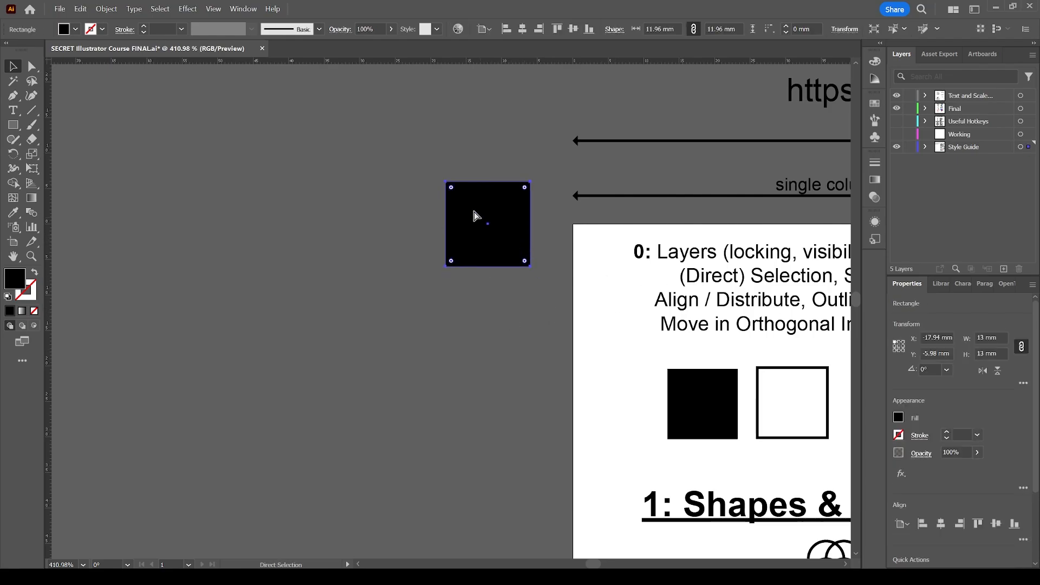
key(ctrl+shift+z)
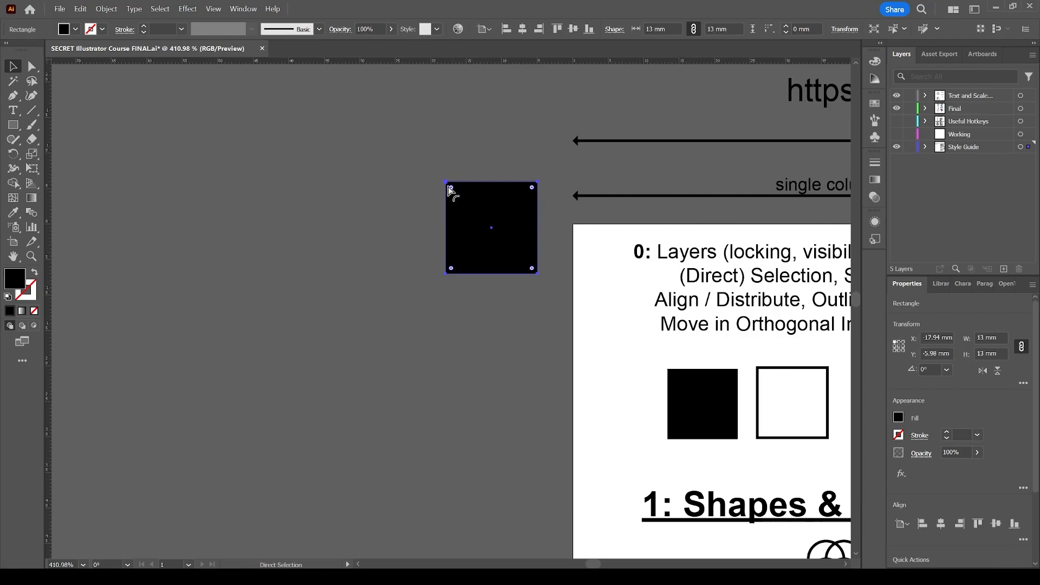
key(ctrl+z)
key(ctrl+shift+z)
key(ctrl+z)
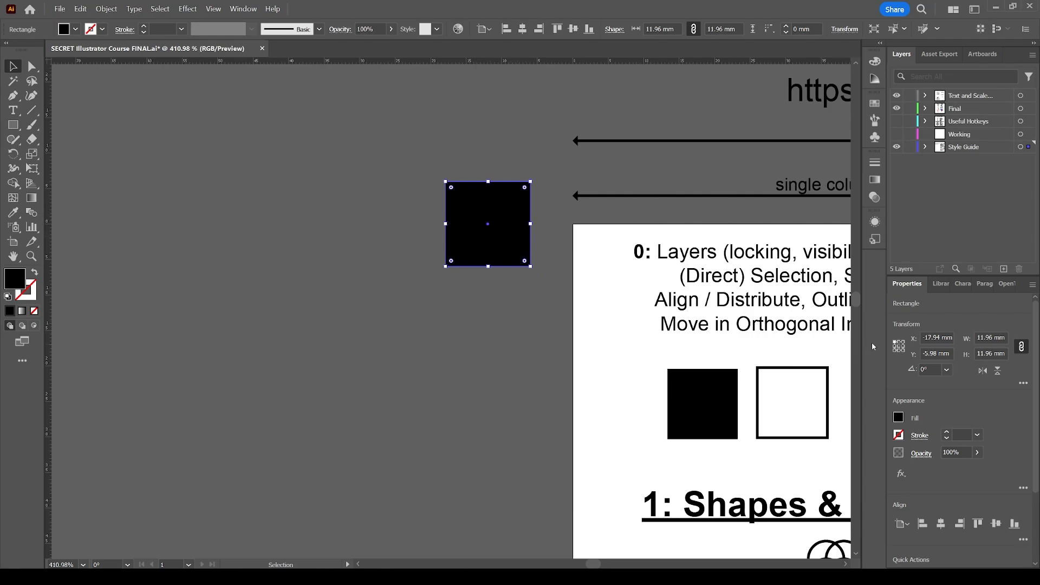
Set the square's reference point to its top-right corner and its width to 20 mm with proportions linked, comparing by undoing and redoing the resize
click(903, 342)
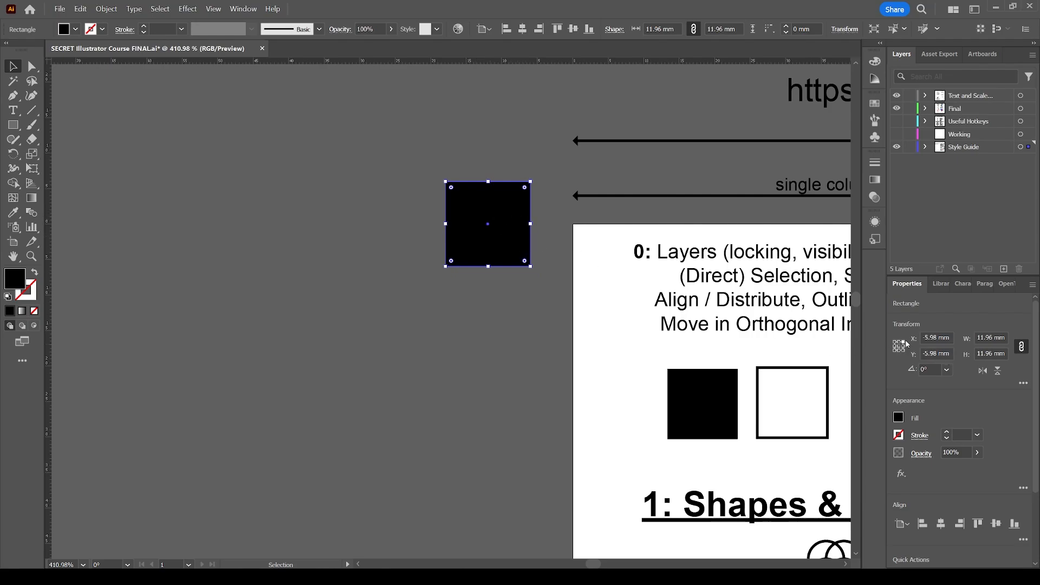
click(991, 338)
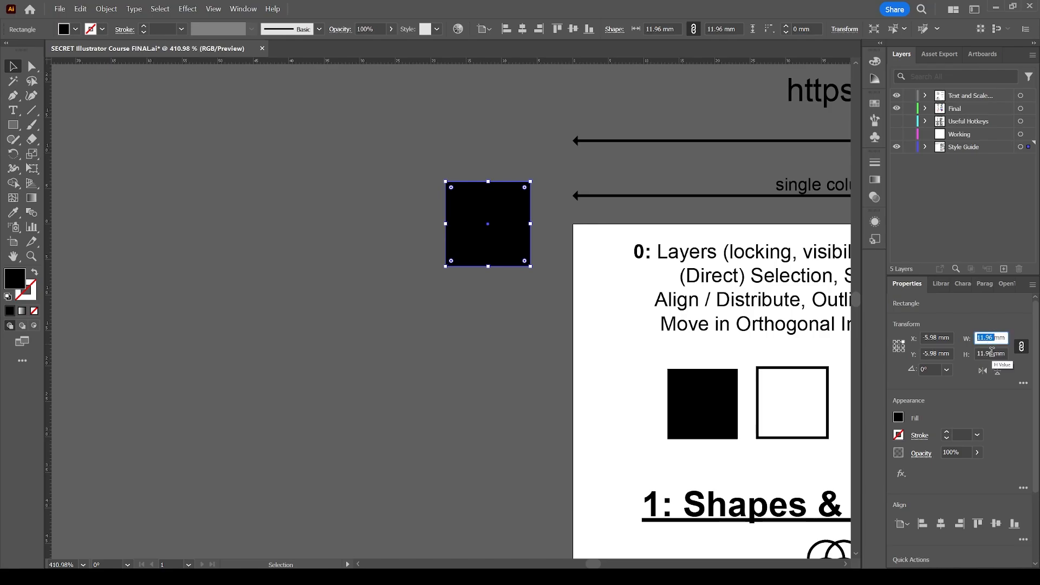
text(20)
key(Tab)
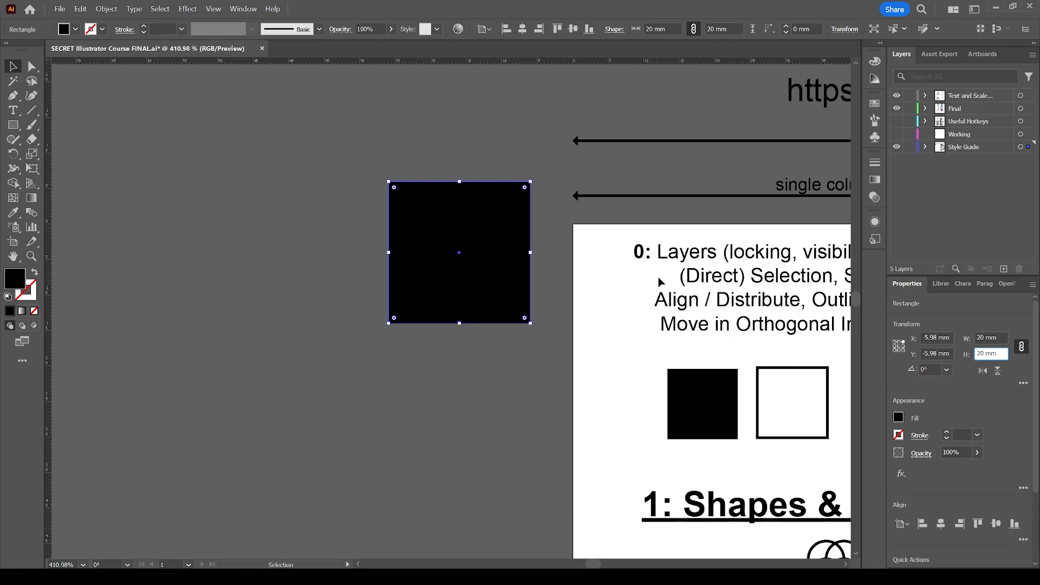
click(538, 240)
click(519, 235)
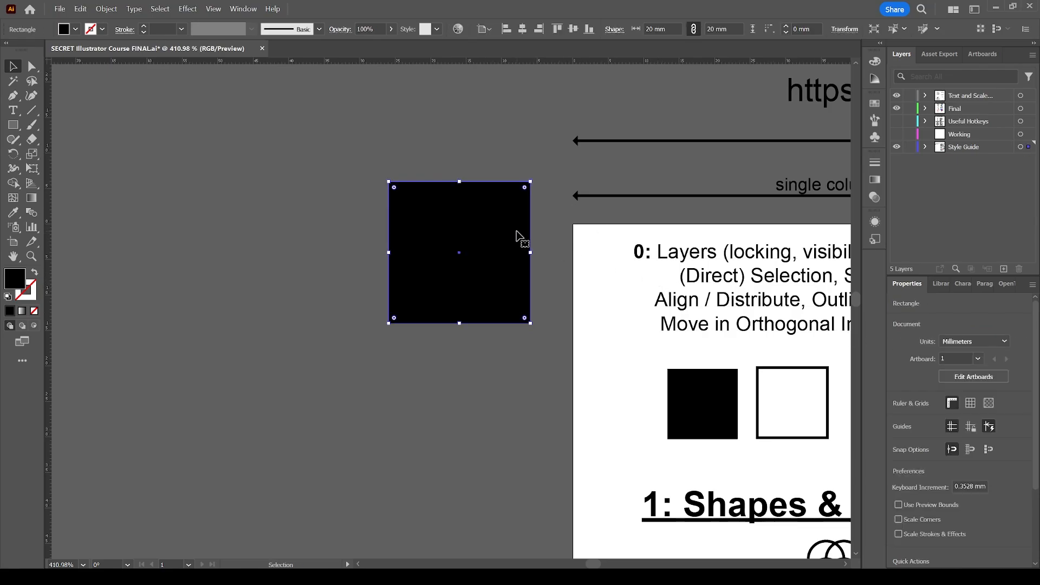
key(ctrl+z)
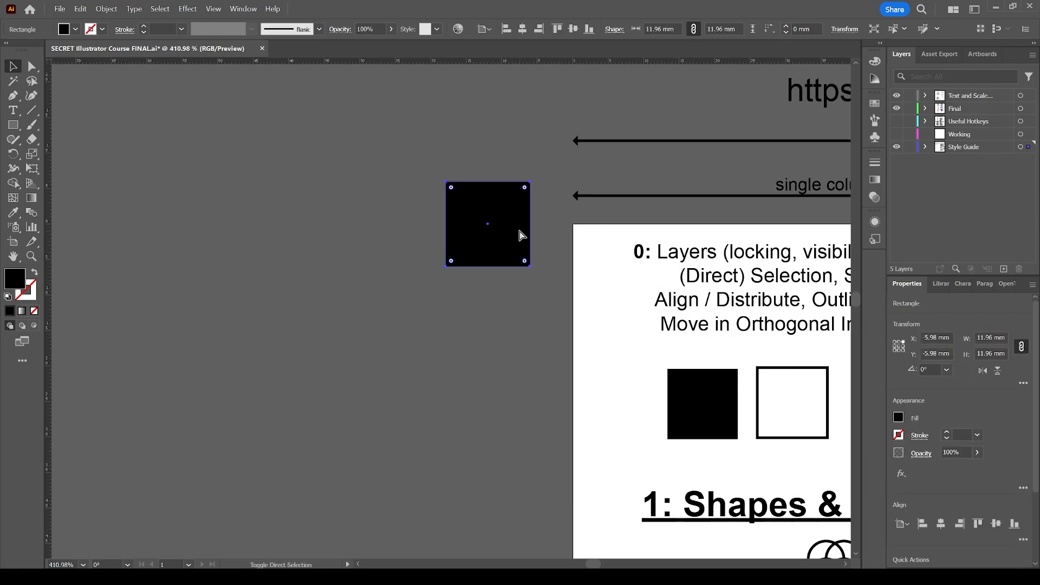
key(ctrl+shift+z)
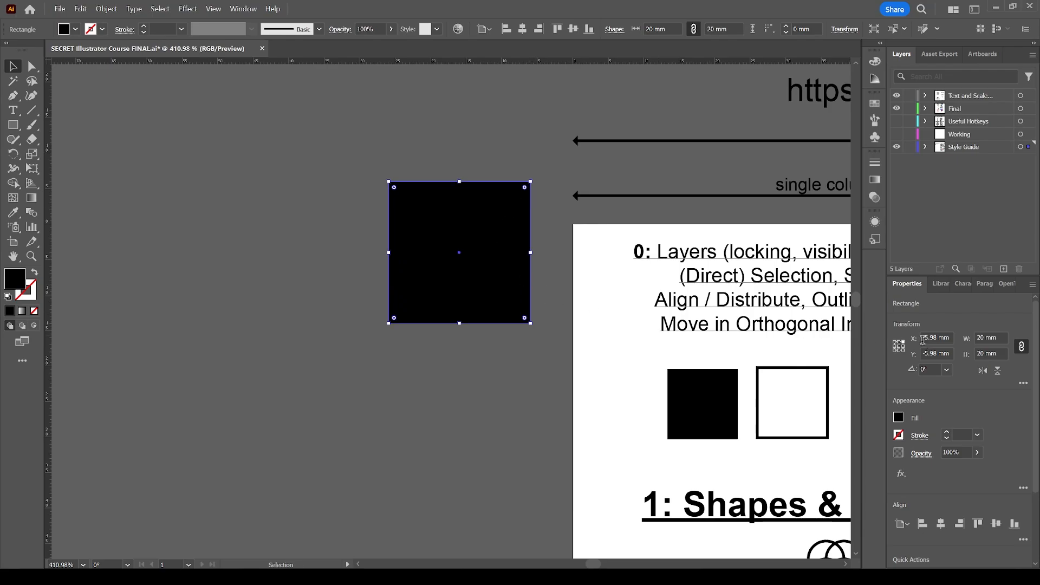
Try other reference points for the square, finishing with its center, and deselect and reselect the square
click(895, 350)
click(899, 346)
click(895, 342)
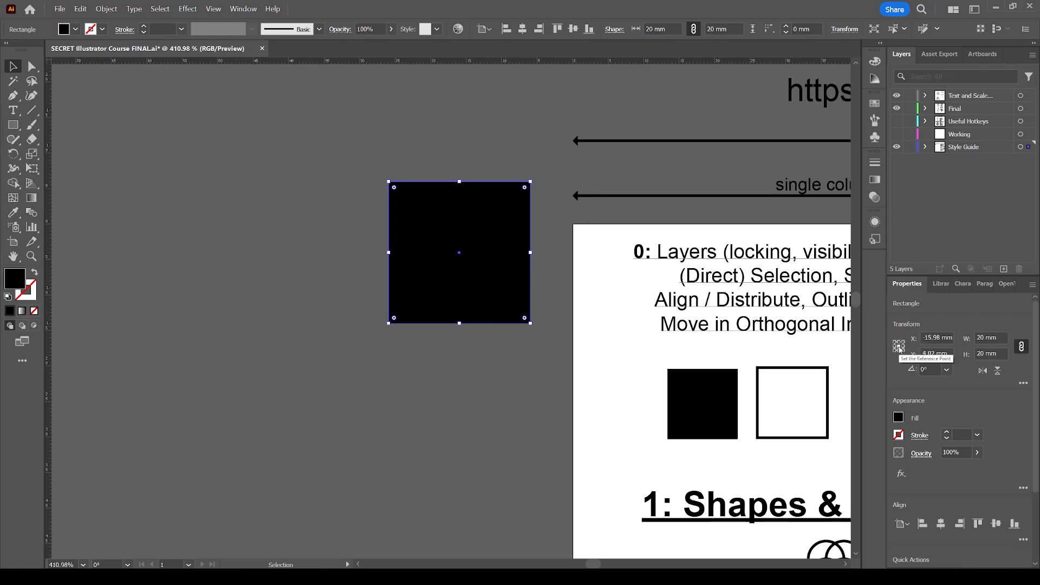
click(444, 154)
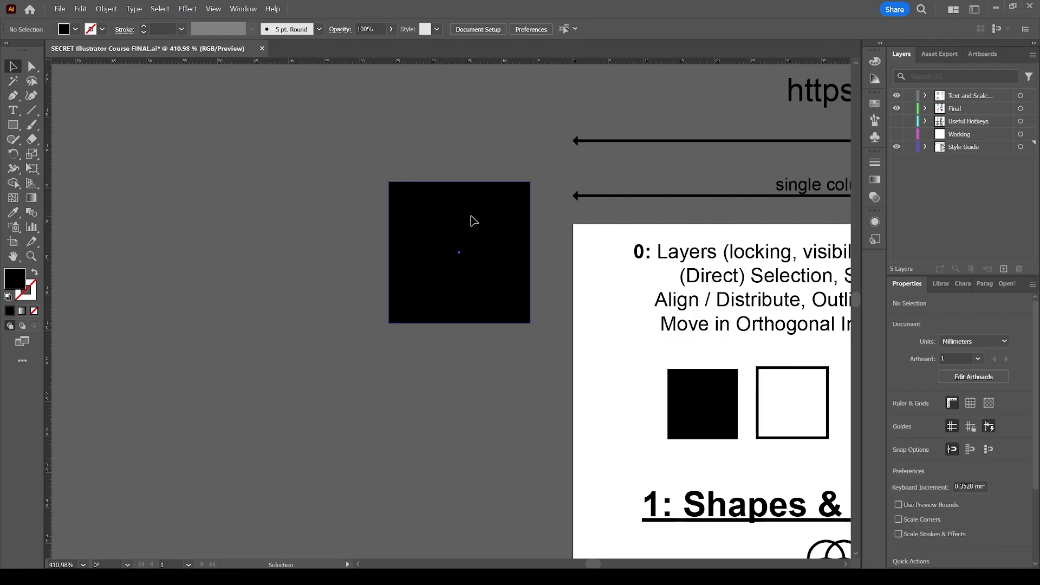
click(472, 231)
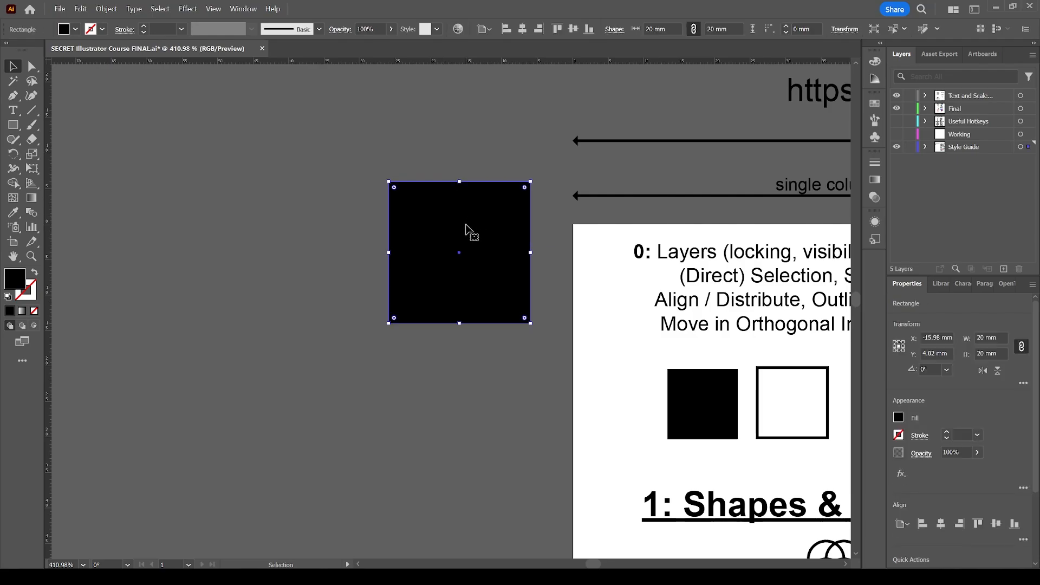
Set the square's reference point to the middle of its top edge and its width to 25 mm with proportions linked
click(897, 346)
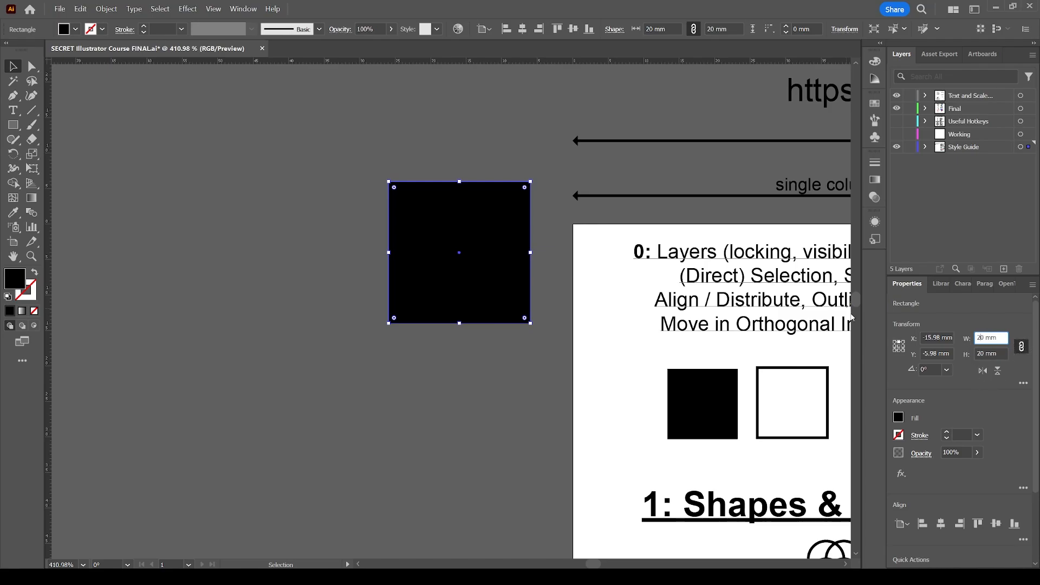
click(552, 215)
click(521, 237)
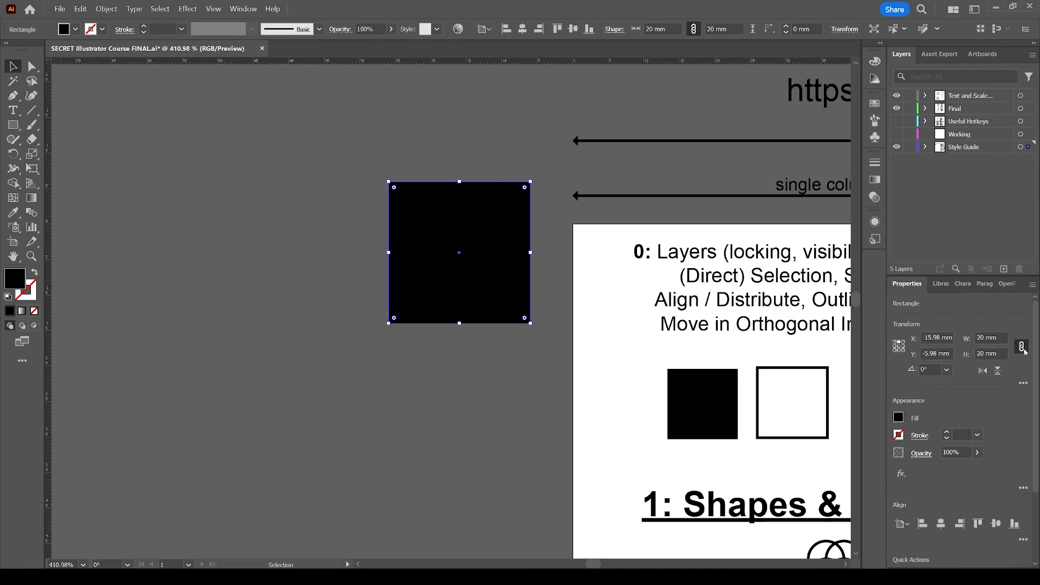
click(987, 339)
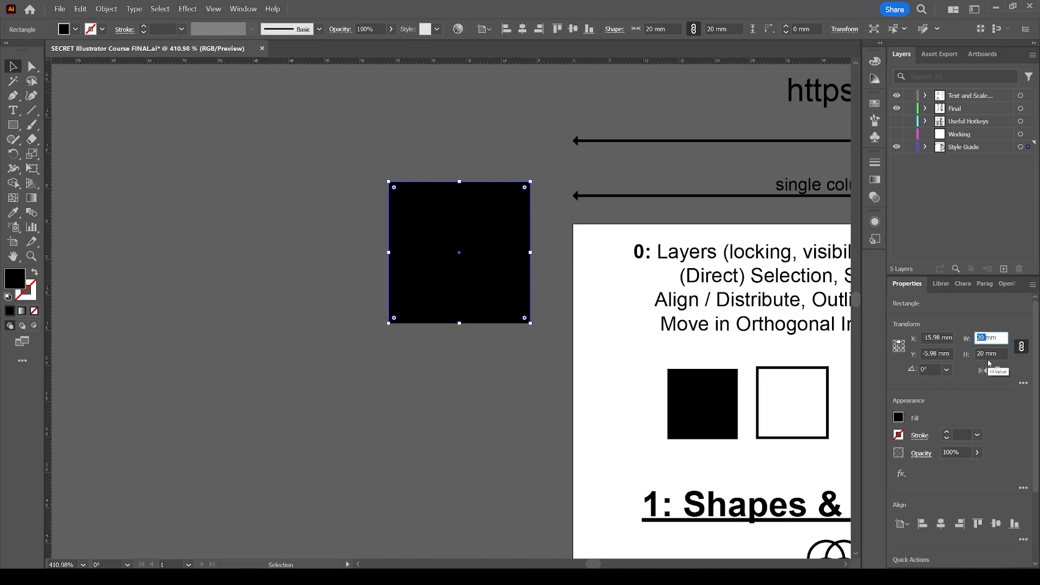
text(25)
key(Tab)
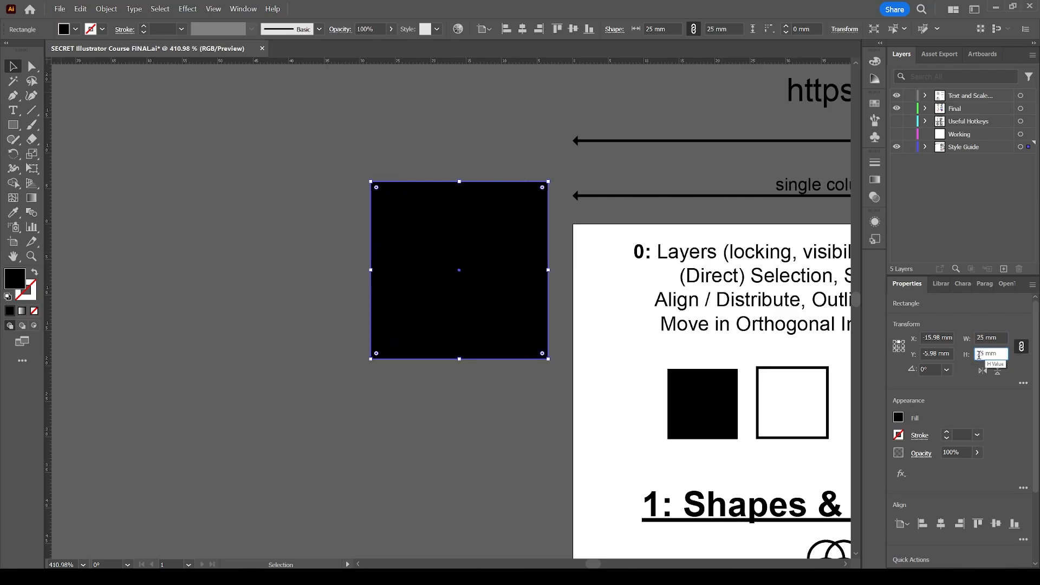
Unlink the proportions and try a 5 mm width, undo that resize, and link width and height again
click(1022, 348)
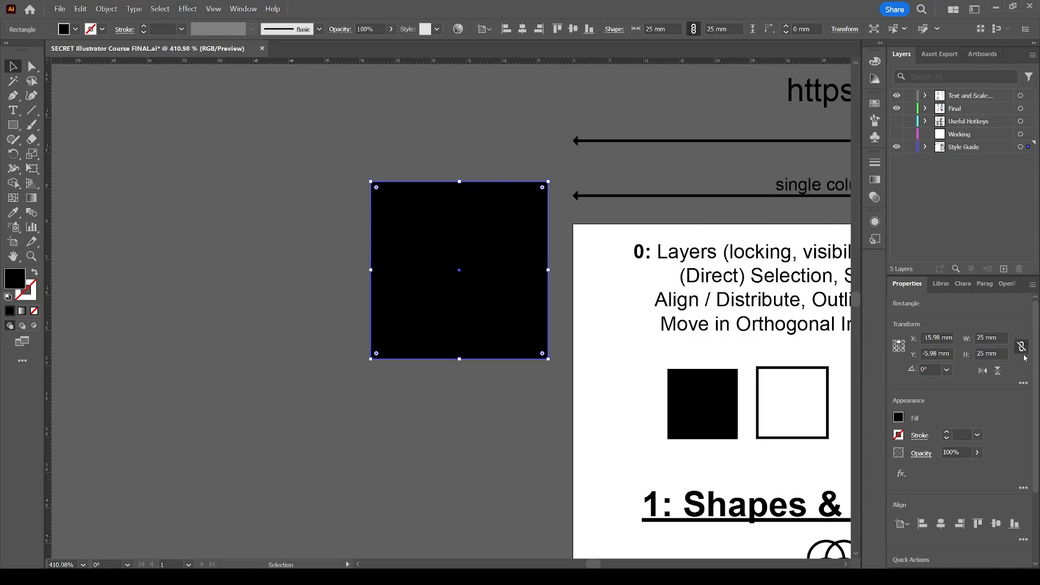
double_click(980, 337)
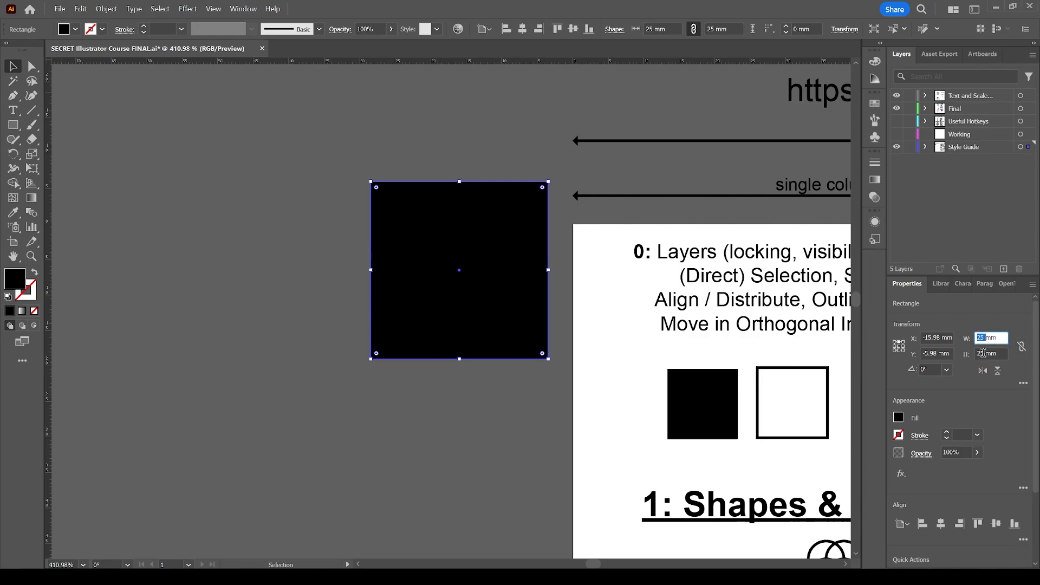
text(5)
key(Return)
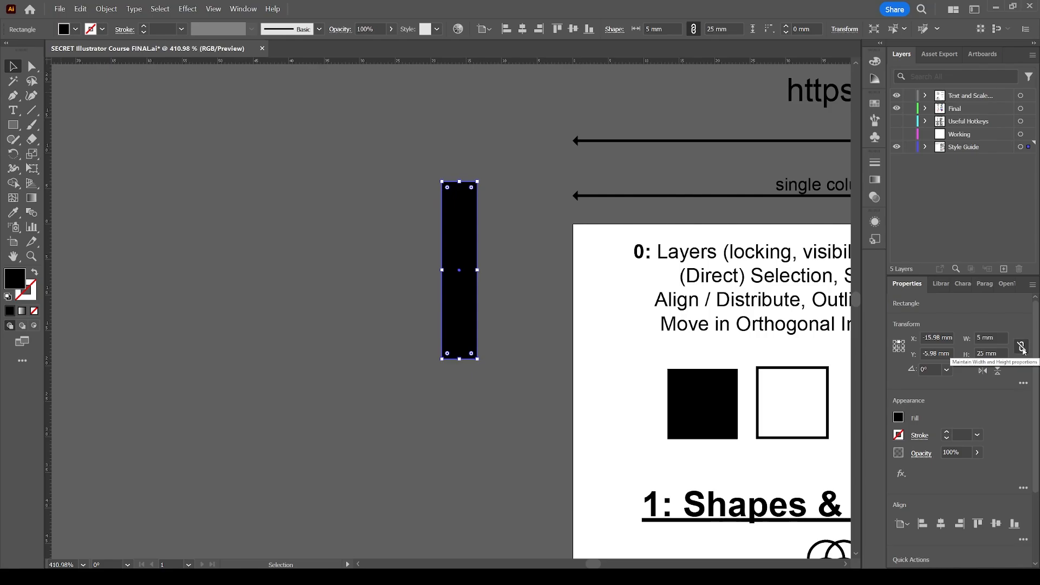
key(ctrl+z)
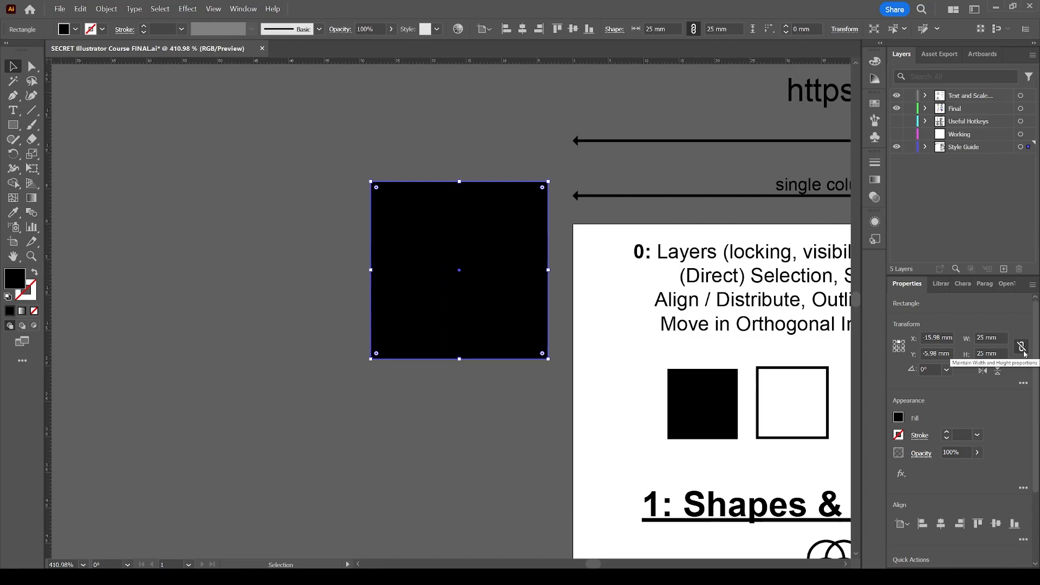
click(1023, 351)
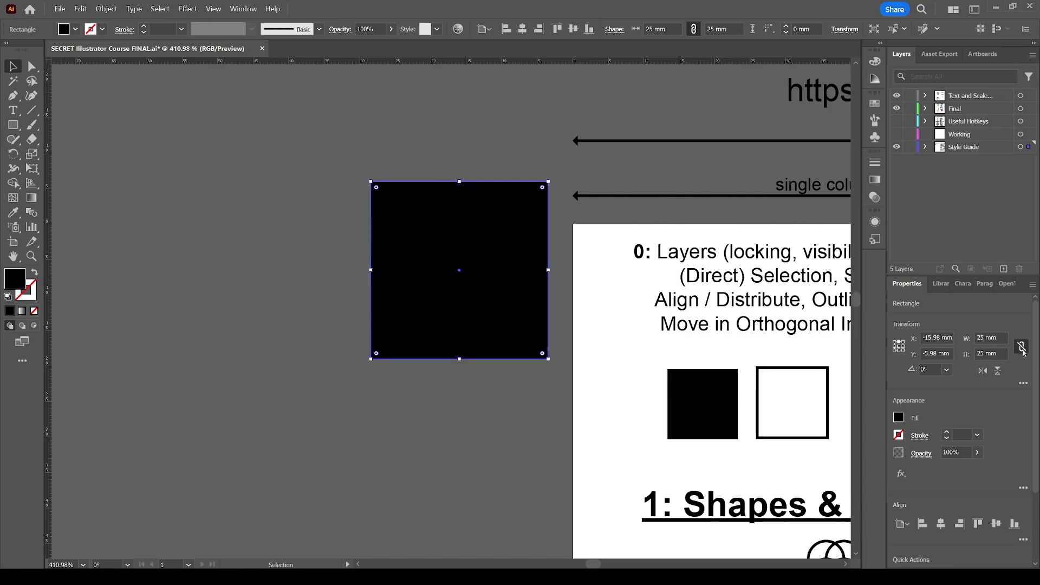
Set the square's width to 5 mm with proportions linked, and set its reference point to the center
double_click(981, 337)
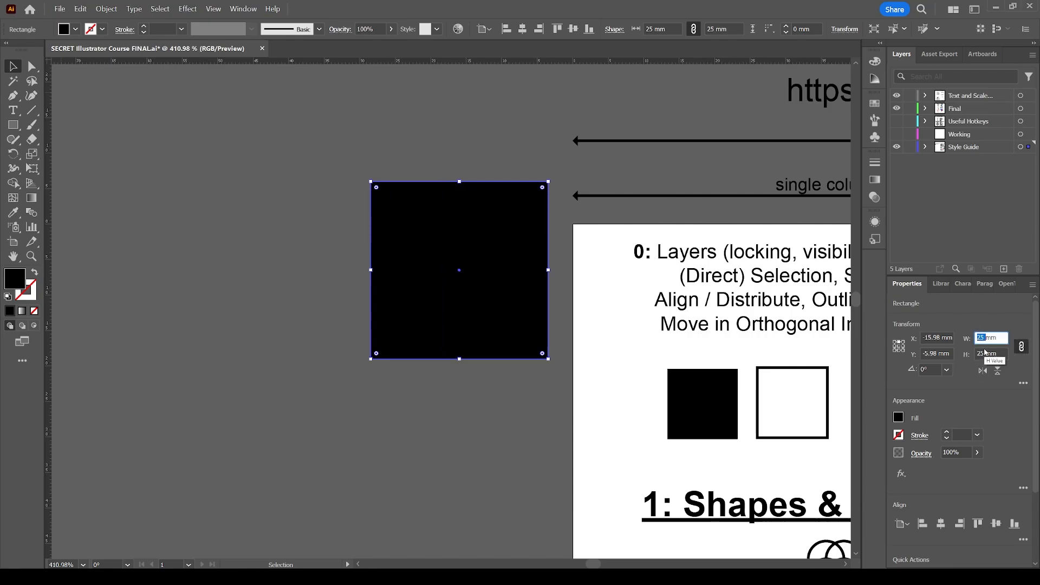
text(5)
key(Tab)
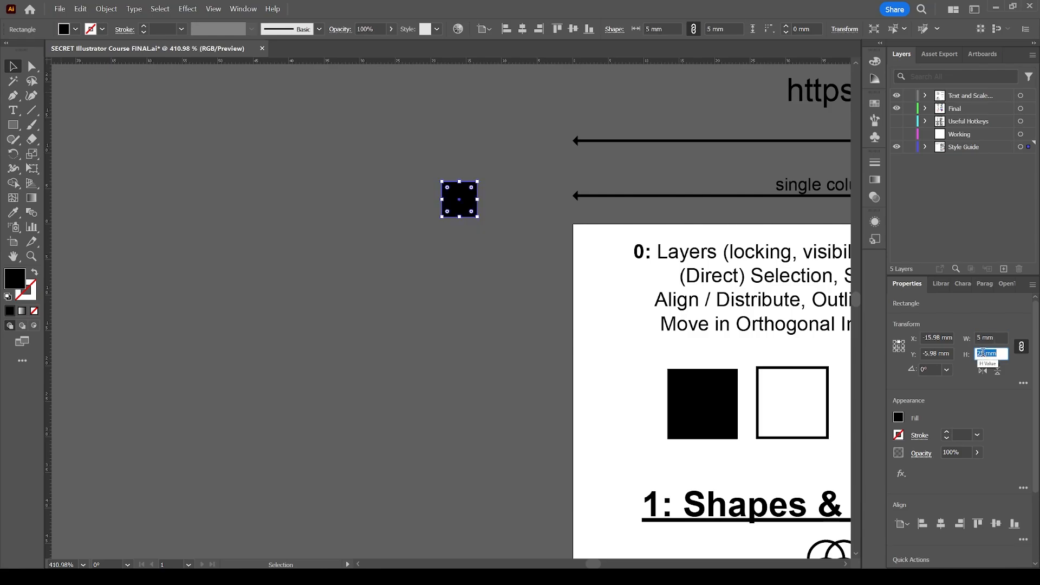
click(904, 352)
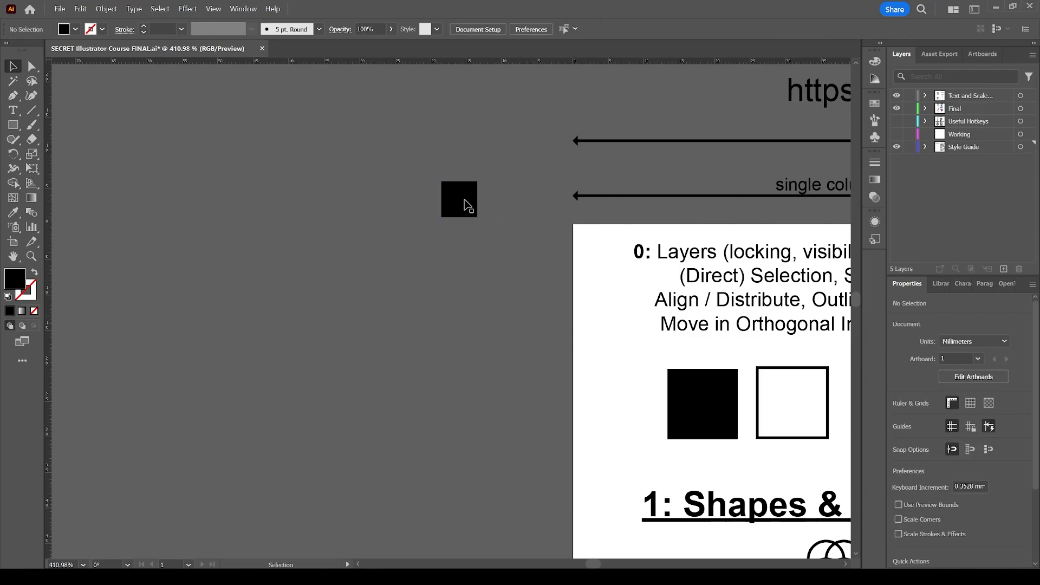
Move the square slightly lower, multiply its width by 1.66 with proportions linked, and deselect it
drag(465, 203, 473, 250)
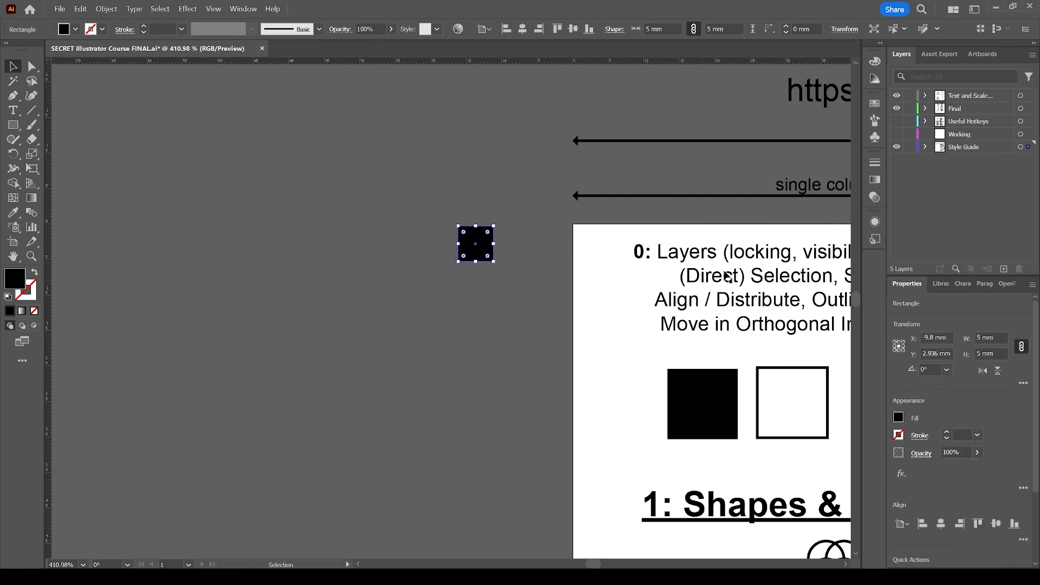
click(930, 337)
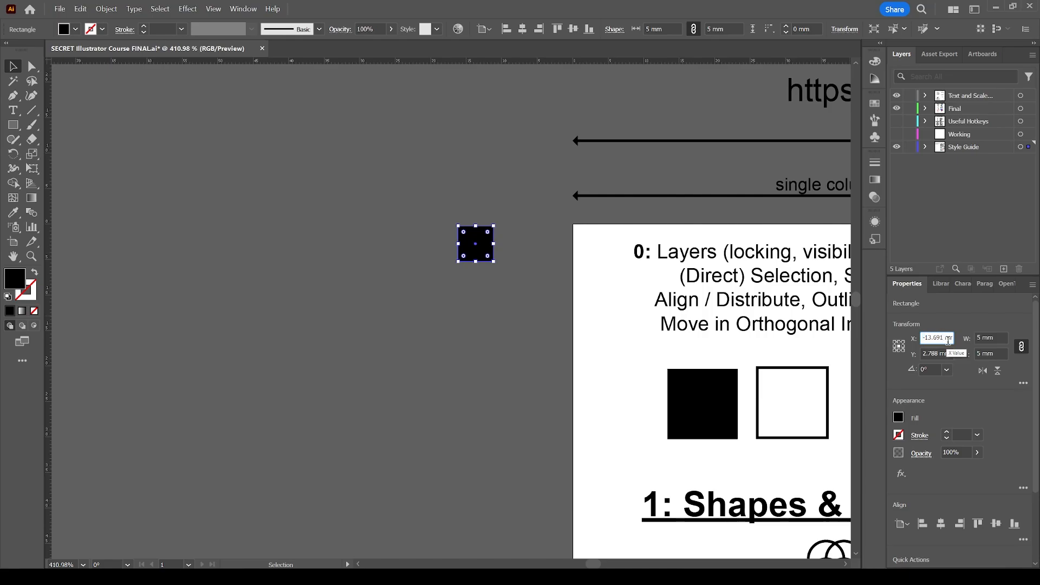
click(981, 338)
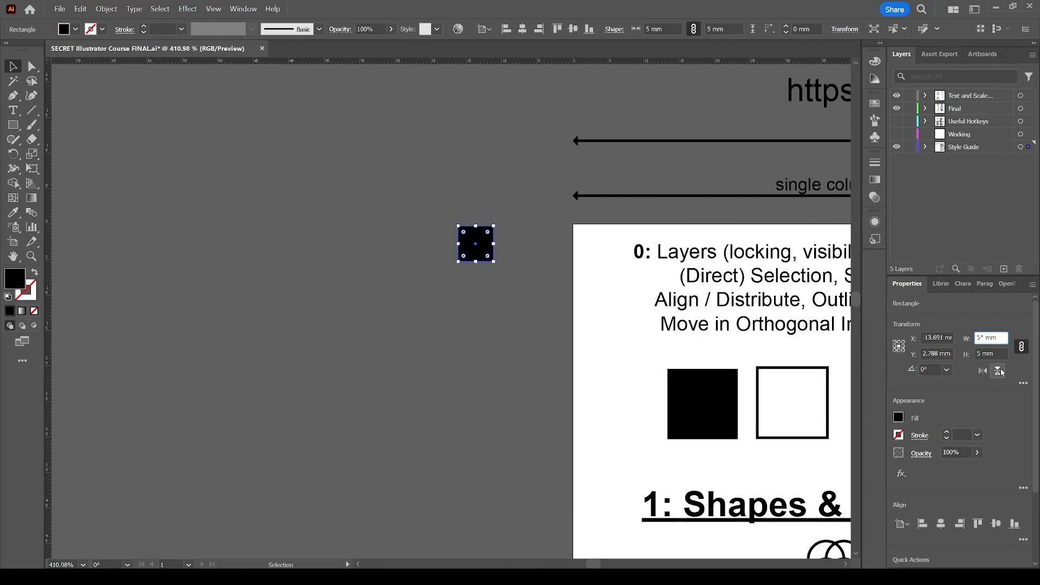
text(1.66)
key(Return)
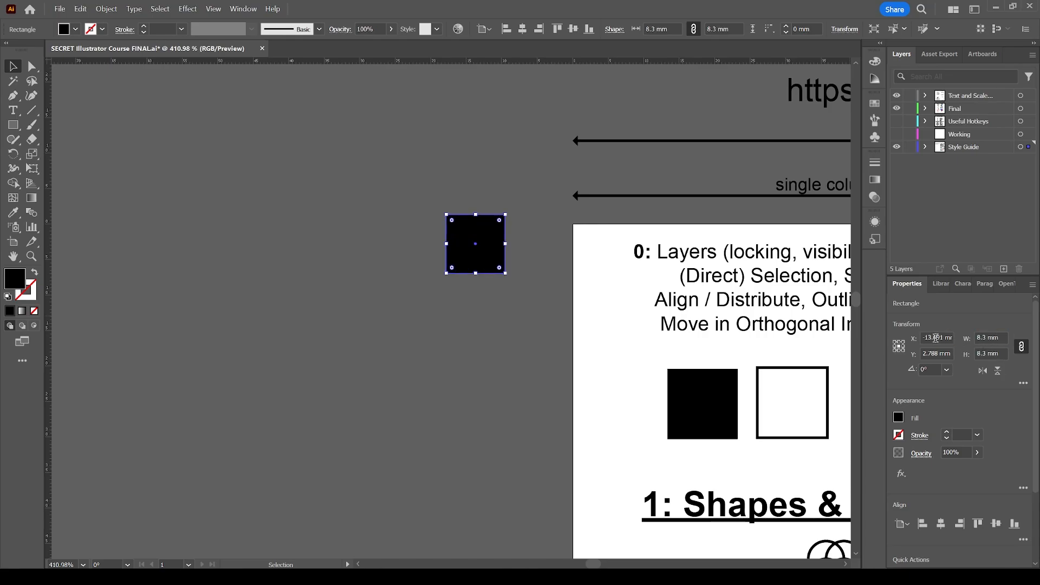
click(529, 254)
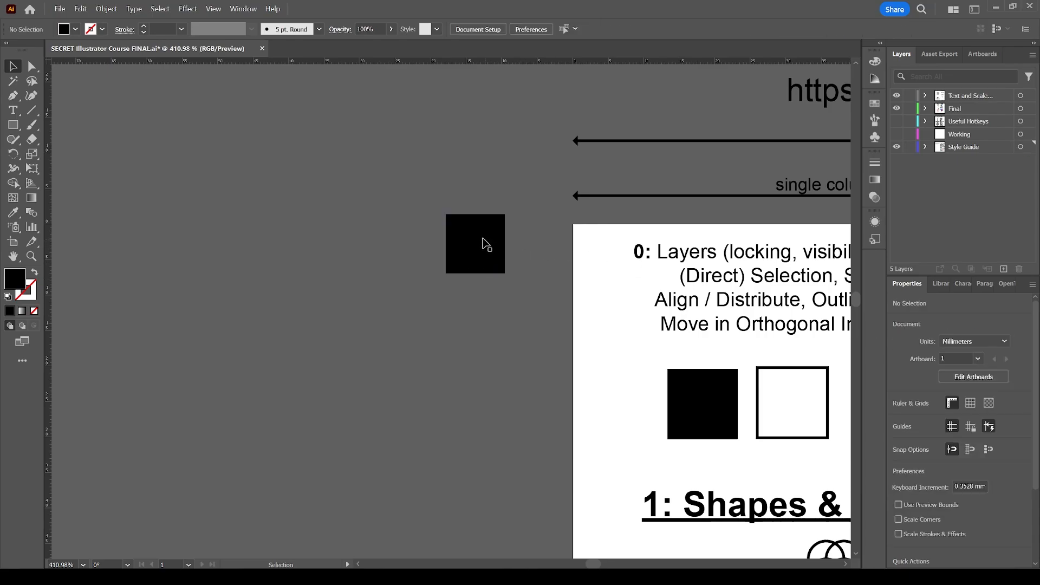
Shift the square slightly down and away from the artboard, and set its width to 10 mm from the top-left reference point
drag(486, 239, 467, 261)
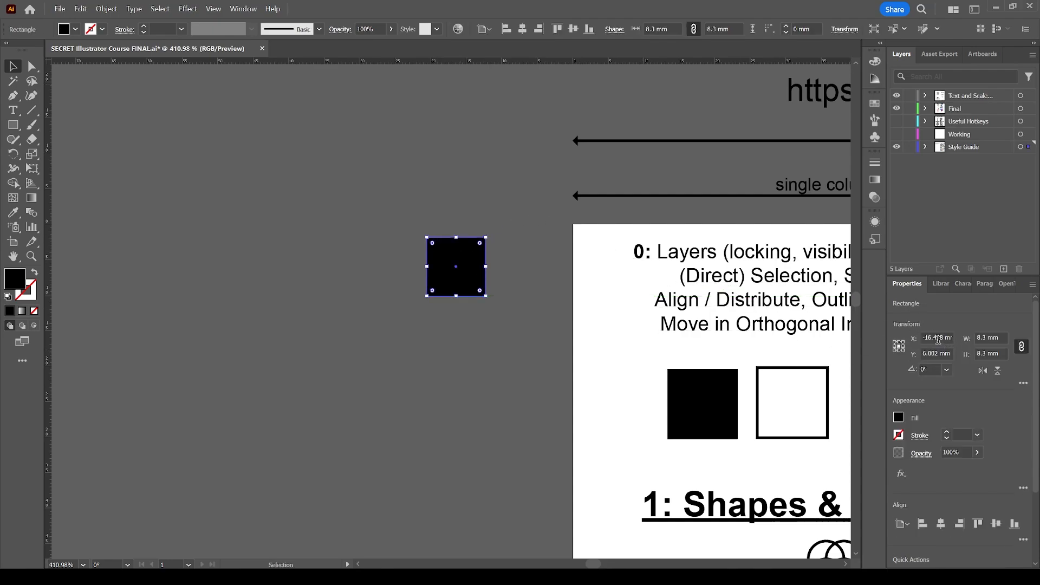
click(988, 335)
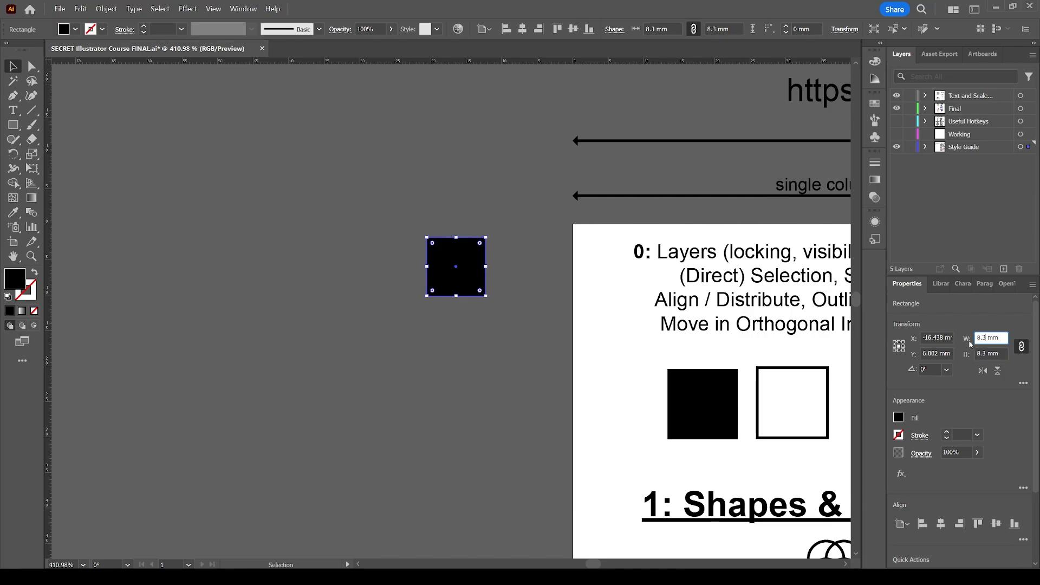
click(895, 342)
click(984, 337)
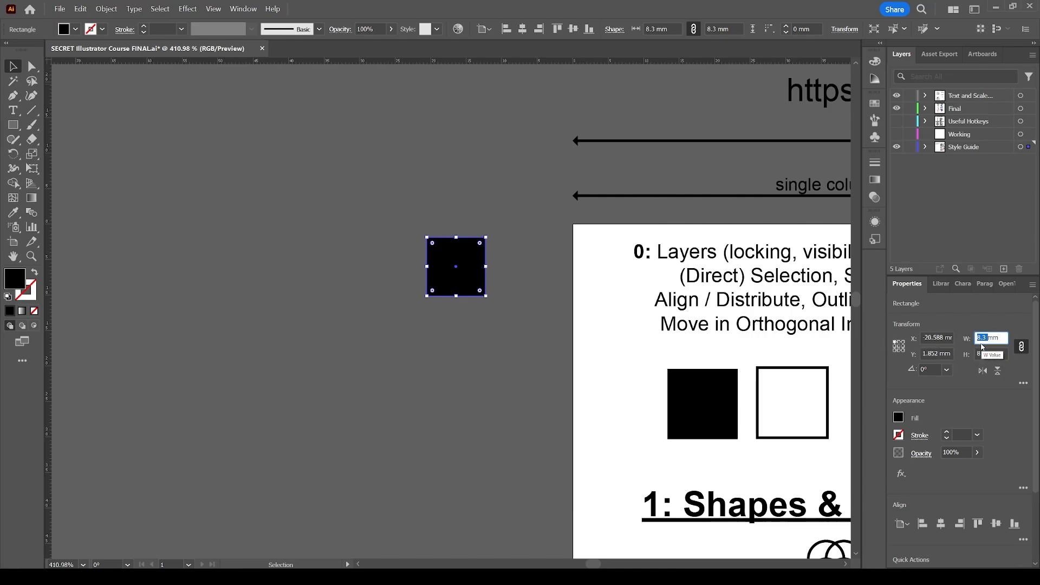
text(10)
key(Return)
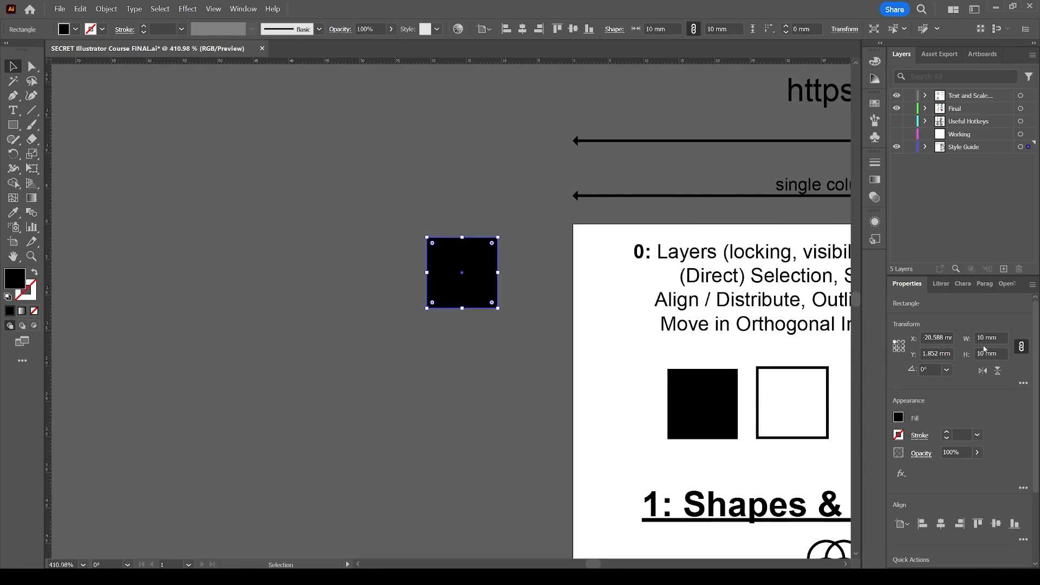
Unlink the proportions, multiply the square's width by 1.5 and divide its height by 2
click(1022, 347)
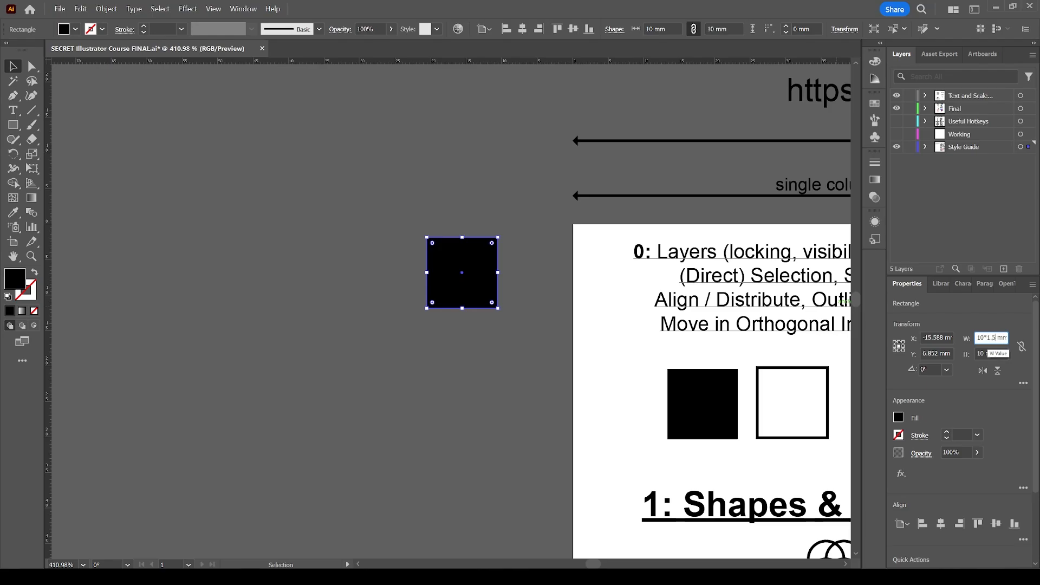
key(Return)
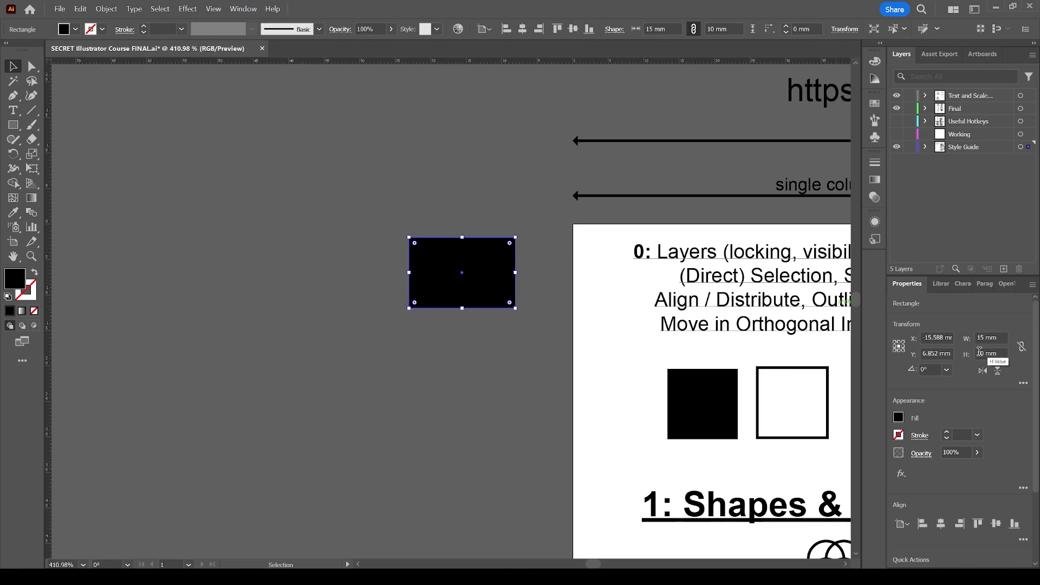
click(996, 355)
text(/)
text(2)
key(Return)
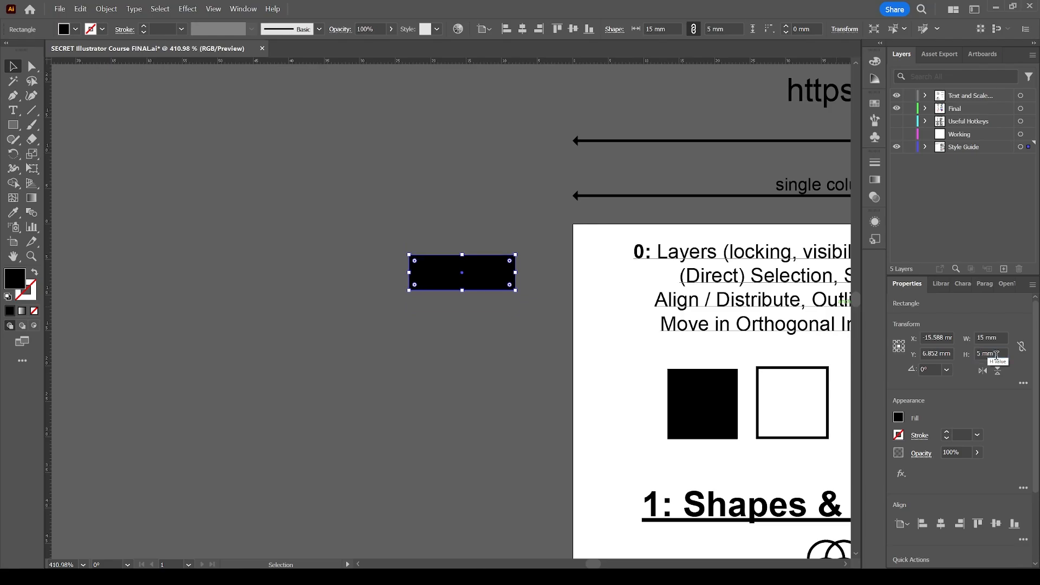
Offset the rectangle by -20 mm in X and +15 mm in Y, and move it freehand back up toward the artboard
click(940, 338)
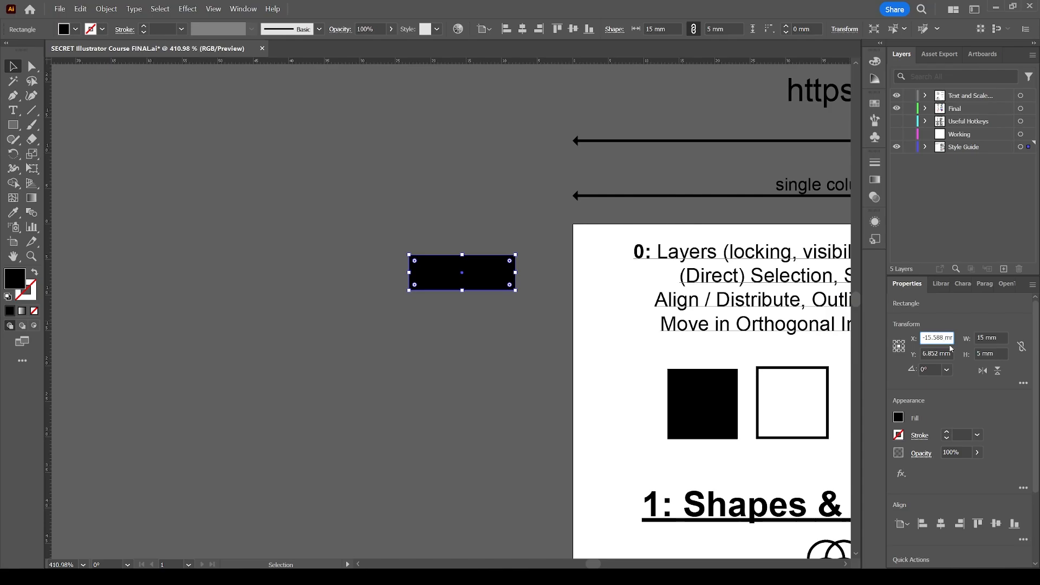
text(-20)
key(Return)
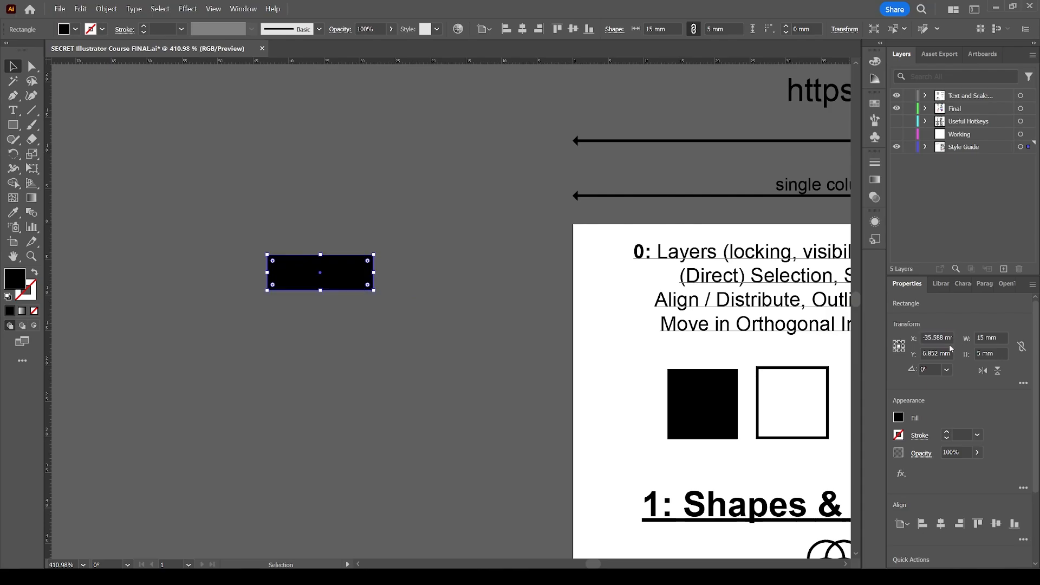
click(949, 354)
key(Return)
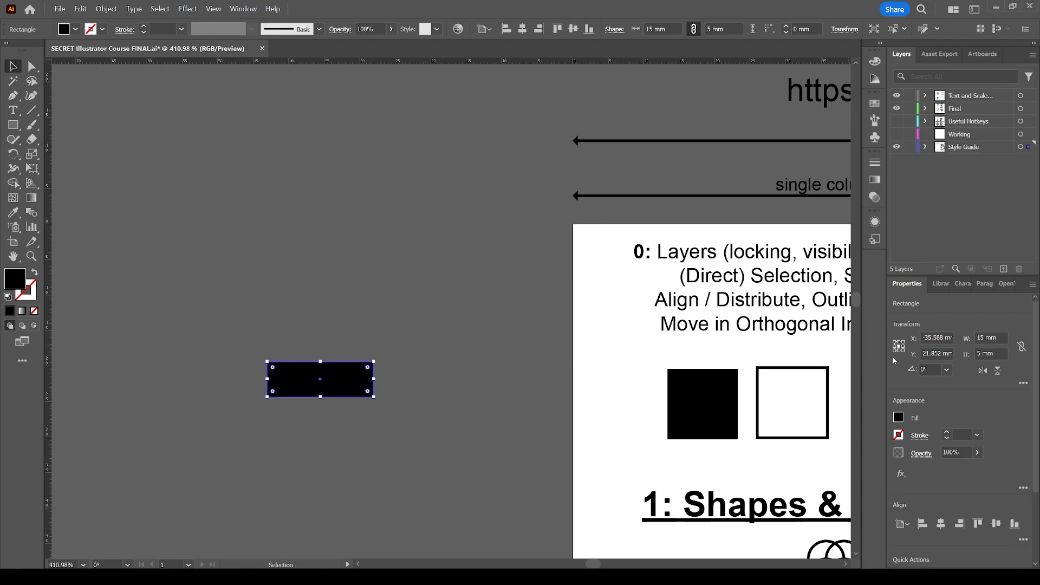
double_click(982, 336)
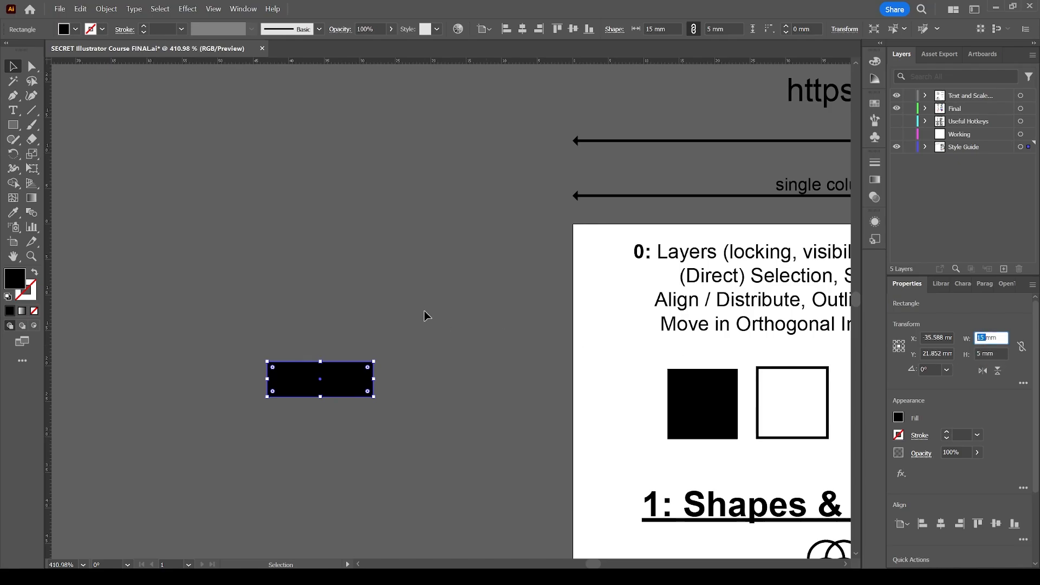
drag(367, 372, 429, 320)
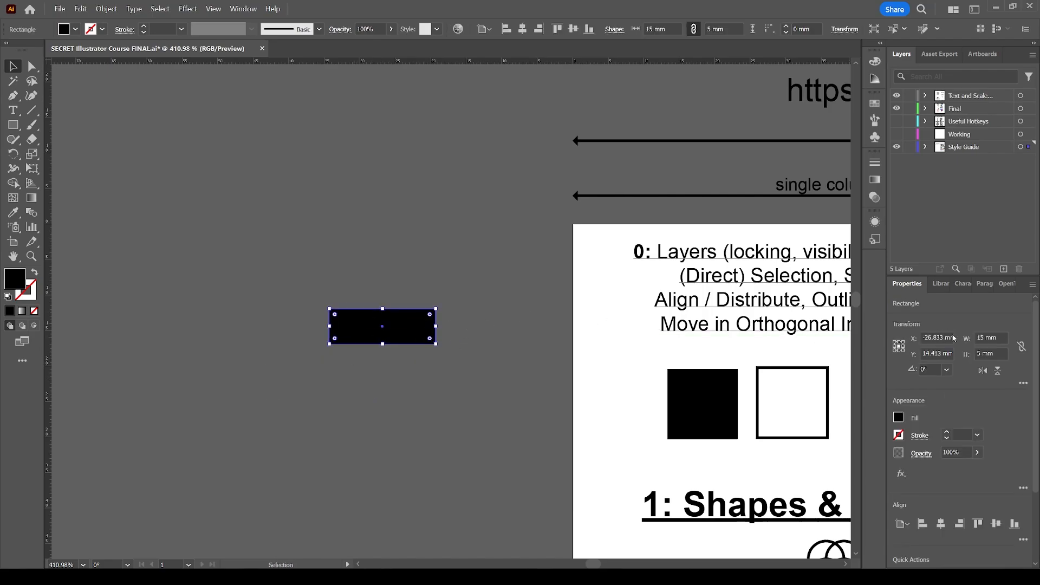
Try rotating the rectangle by 15° and undo the rotation
click(926, 369)
text(15)
key(Return)
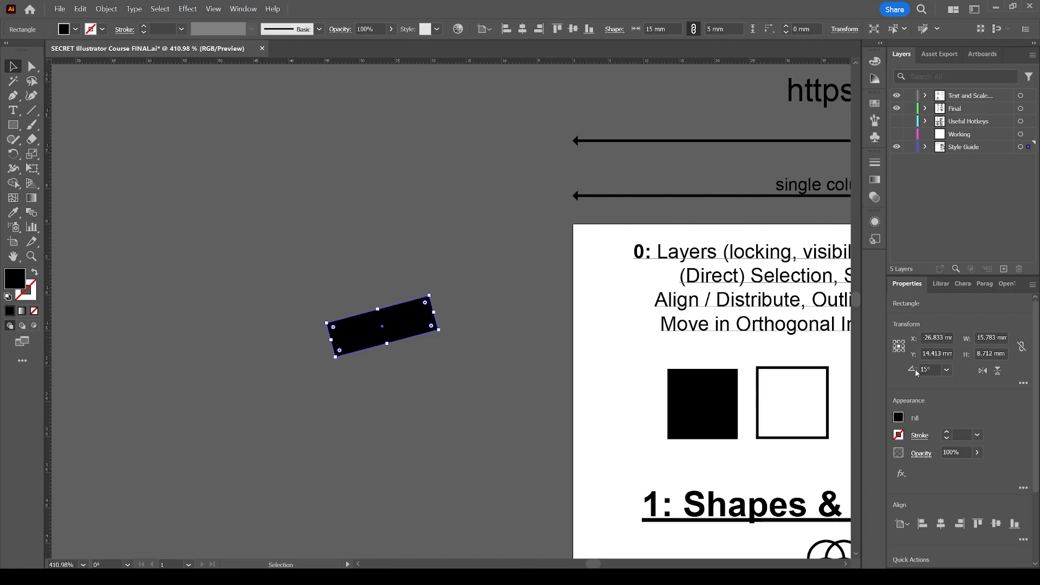
key(ctrl+z)
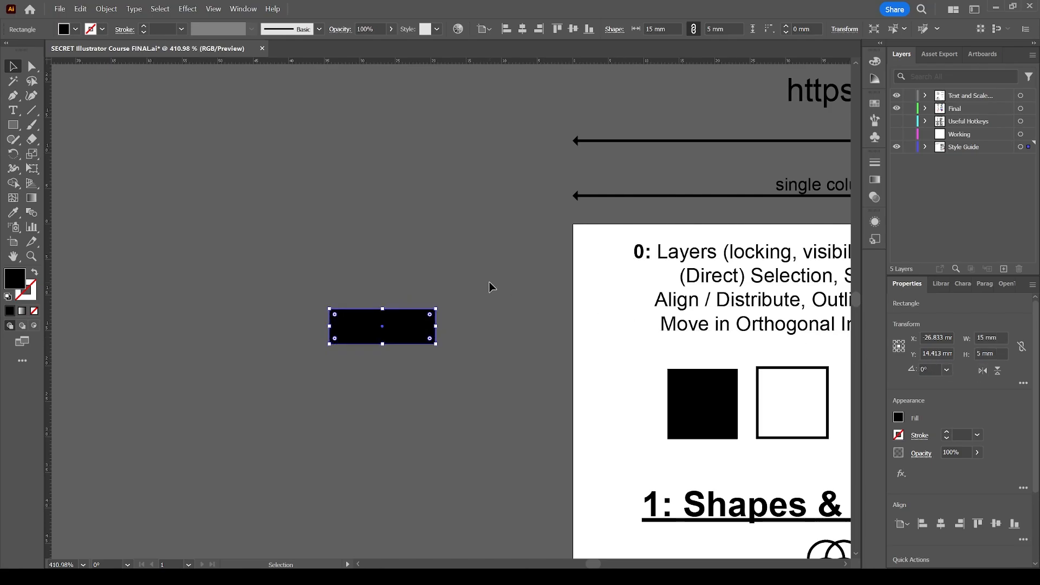
Select the black rectangle beside the artboard and delete it
click(480, 272)
click(418, 317)
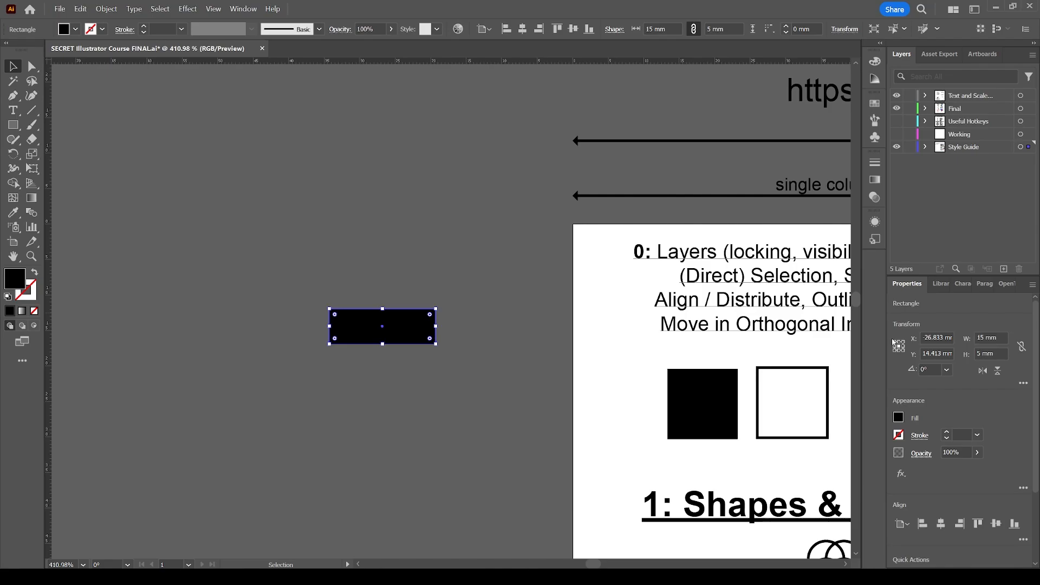
click(553, 292)
click(413, 324)
key(Delete)
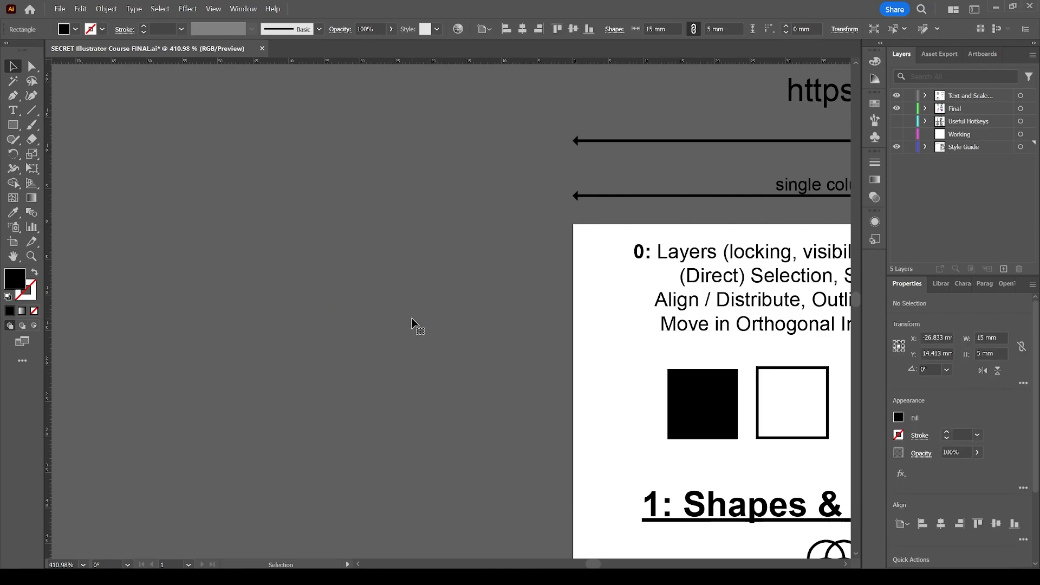
Draw an ellipse about 24.5 by 10.3 mm beside the artboard and divide its width by 1.5 from its top-left reference point, proportions linked
key(l)
drag(301, 262, 412, 330)
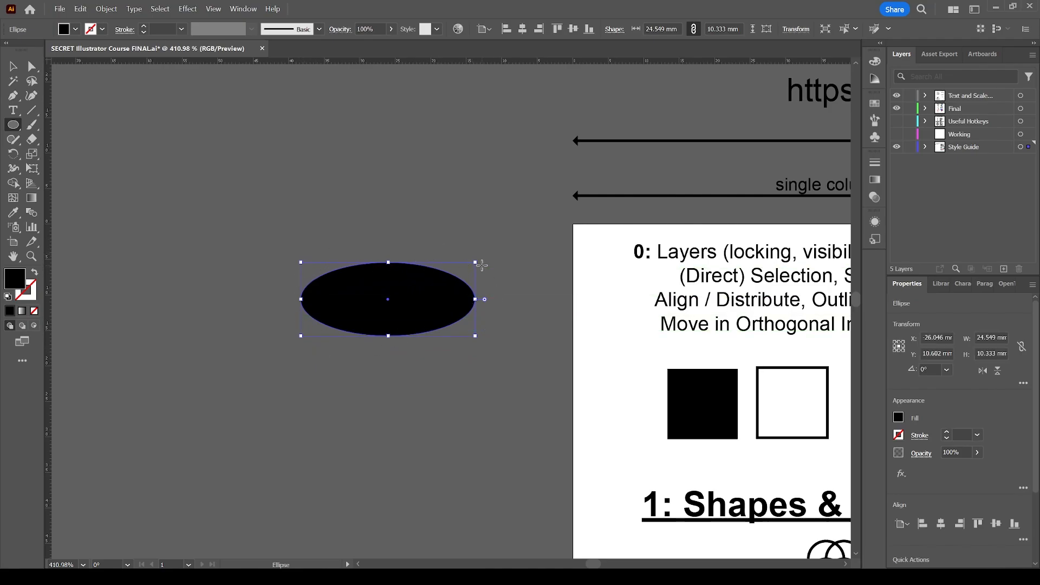
click(895, 345)
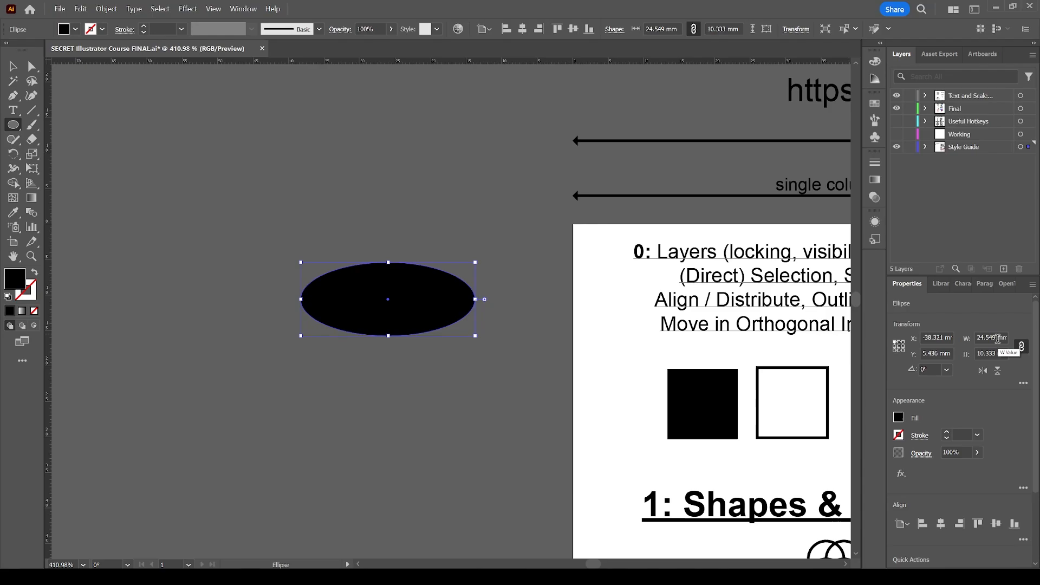
click(1017, 349)
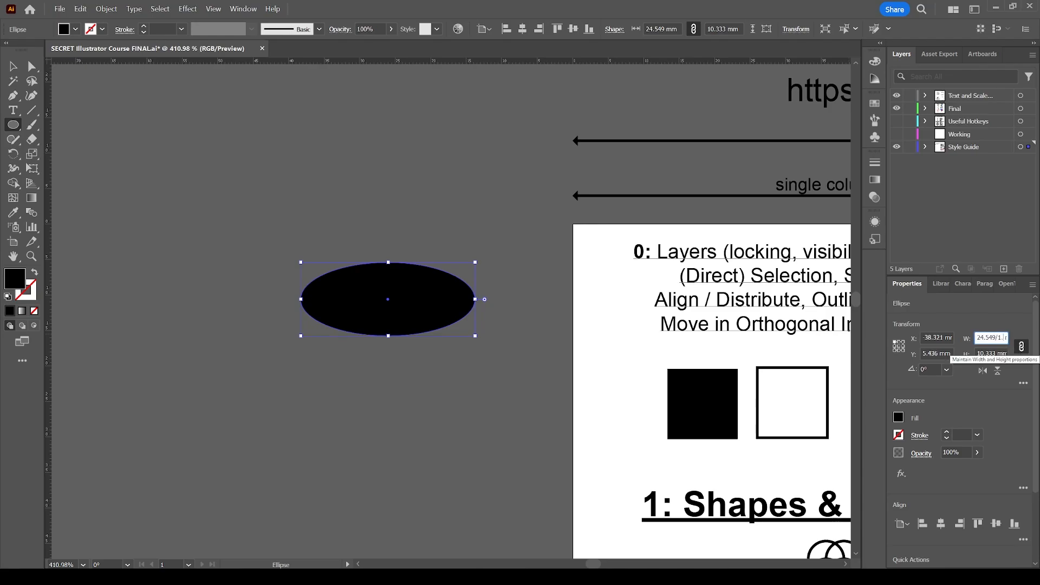
text(/1.5)
key(Return)
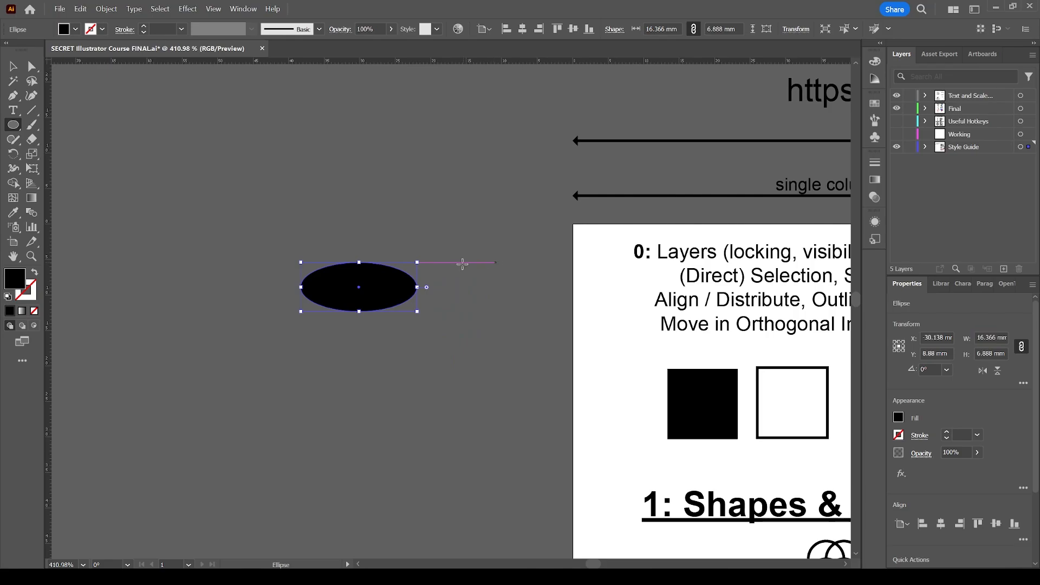
Select the black ellipse beside the artboard and delete it
key(v)
click(418, 271)
click(414, 284)
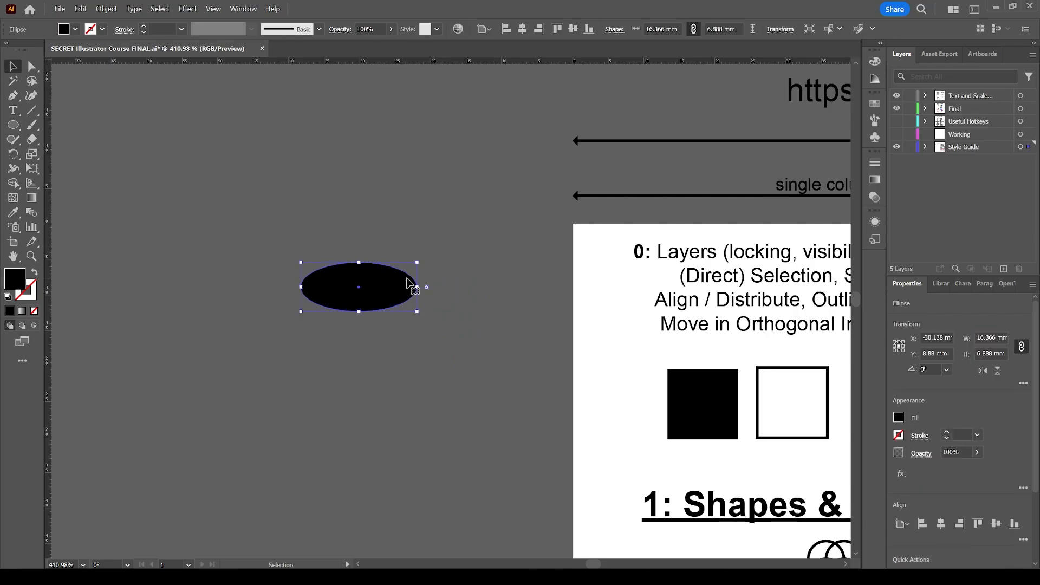
key(Delete)
Highlight the word "Arrange" in the section 0 topic list, leave text editing and deselect the text
scroll(434, 251, left, 5)
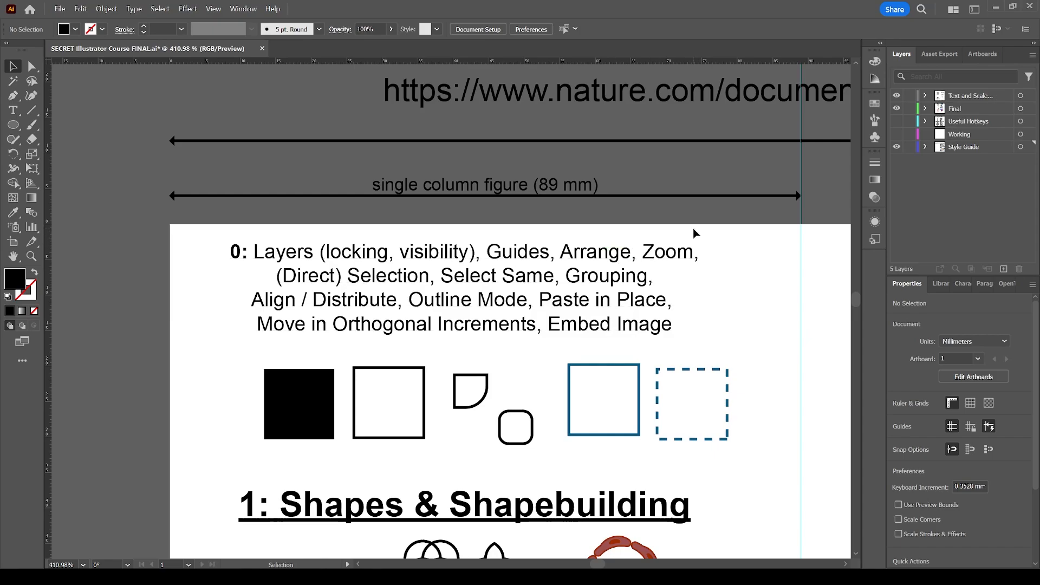
click(591, 258)
double_click(591, 258)
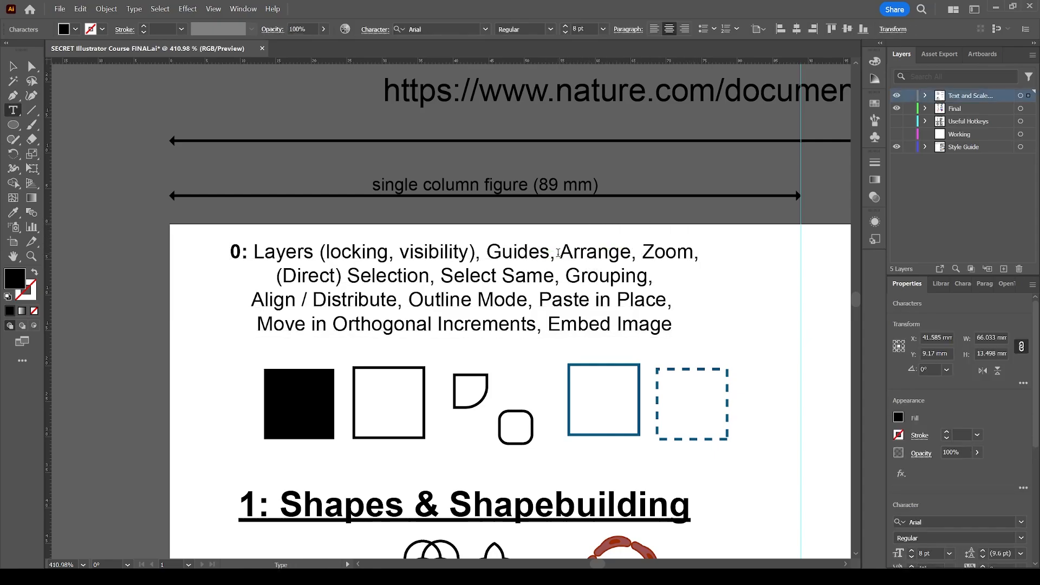
drag(559, 252, 632, 255)
key(Escape)
scroll(476, 282, down, 2)
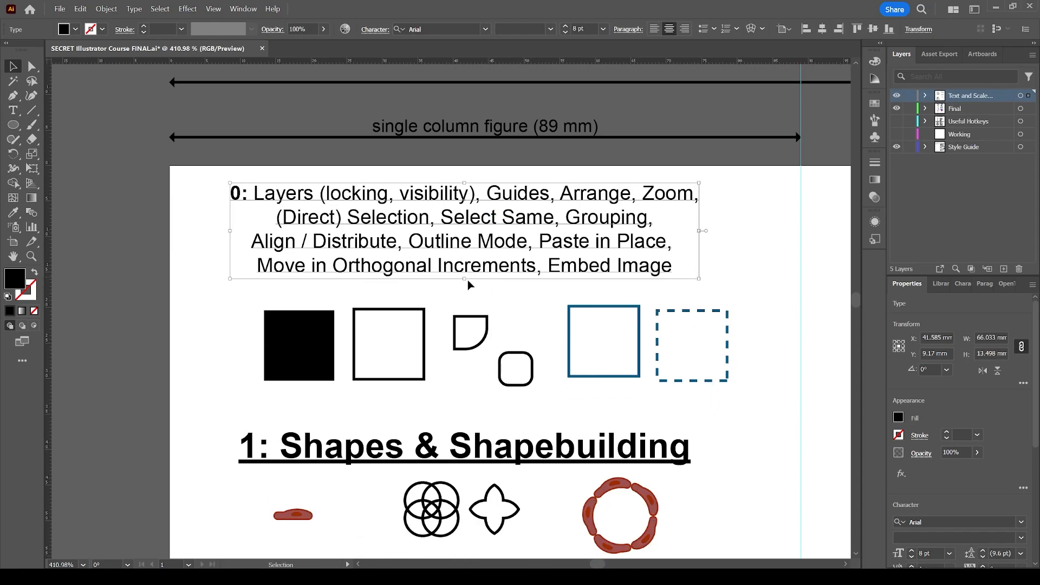
click(205, 296)
Draw a square about 13.5 mm wide in the empty area beside the artboard, fill it with light pink and deselect it
scroll(204, 297, left, 4)
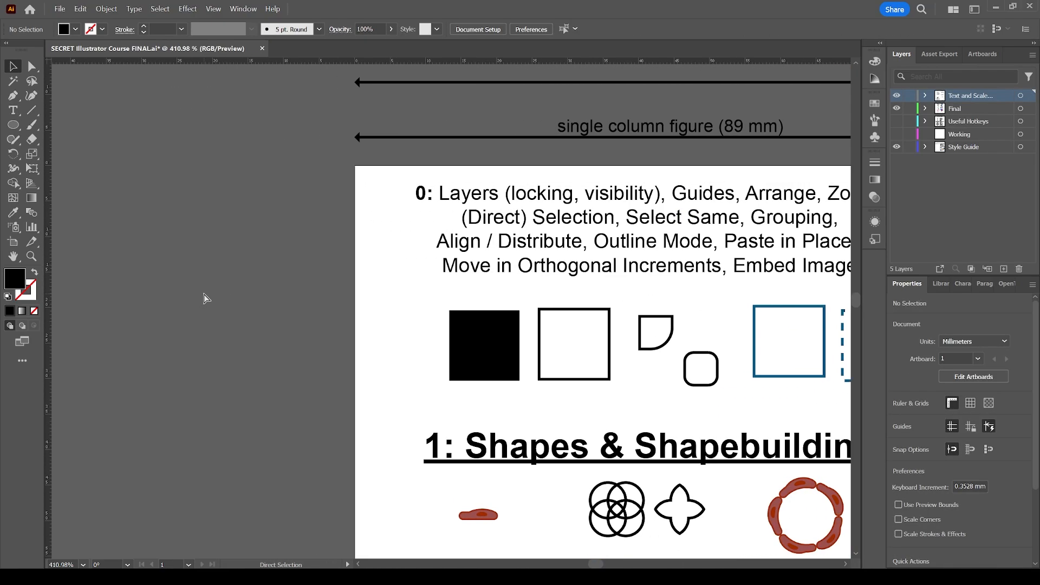
key(m)
scroll(295, 296, left, 2)
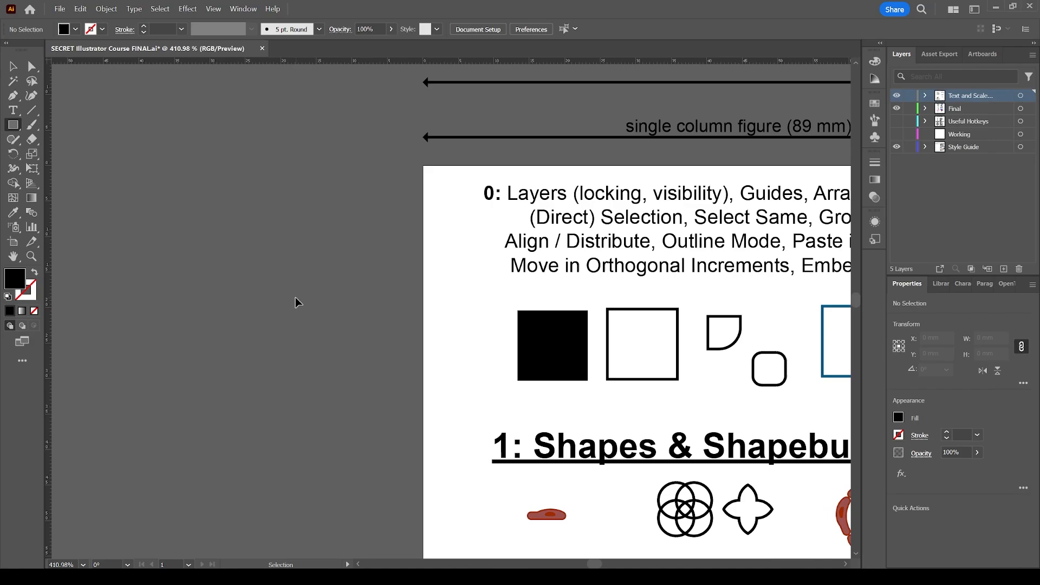
drag(270, 266, 364, 360)
click(76, 29)
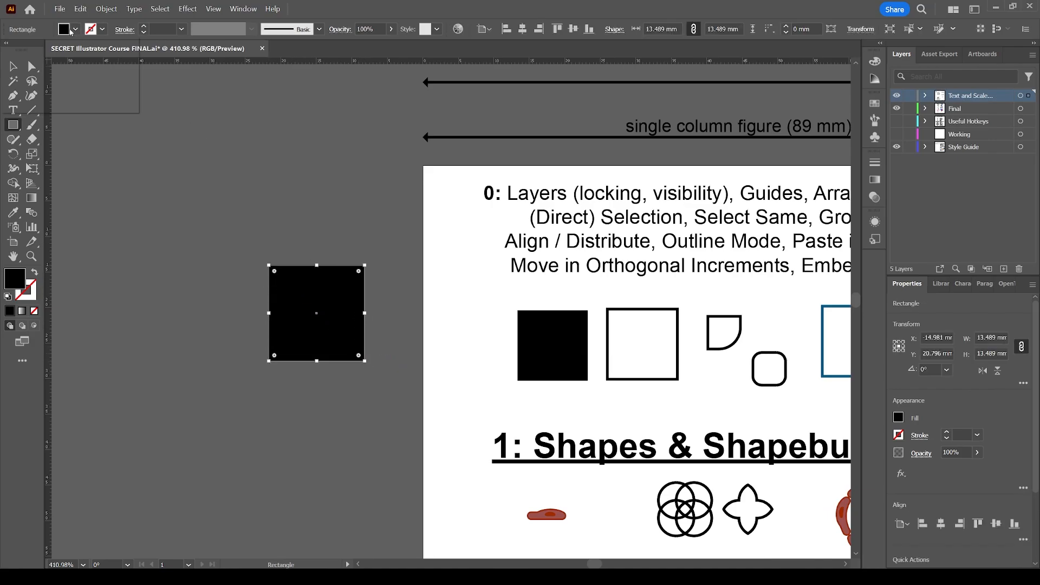
click(51, 67)
click(51, 77)
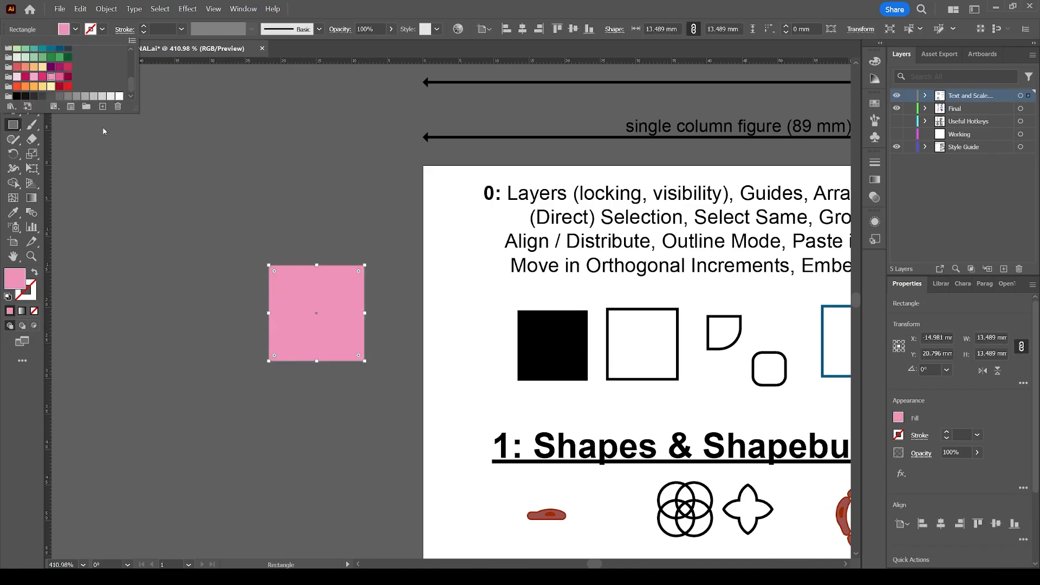
click(270, 185)
key(v)
click(311, 204)
Draw an ellipse about 9.1 by 4.9 mm overlapping the pink square's right edge and fill it with dark blue
key(l)
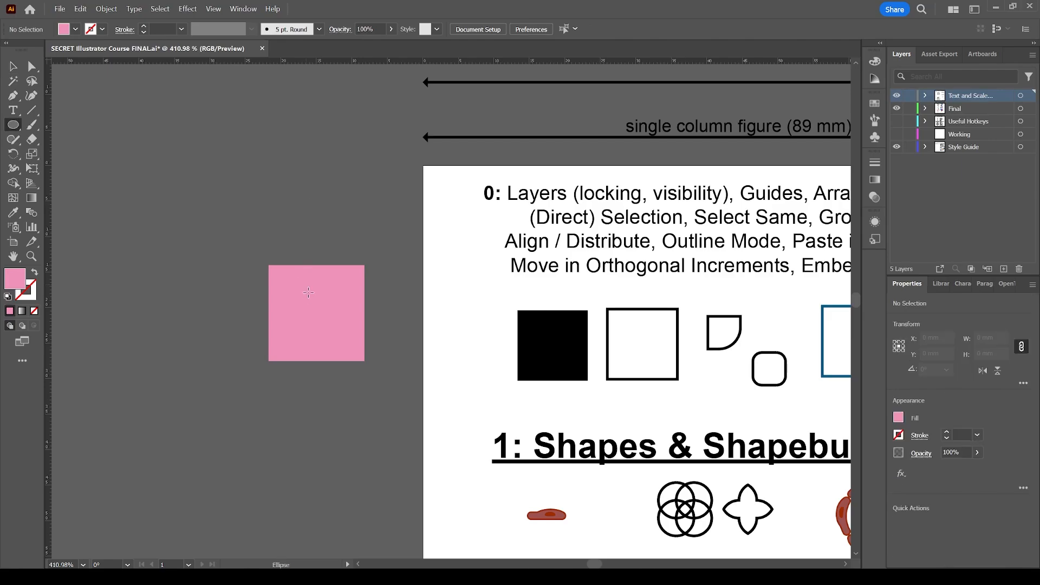
drag(332, 308, 398, 344)
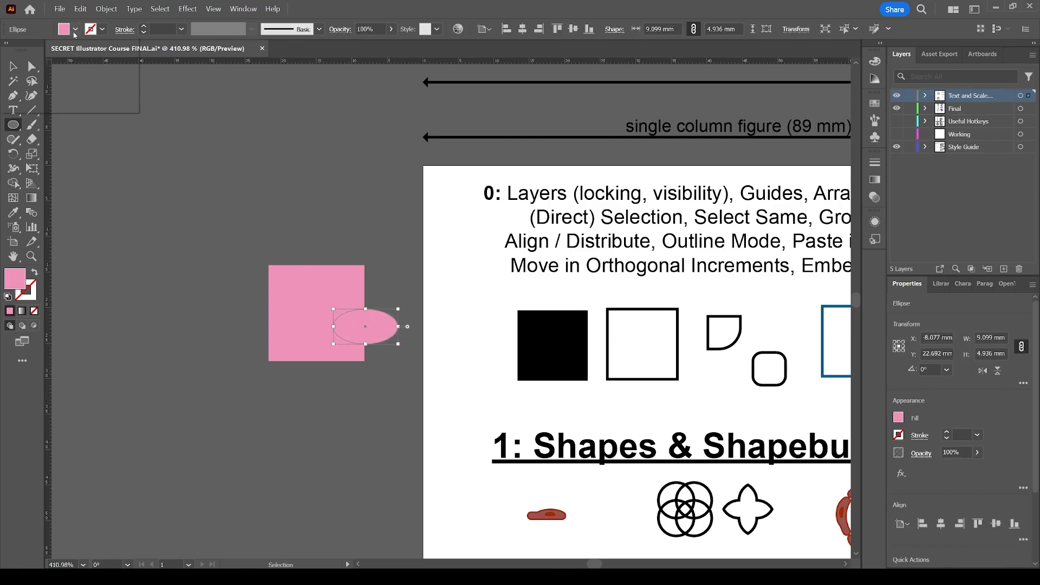
click(75, 29)
click(51, 49)
click(287, 201)
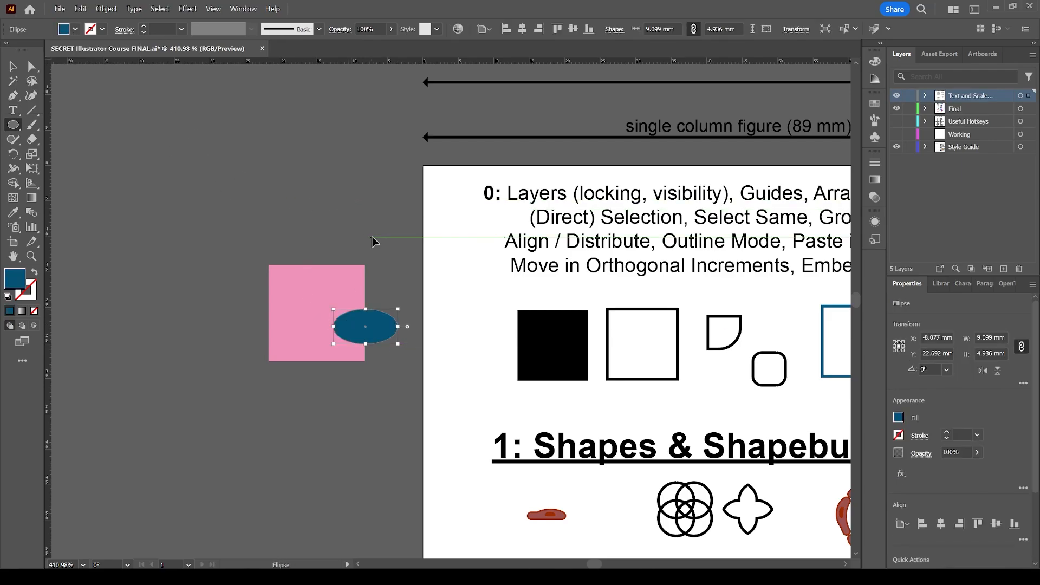
key(v)
click(378, 291)
Select the blue ellipse and the pink square in turn, ending with the square selected
click(385, 332)
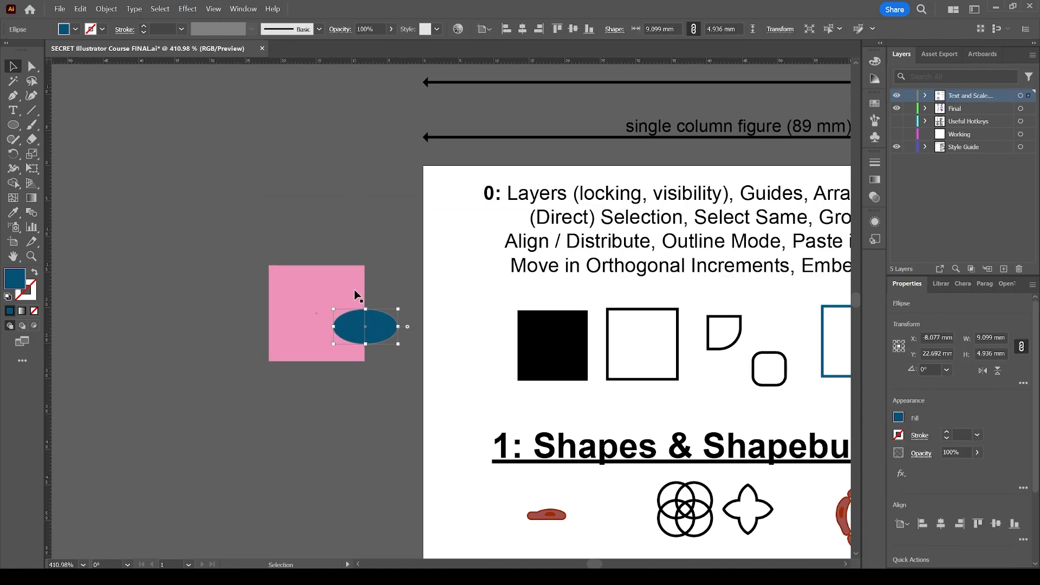
click(353, 286)
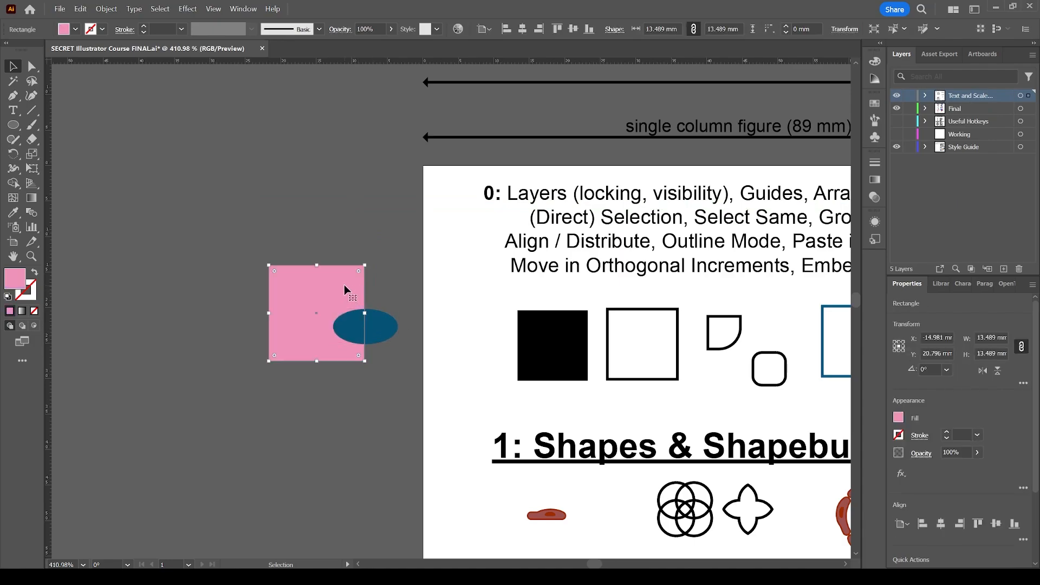
click(378, 319)
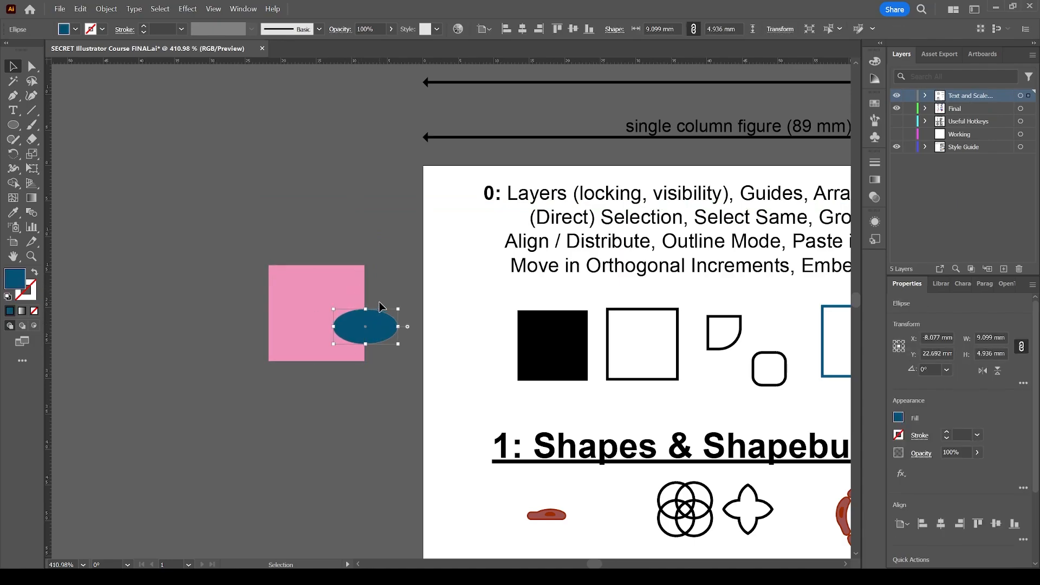
click(358, 290)
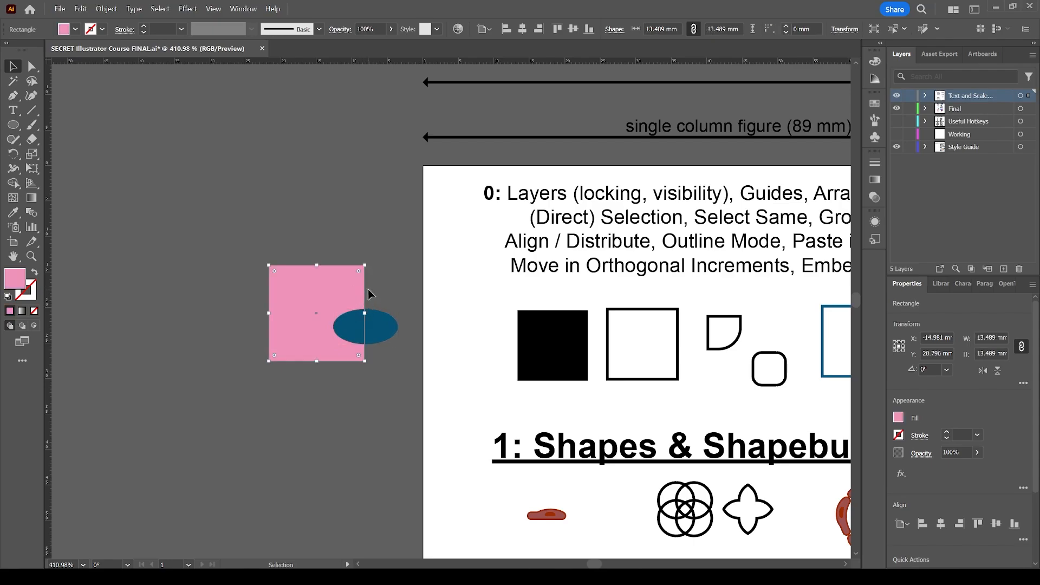
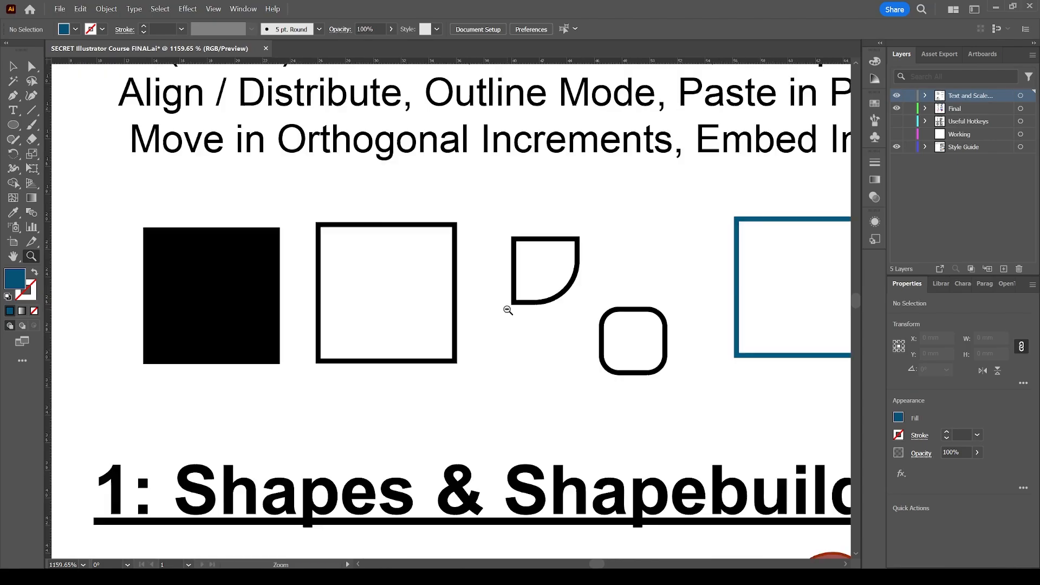
Examine the GPU Performance and Animated Zoom settings in the Performance preferences and dismiss them without changes
alt+click(494, 306)
alt+click(492, 304)
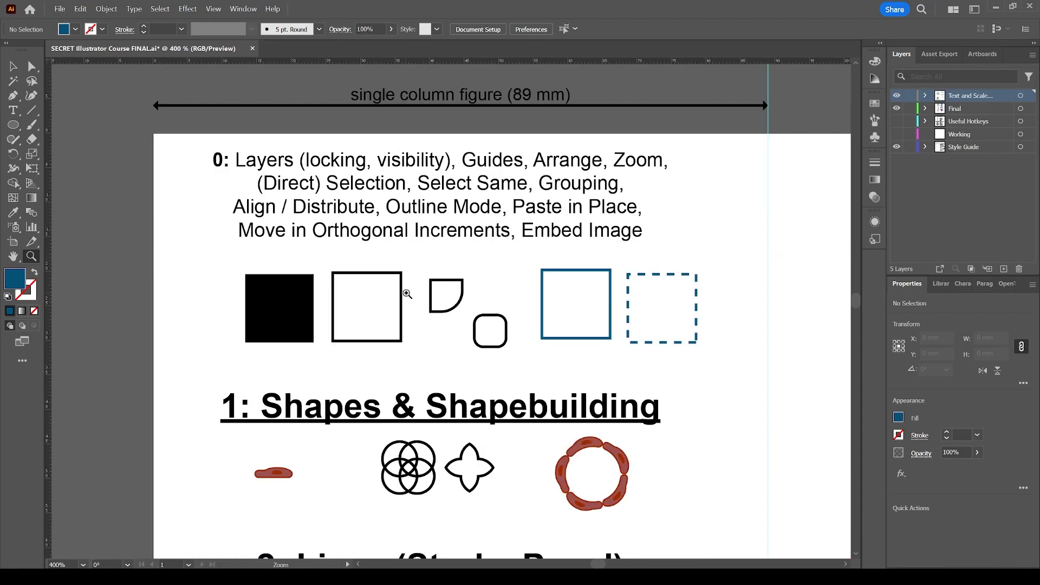
key(ctrl+k)
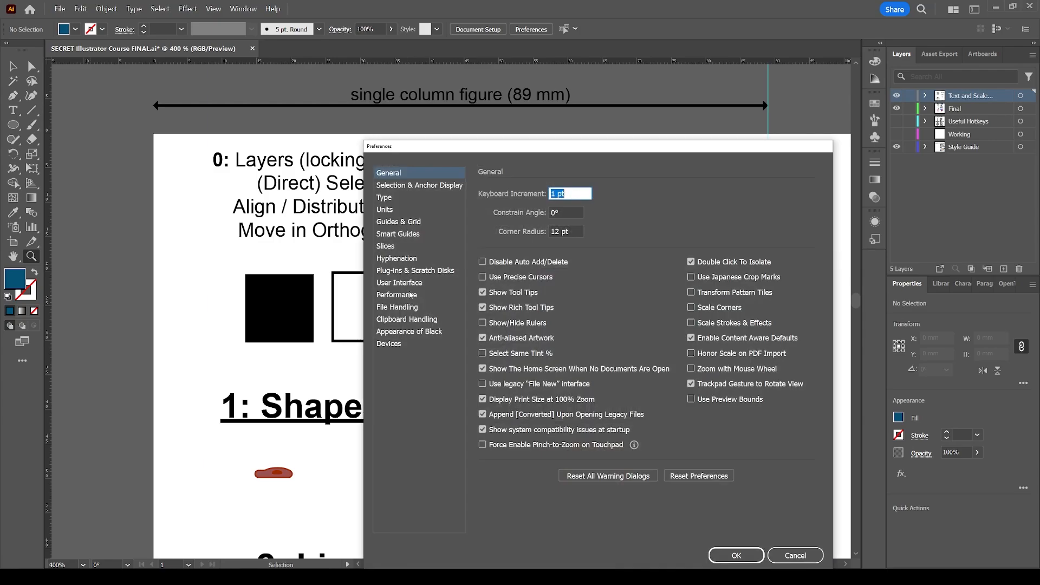
click(397, 295)
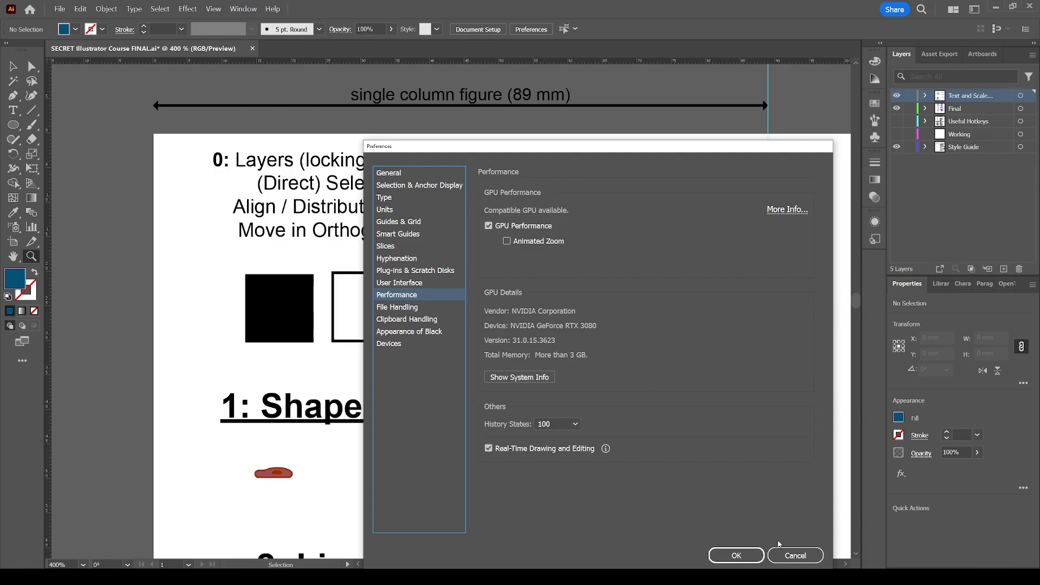
click(796, 557)
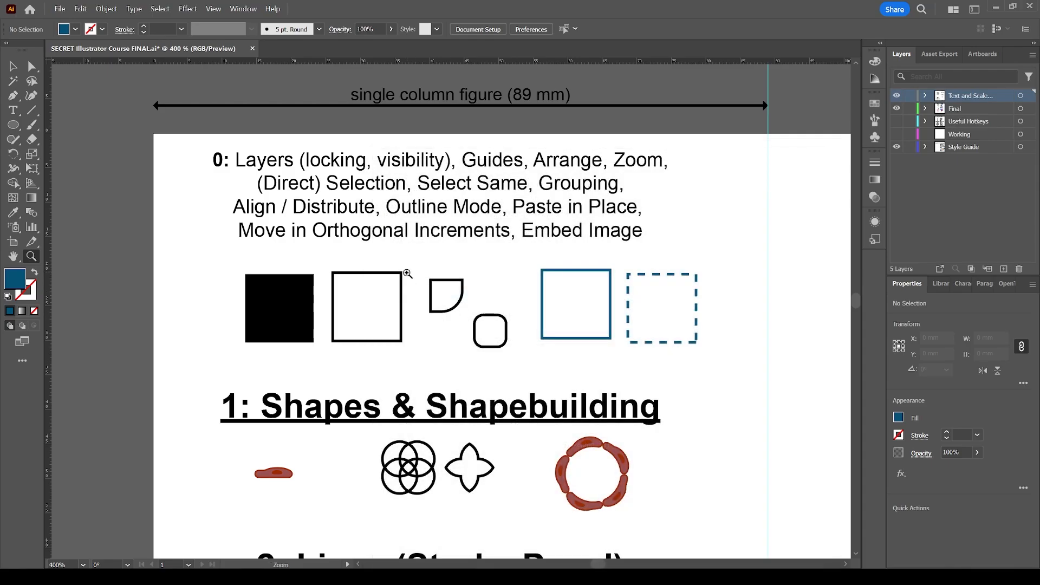
Highlight the word "Direct" in the section 0 topic list, leave text editing and deselect the text
scroll(408, 274, up, 2)
key(v)
scroll(520, 251, up, 1)
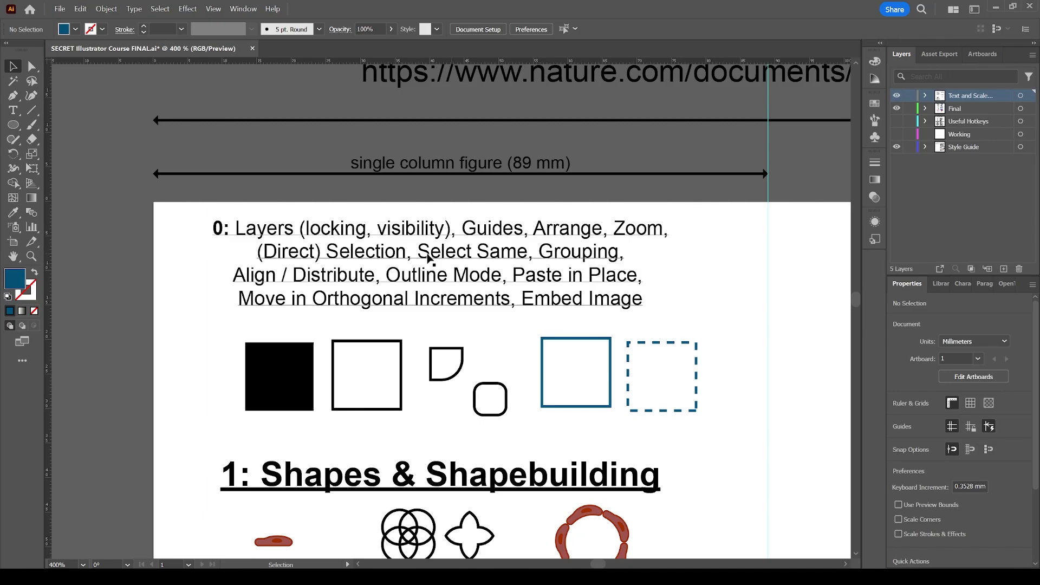
click(278, 252)
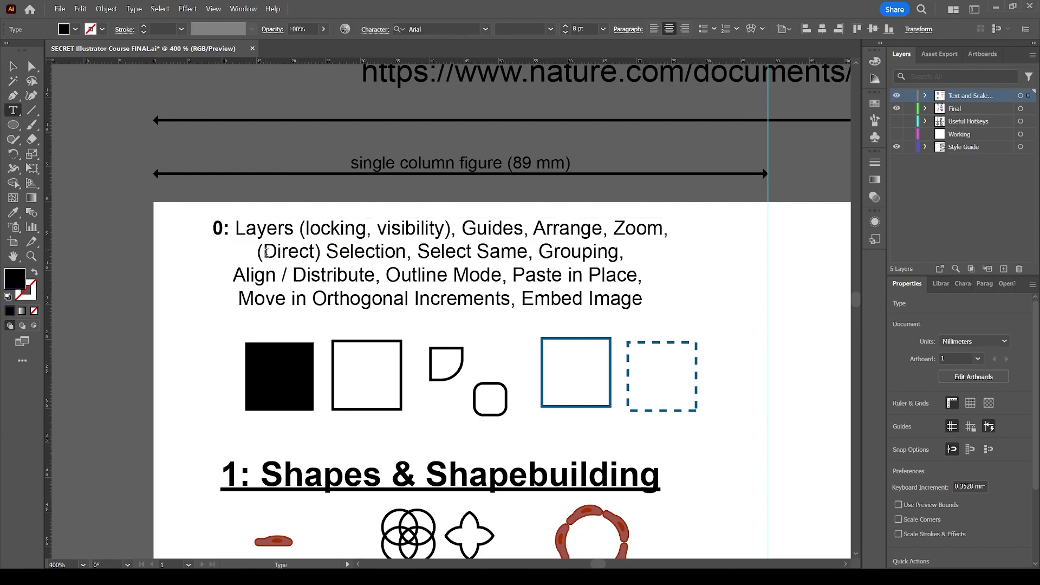
double_click(267, 252)
drag(266, 251, 317, 253)
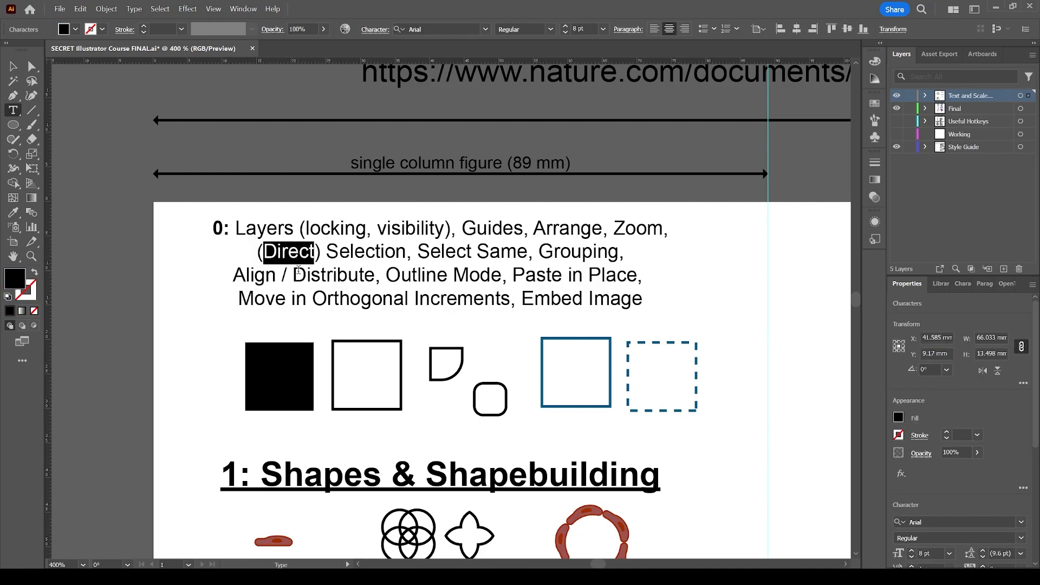
key(Escape)
scroll(187, 269, down, 1)
click(187, 269)
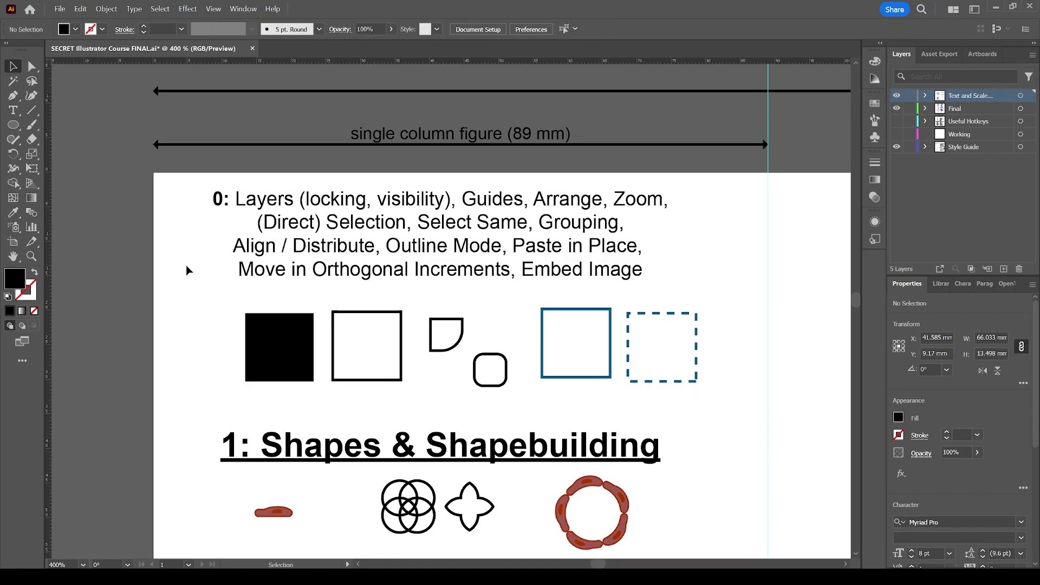
Try moving the solid black square as a whole with the Selection tool, undo both moves and deselect it
scroll(186, 269, up, 2)
scroll(189, 274, down, 1)
scroll(196, 282, left, 3)
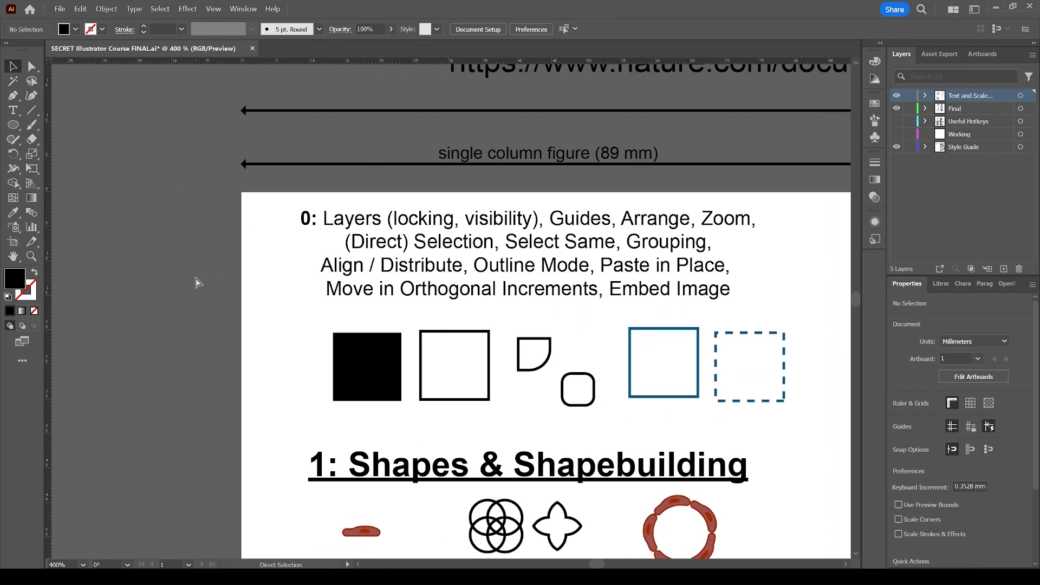
scroll(196, 282, left, 2)
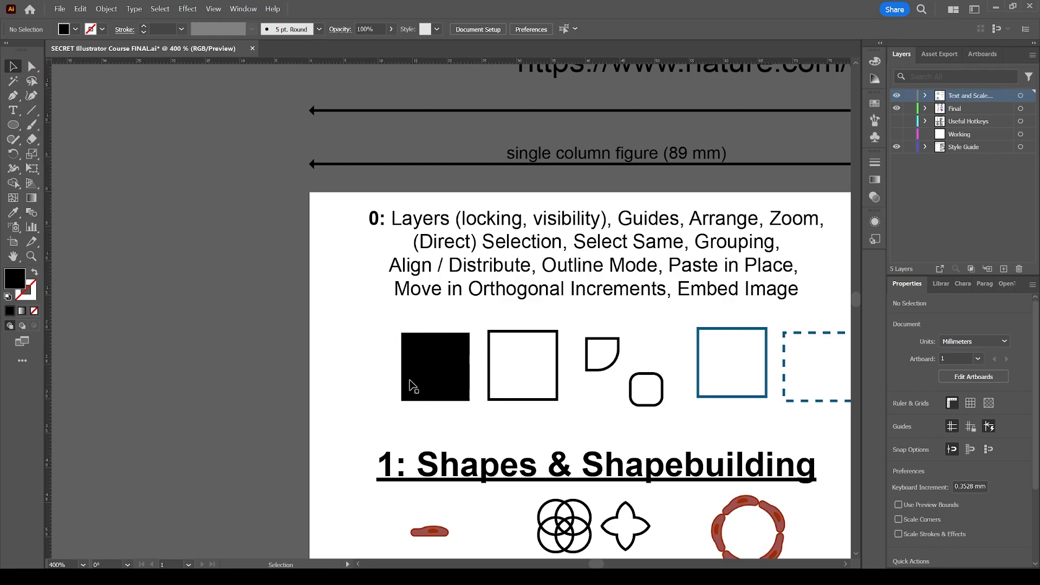
click(420, 352)
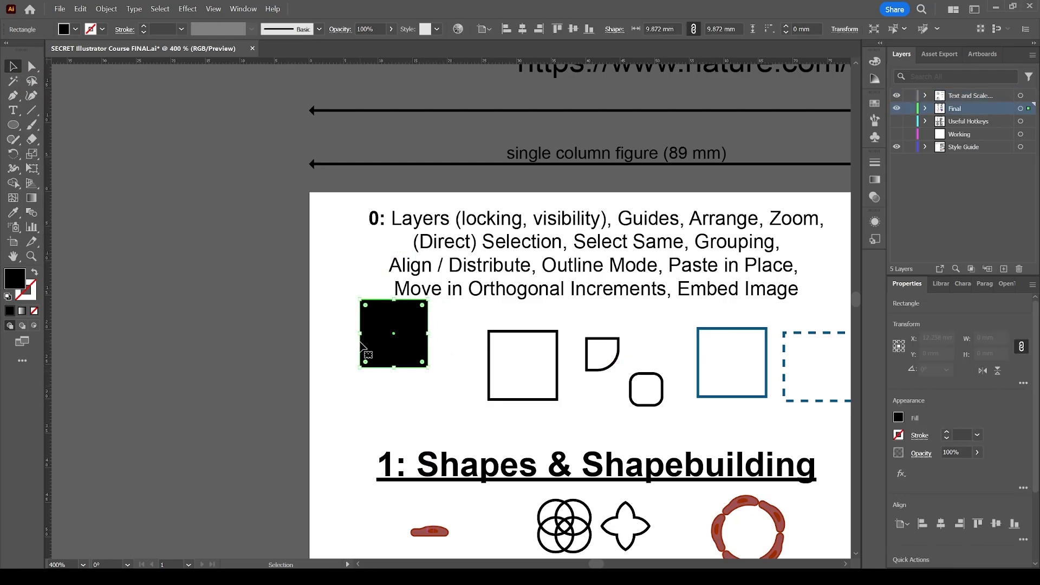
drag(441, 393, 323, 363)
key(ctrl+z)
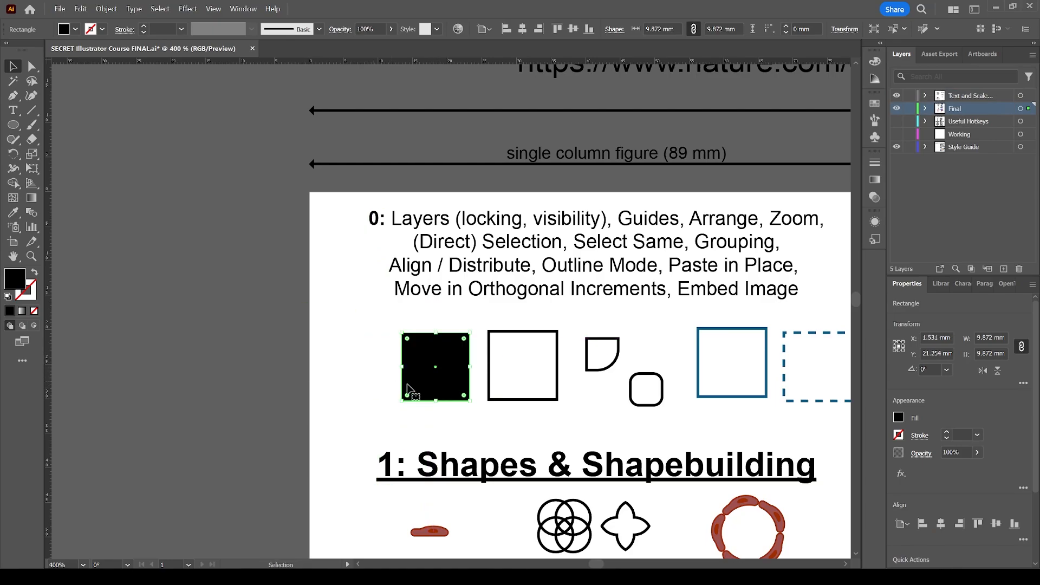
drag(444, 392, 494, 339)
key(ctrl+z)
click(431, 326)
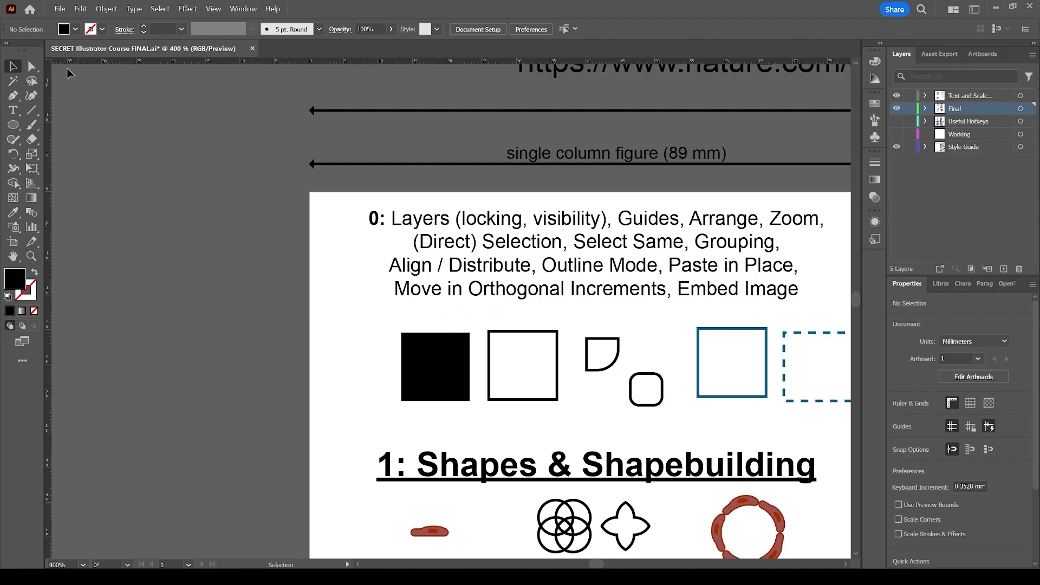
Try moving the whole black square with the Direct Selection tool and undo the move
key(a)
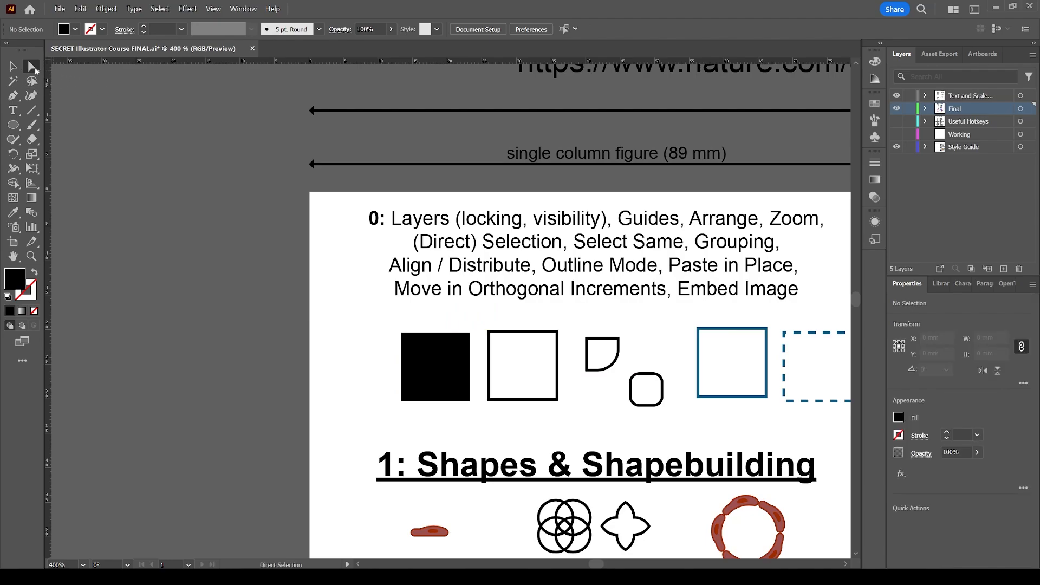
click(439, 357)
drag(438, 357, 479, 345)
key(ctrl+z)
key(ctrl+z)
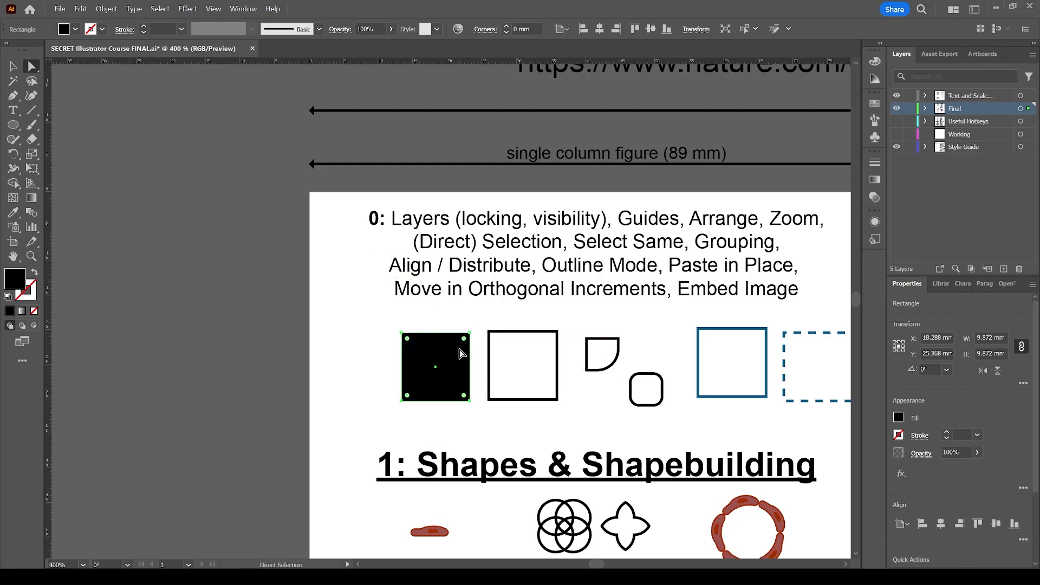
click(470, 320)
Pull only the black square's upper-right anchor point inward toward its centre with the Direct Selection tool, undo the change and deselect
key(z)
drag(383, 325, 507, 413)
key(a)
click(466, 276)
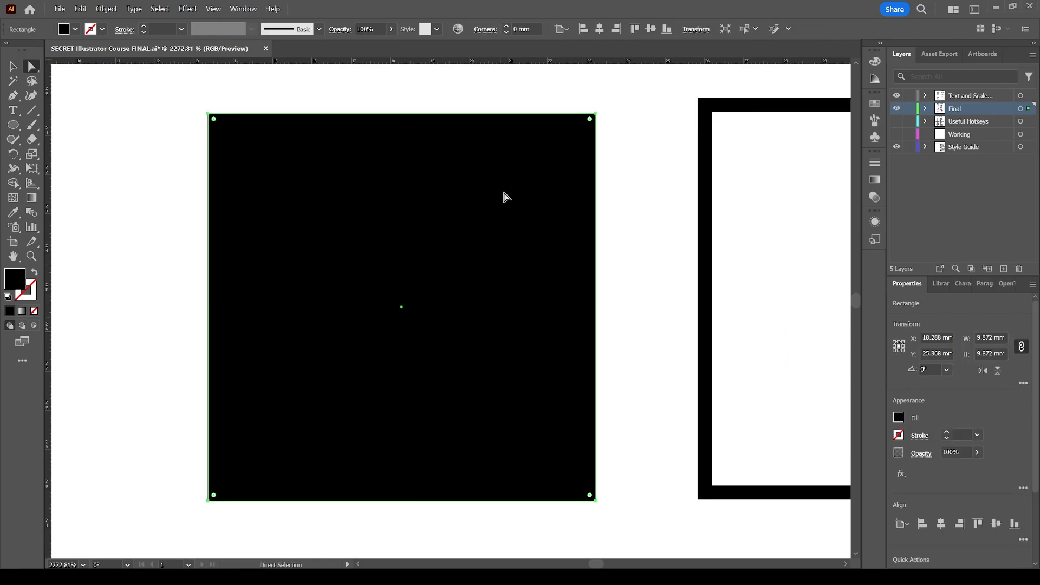
click(595, 115)
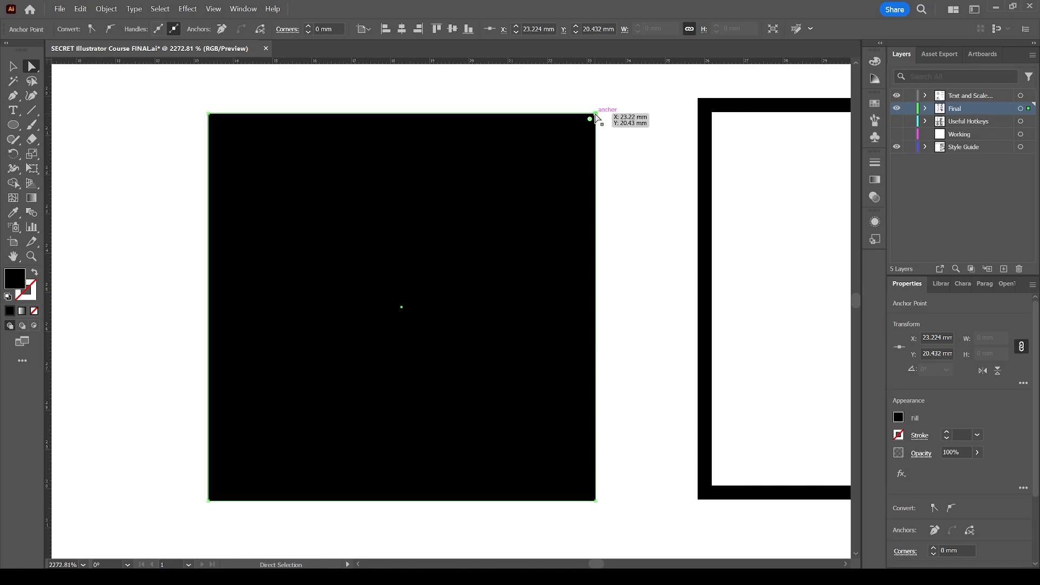
drag(597, 117, 412, 222)
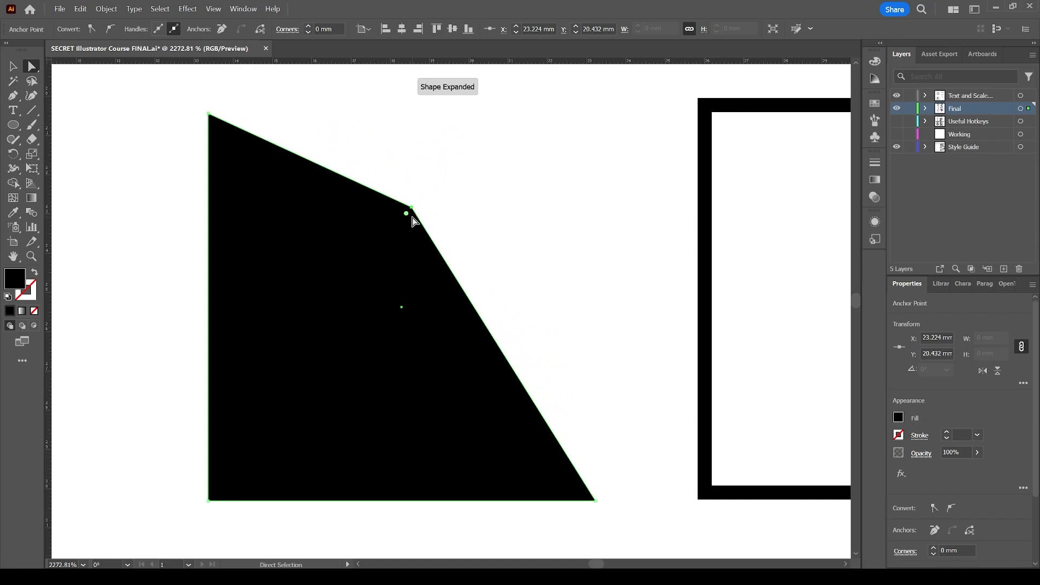
key(ctrl+z)
click(620, 188)
Reselect the black square, try adjusting its corner rounding with the upper-right live corner widget, and deselect it
click(532, 191)
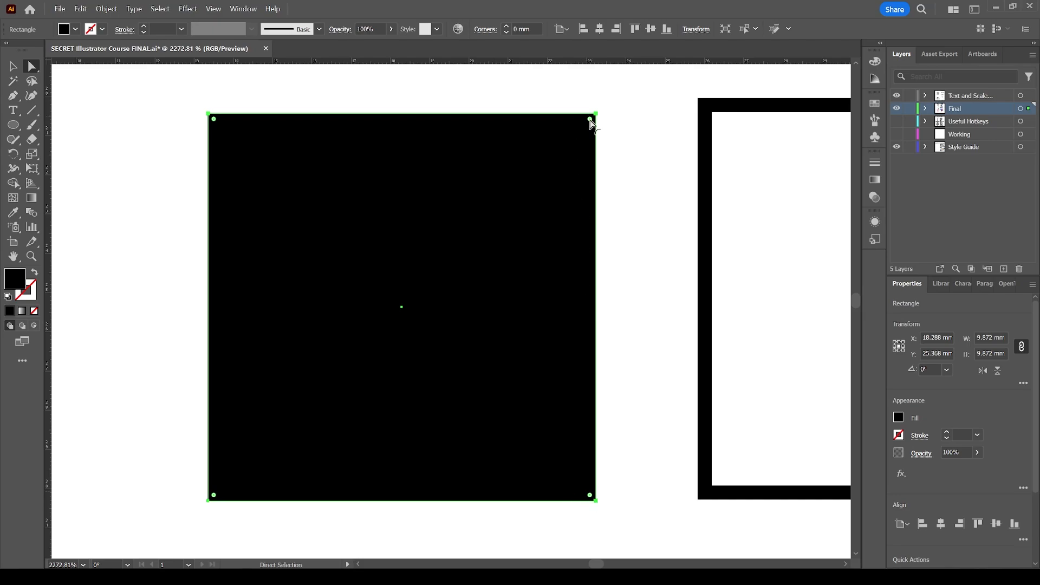
drag(590, 124, 612, 111)
drag(591, 124, 615, 122)
key(v)
click(623, 151)
Move the black square's upper-right anchor to about X 17.9 mm, Y 23.4 mm, undo the reshaping and deselect
key(z)
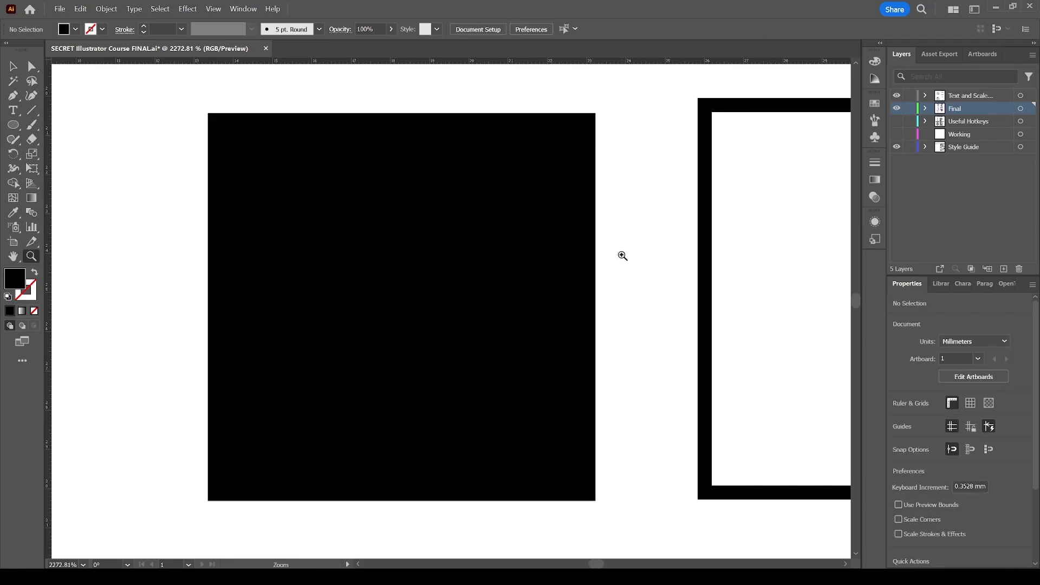
alt+click(558, 264)
alt+click(493, 303)
alt+click(497, 269)
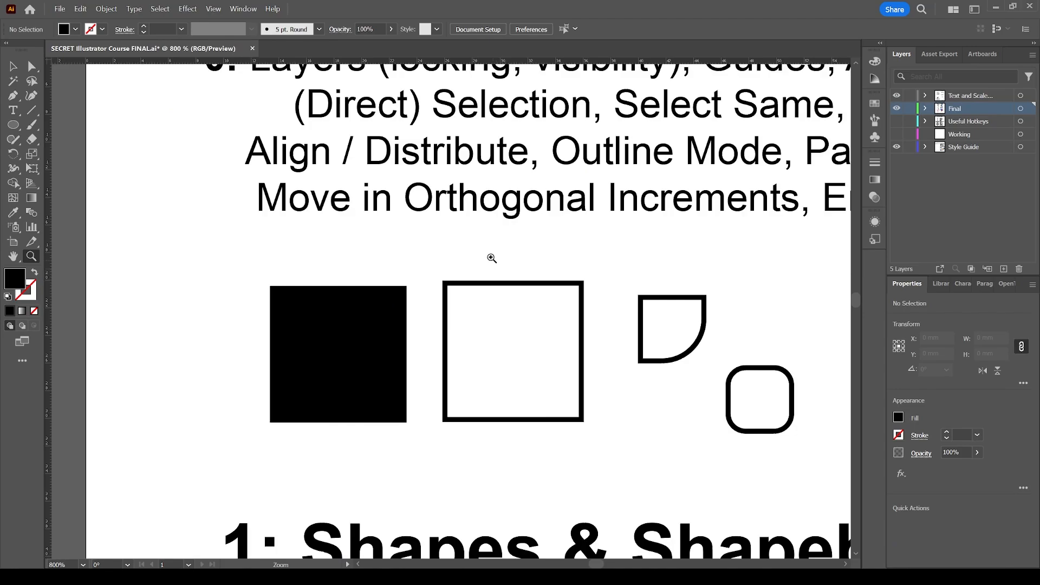
key(v)
scroll(480, 259, up, 1)
click(380, 347)
key(a)
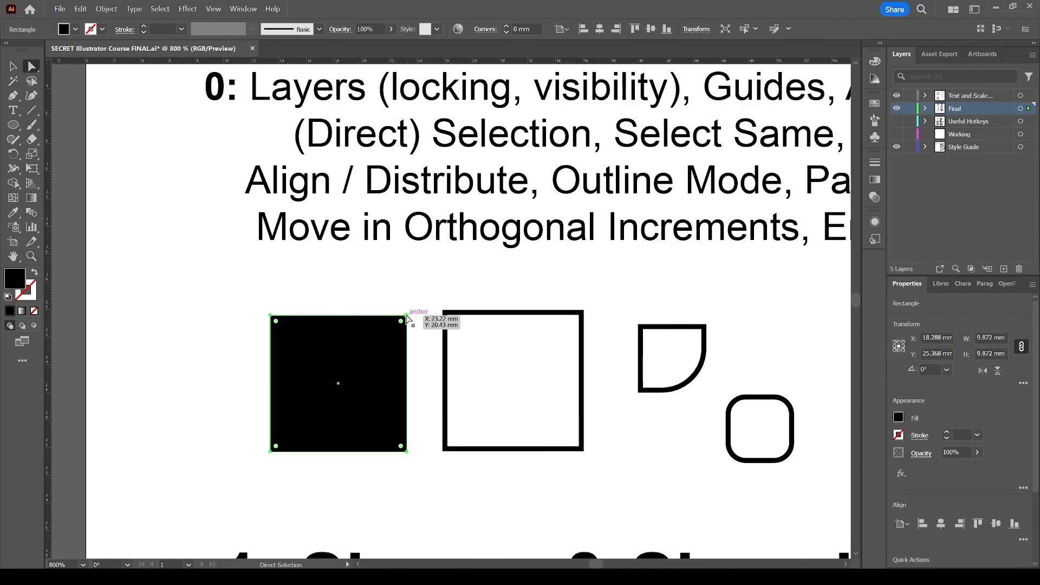
drag(407, 316, 334, 361)
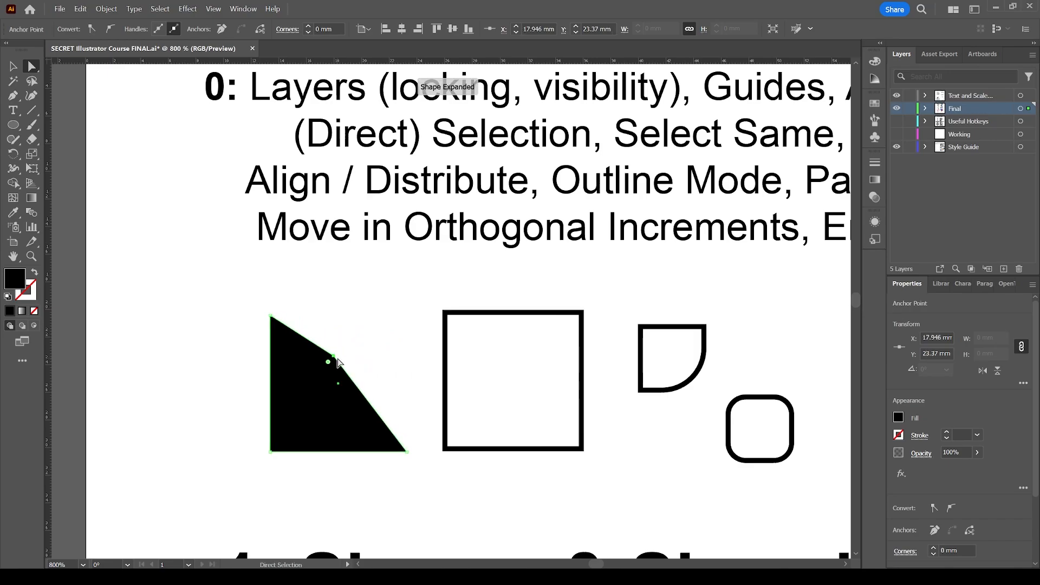
key(ctrl+z)
click(449, 294)
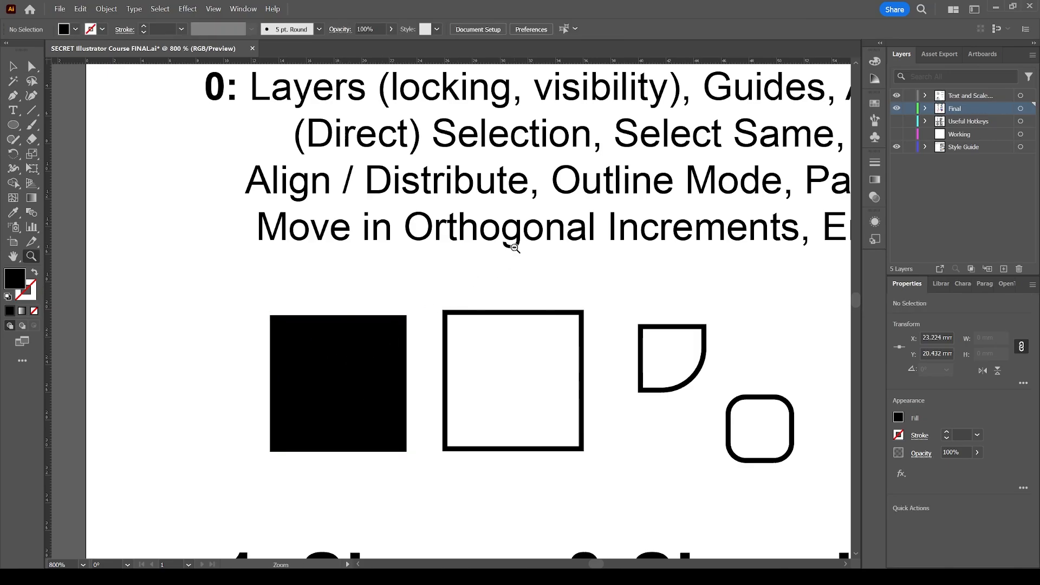
Try moving the black square and the black outlined square with the Selection tool, undo each move and deselect
key(ctrl+minus)
key(ctrl+minus)
key(v)
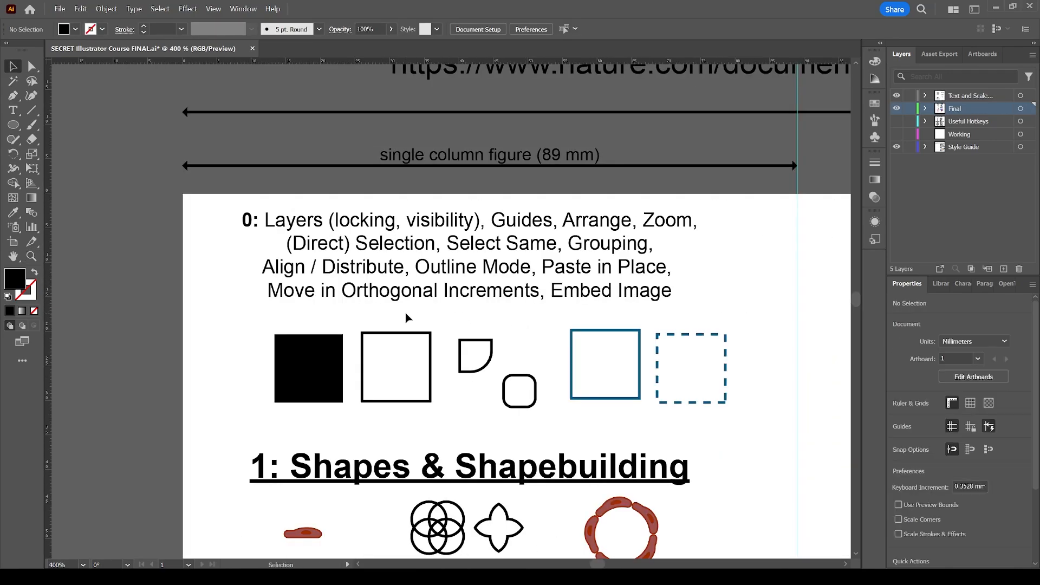
drag(330, 346, 431, 287)
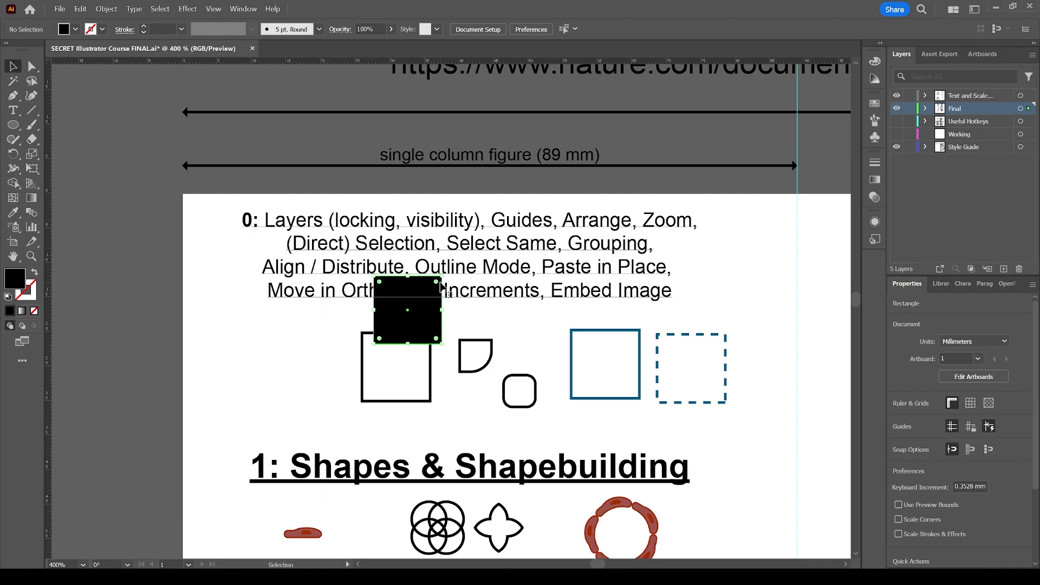
key(ctrl+z)
drag(403, 333, 442, 307)
key(ctrl+z)
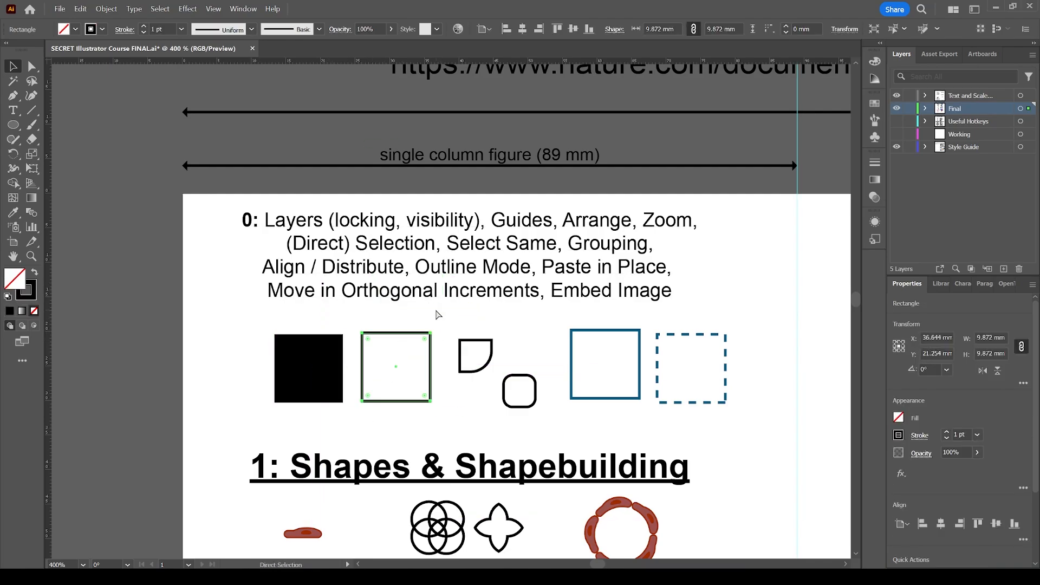
click(440, 317)
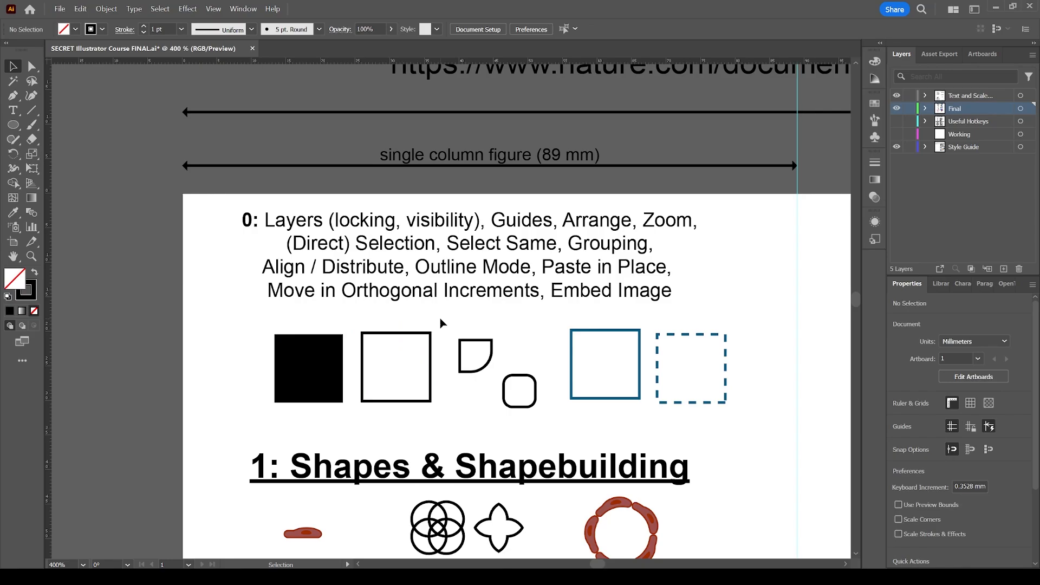
Highlight "Select Same" in the section 0 topic list, leave text editing and deselect the text
click(474, 242)
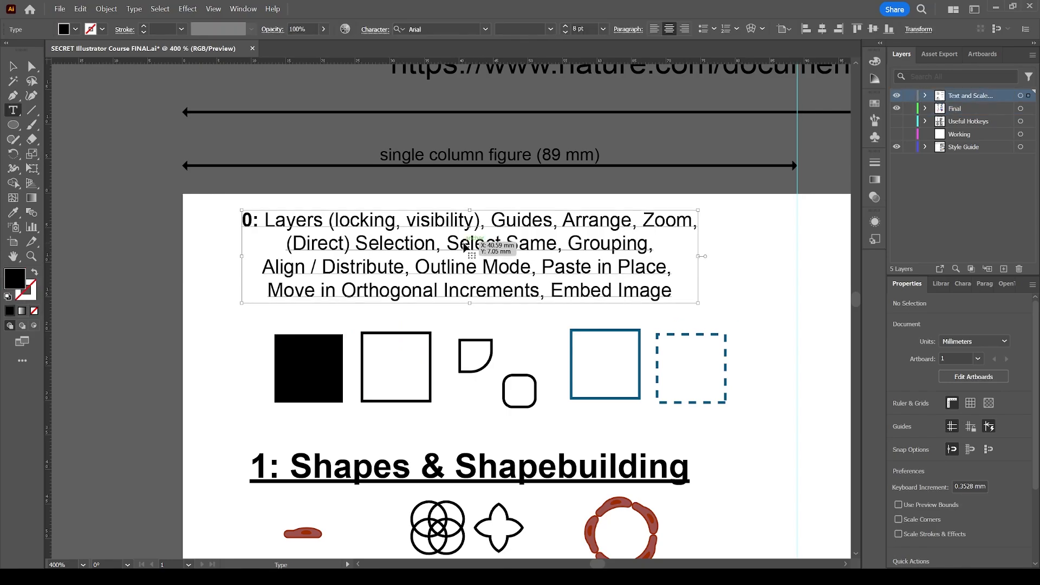
double_click(453, 243)
drag(447, 243, 557, 244)
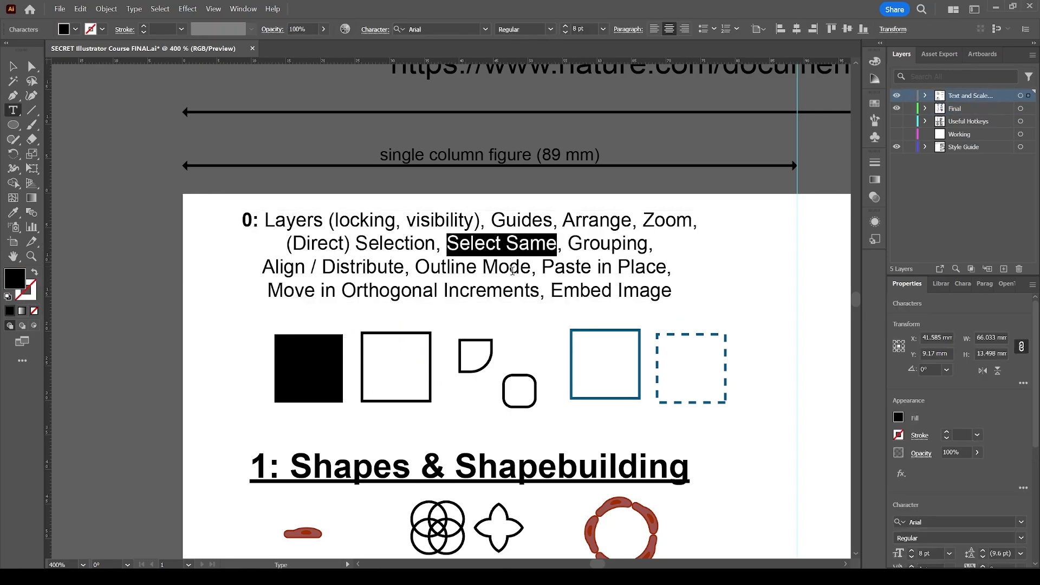
key(Escape)
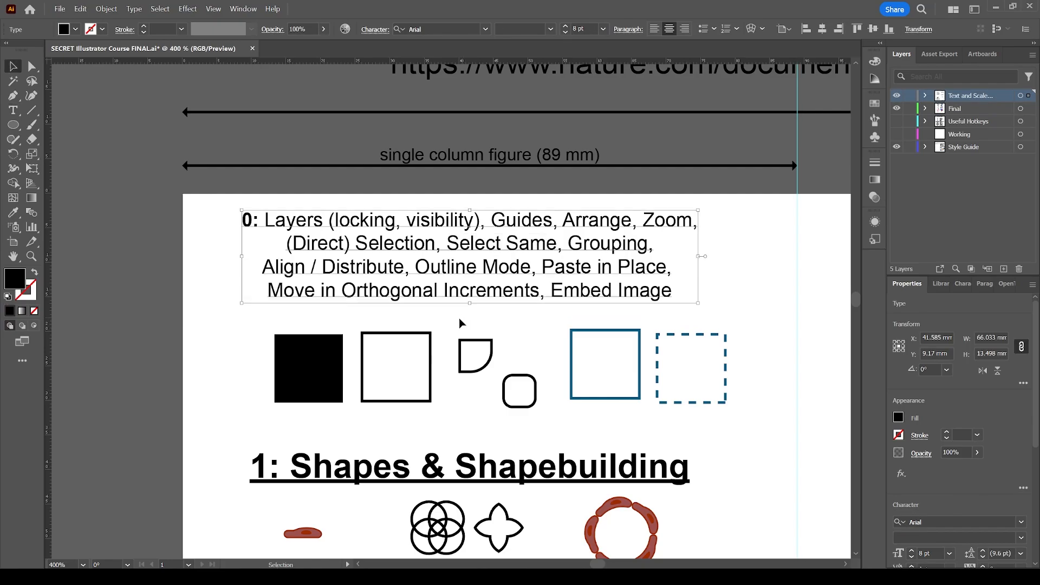
click(451, 319)
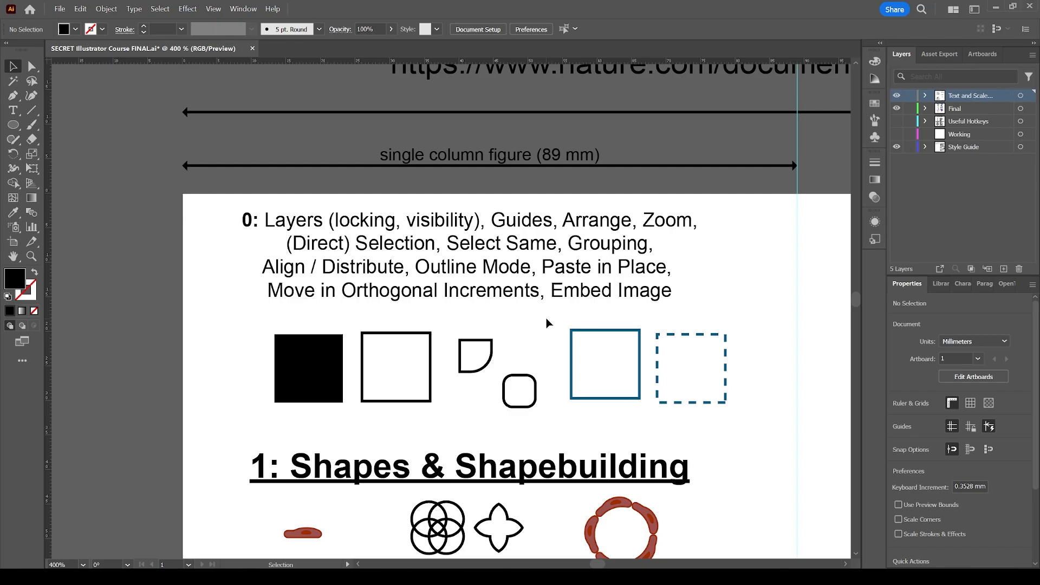
Select the square with the solid blue outline and inspect it beside the dashed blue square
click(593, 330)
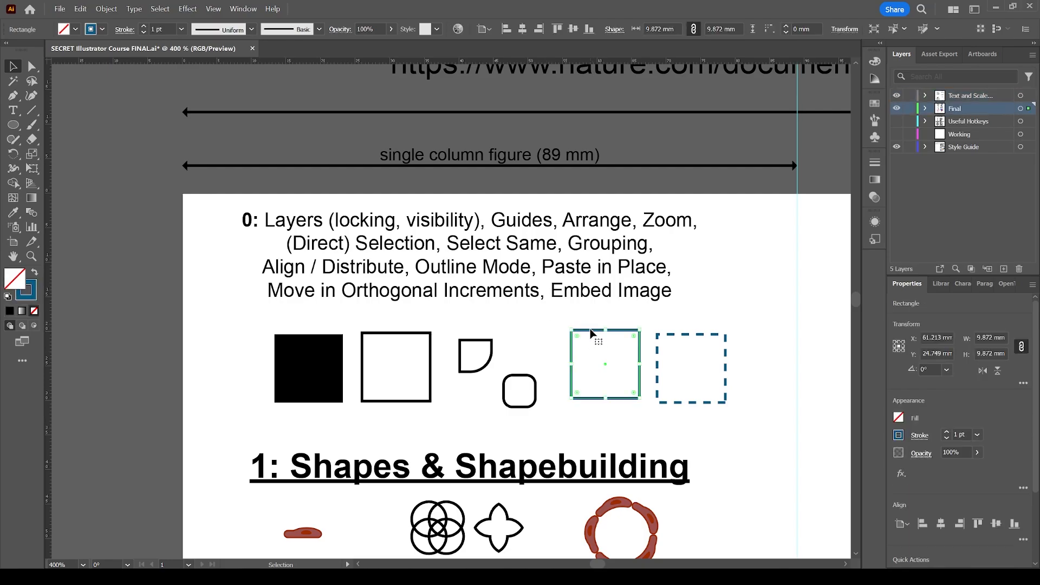
scroll(596, 320, down, 1)
scroll(597, 315, right, 2)
key(z)
drag(481, 279, 699, 398)
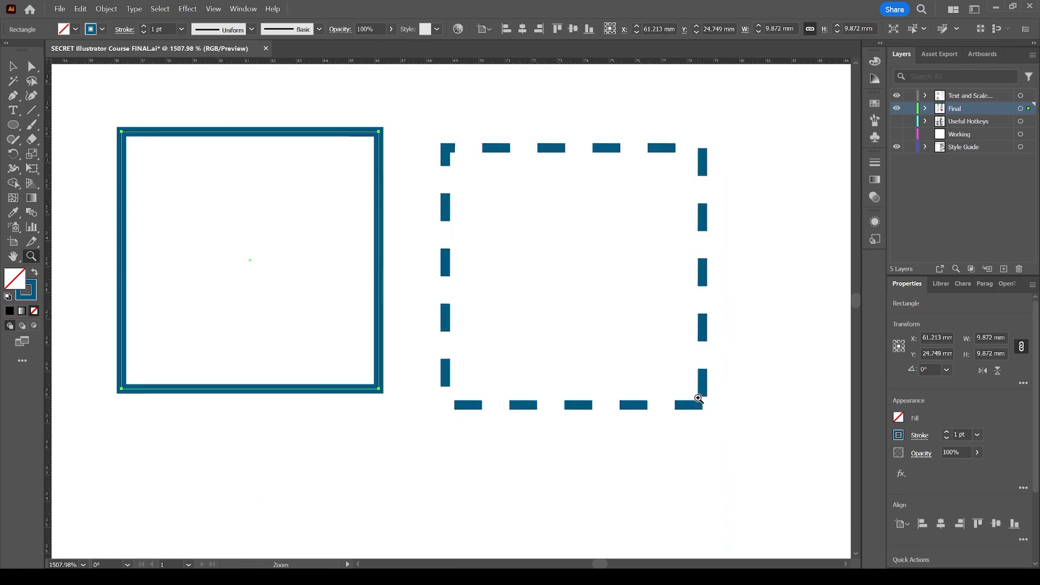
key(ctrl+minus)
key(ctrl+minus)
key(ctrl+minus)
key(ctrl+minus)
key(ctrl+minus)
key(ctrl+minus)
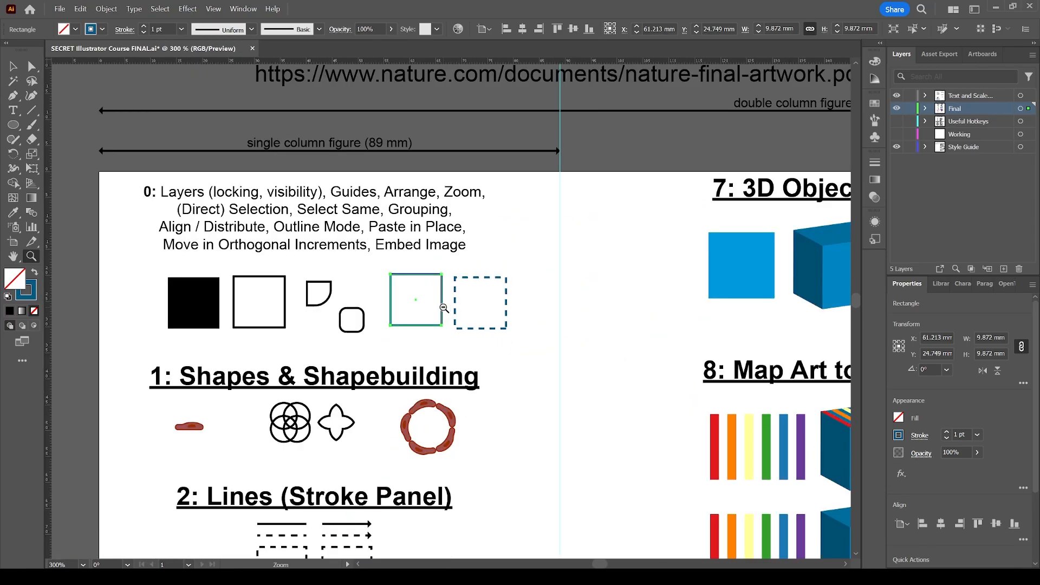
Deselect the solid blue square, reselect it, select all objects with the same stroke color, and clear the selection
key(v)
click(498, 325)
key(z)
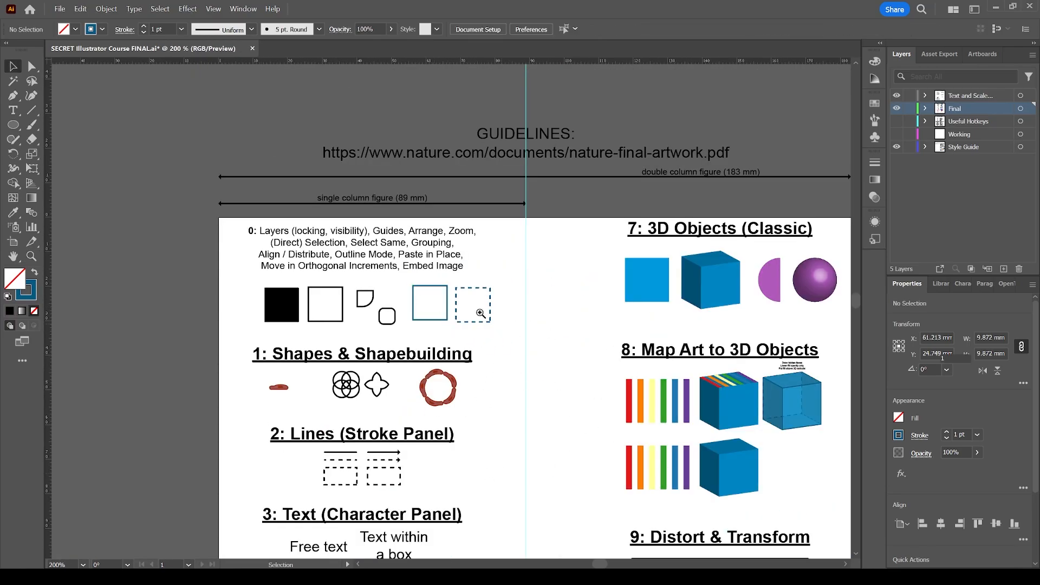
click(481, 315)
drag(435, 294, 441, 270)
key(ctrl+0)
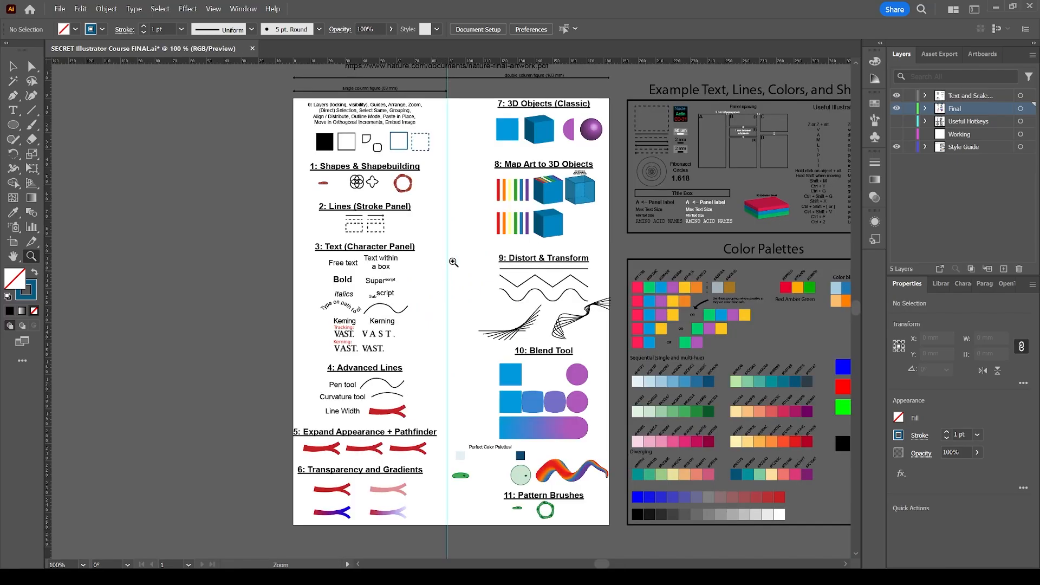
drag(389, 117, 437, 166)
key(v)
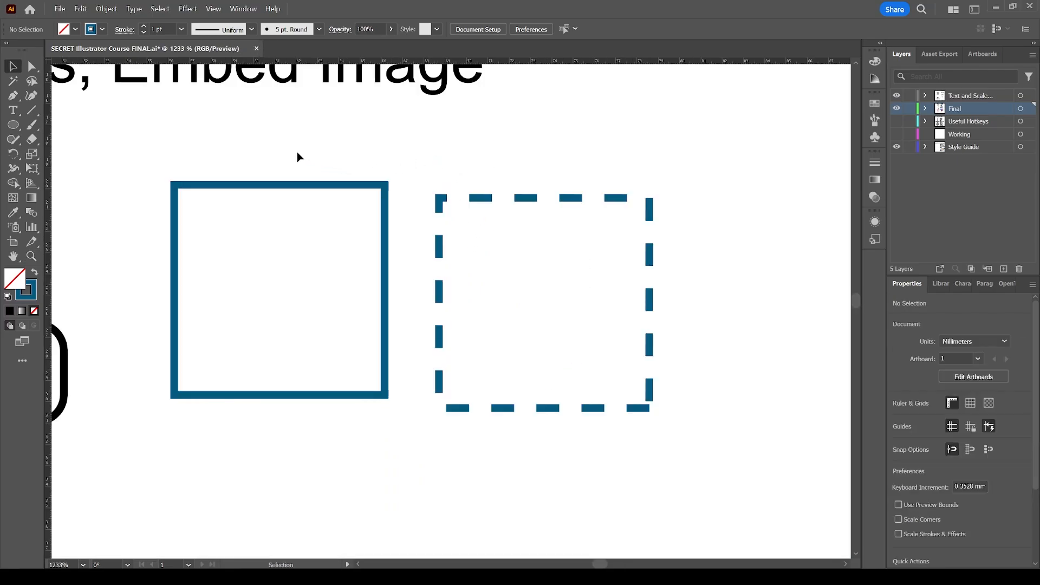
click(313, 184)
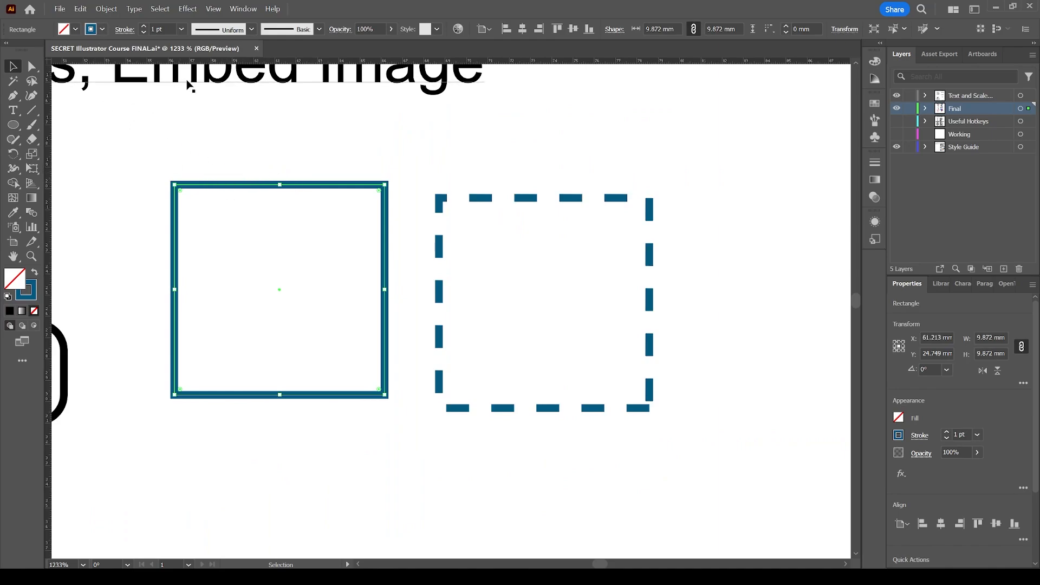
click(162, 9)
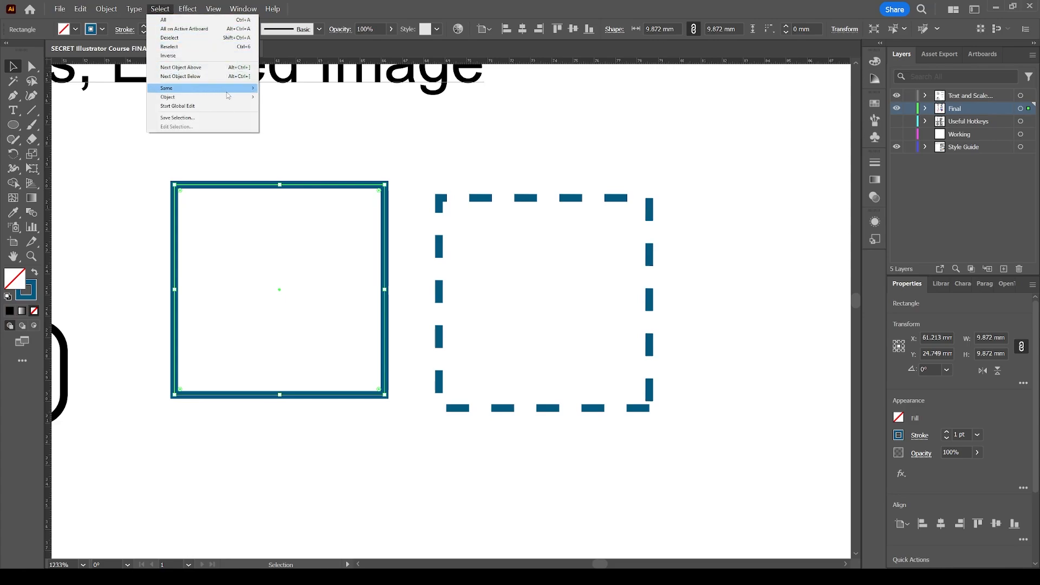
mouse_move(228, 91)
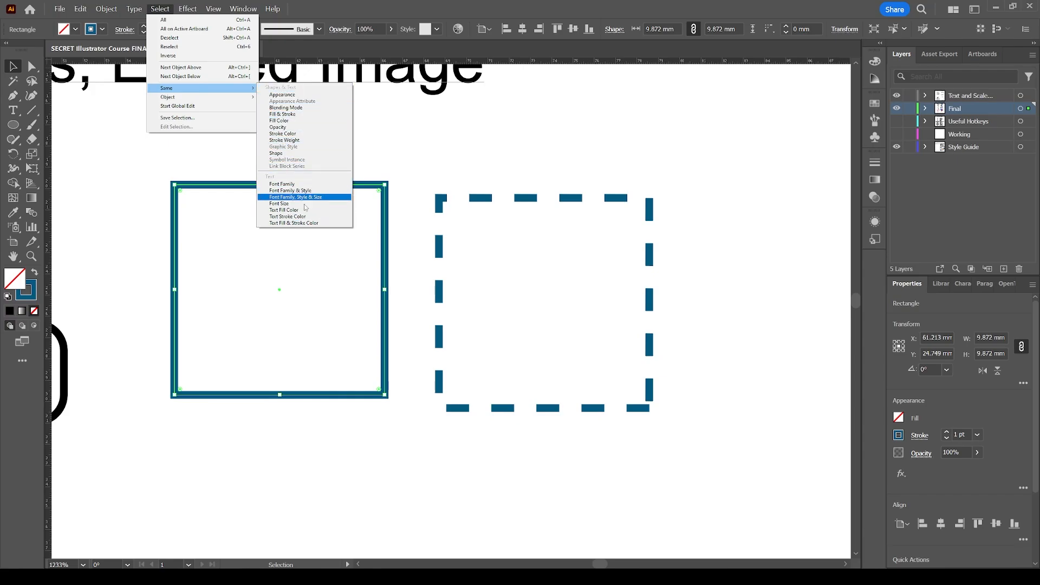
click(304, 135)
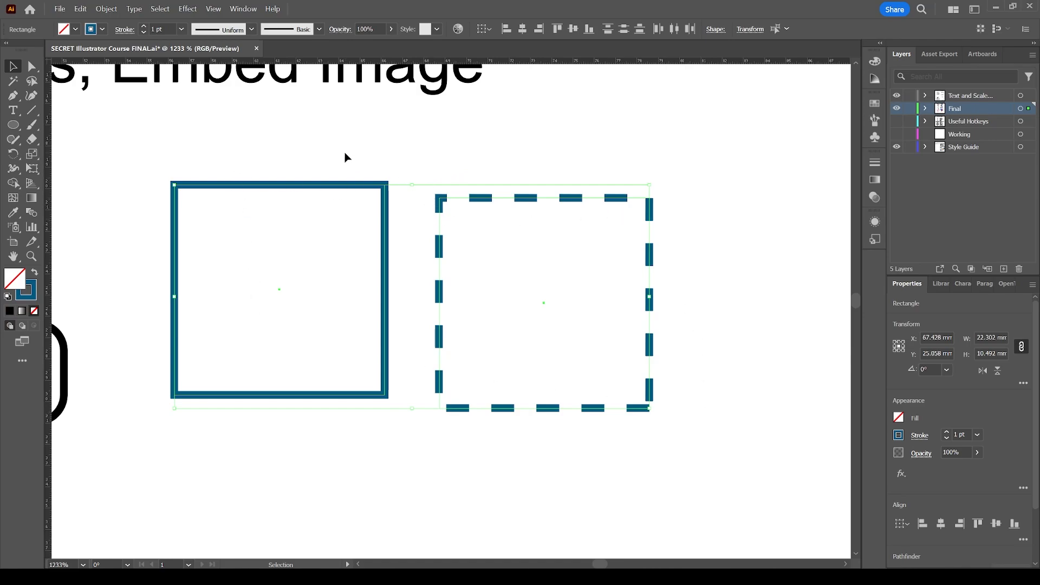
click(340, 165)
Select all text that shares the font family of the section 0 topic list
key(z)
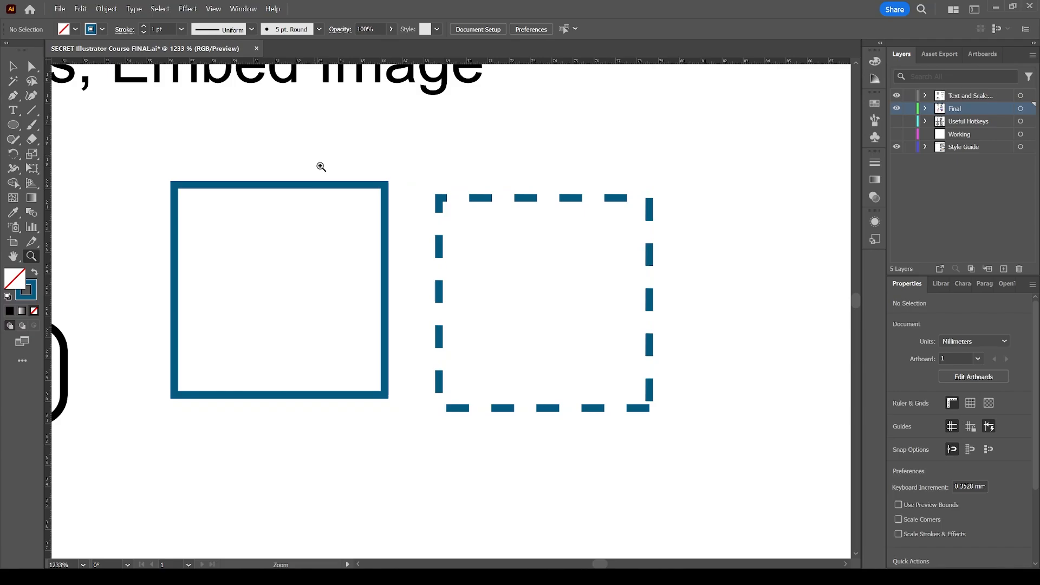
alt+click(342, 230)
alt+click(382, 270)
alt+click(386, 269)
key(v)
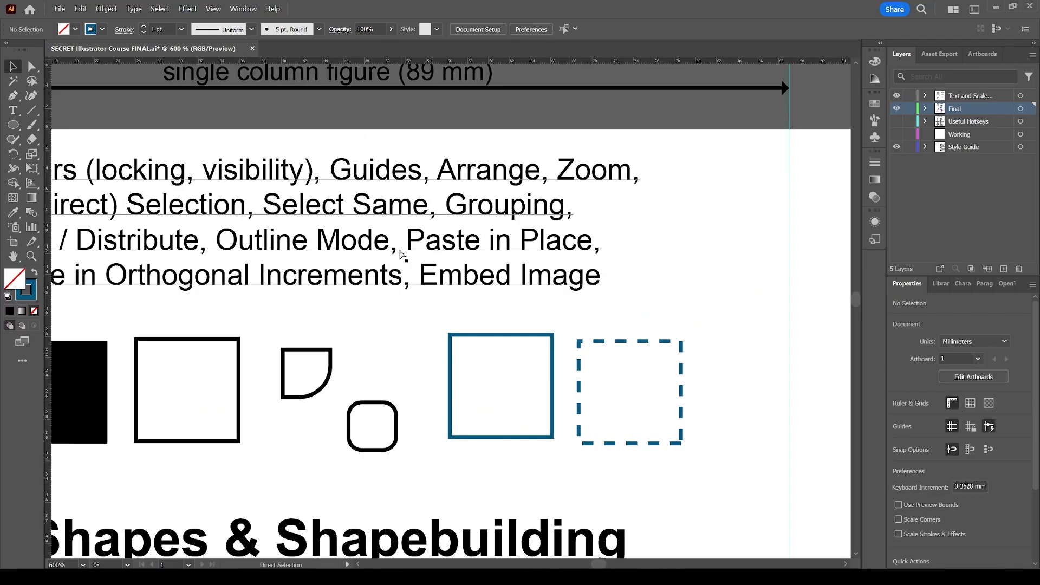
scroll(399, 258, left, 3)
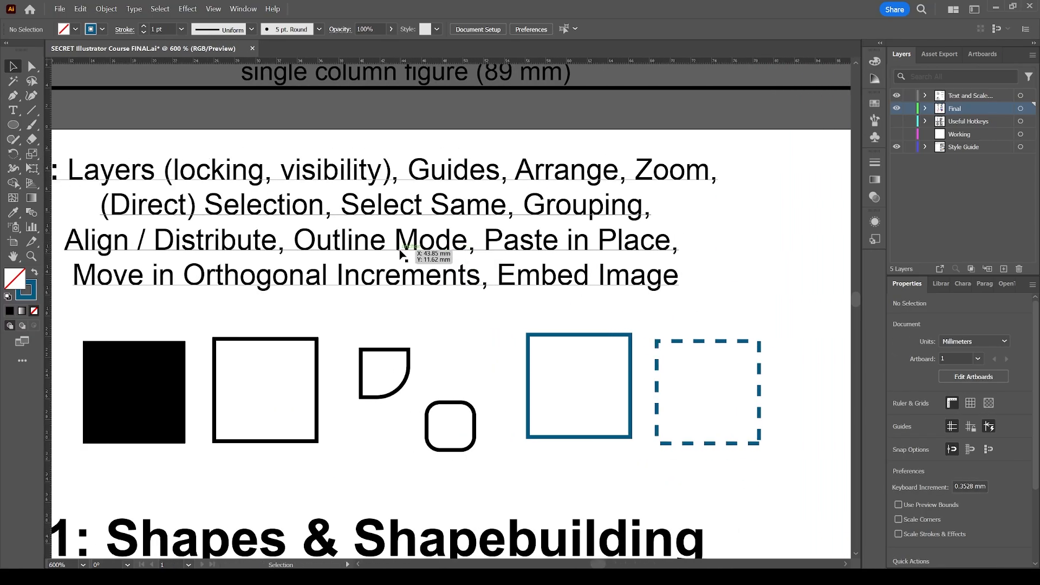
click(407, 208)
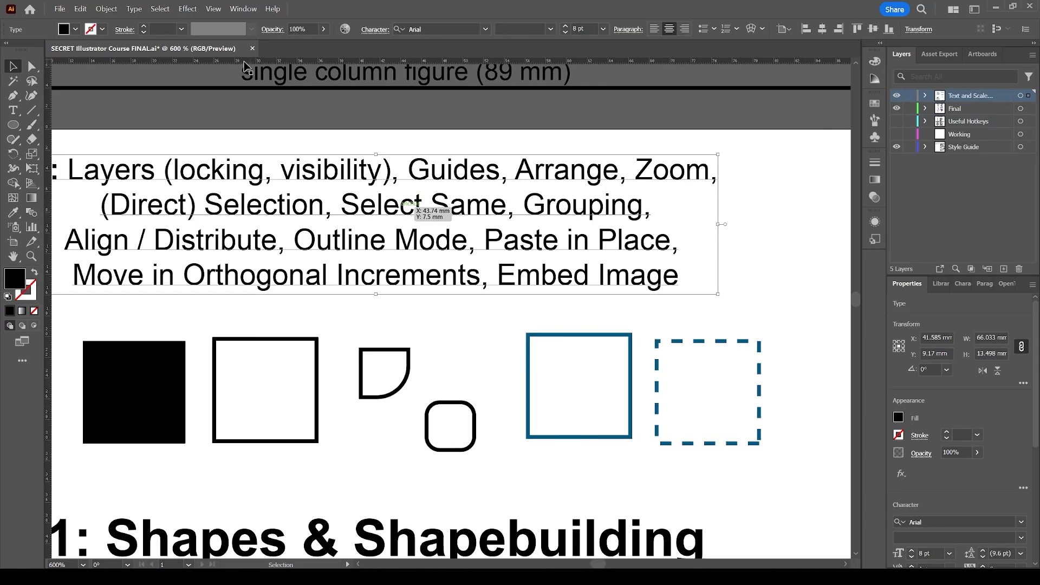
click(158, 9)
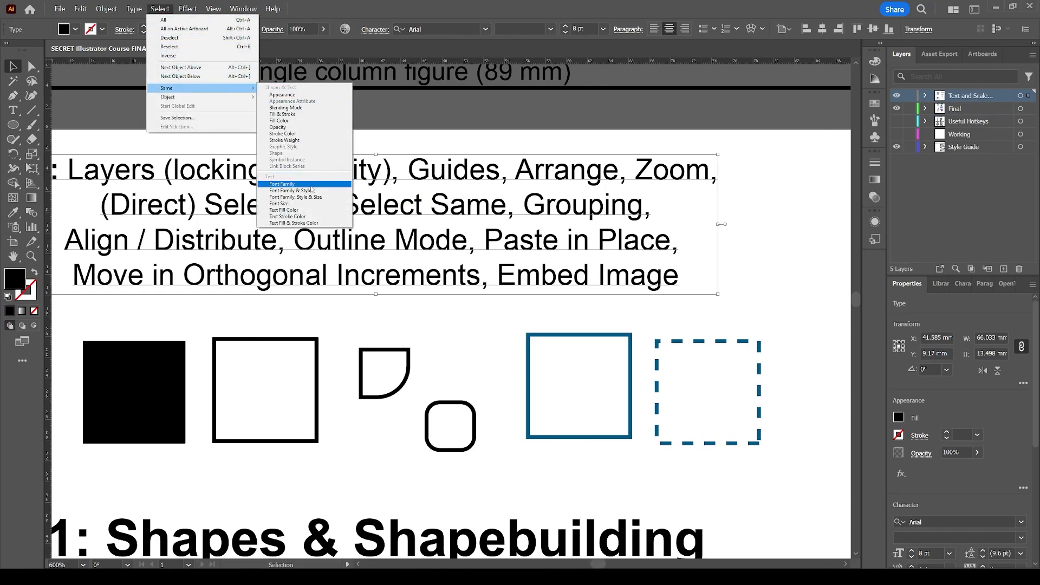
click(312, 186)
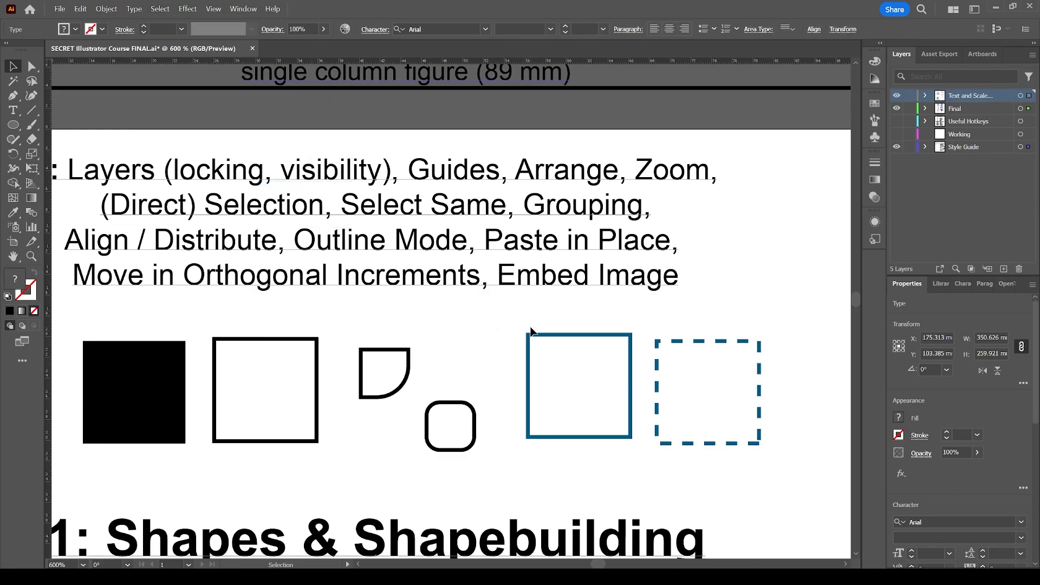
Review which text is selected across the artboard and the style guide, and clear the selection
key(z)
alt+click(550, 342)
alt+click(534, 338)
key(v)
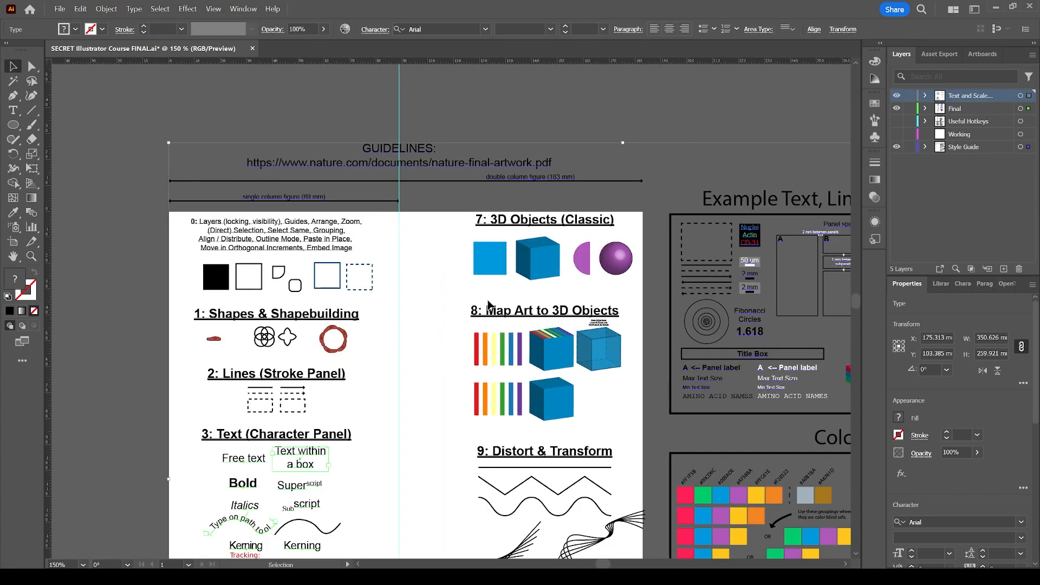
scroll(450, 277, down, 2)
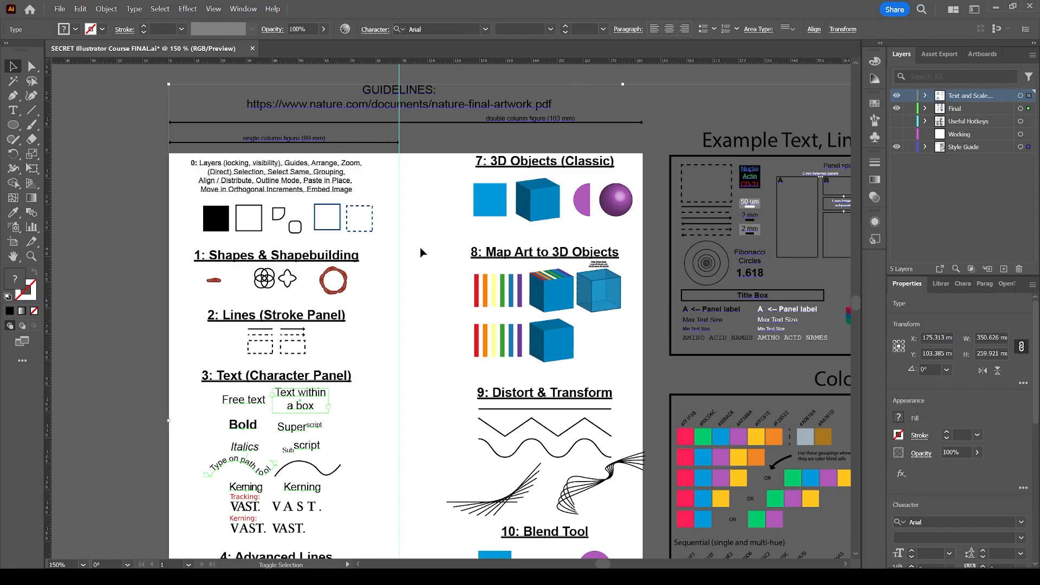
click(426, 226)
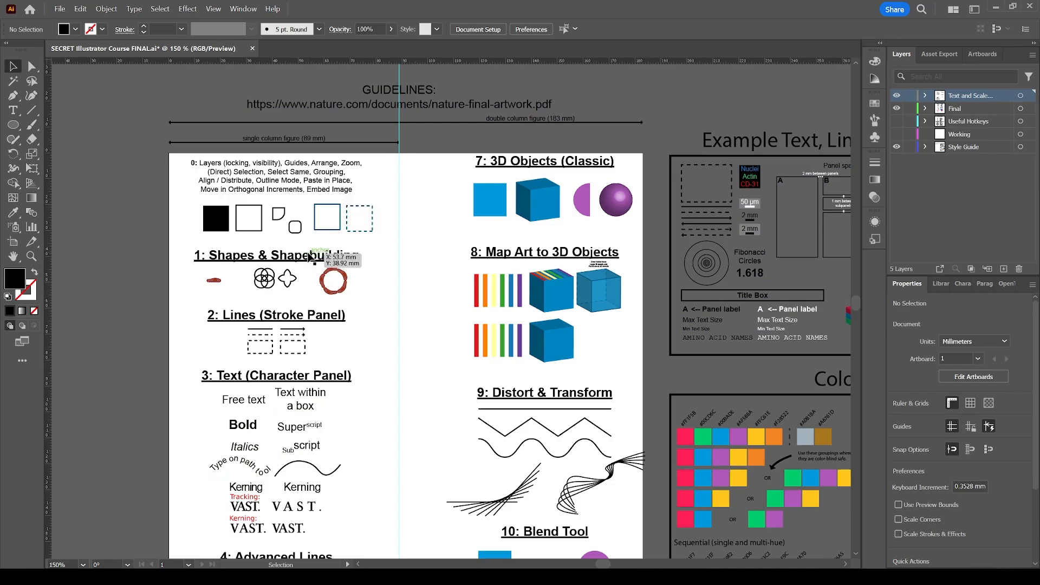
Select the headings of sections 1, 2, 3, 8 and 7 one by one into a joint selection, and deselect them
click(310, 263)
shift+click(320, 314)
shift+click(336, 379)
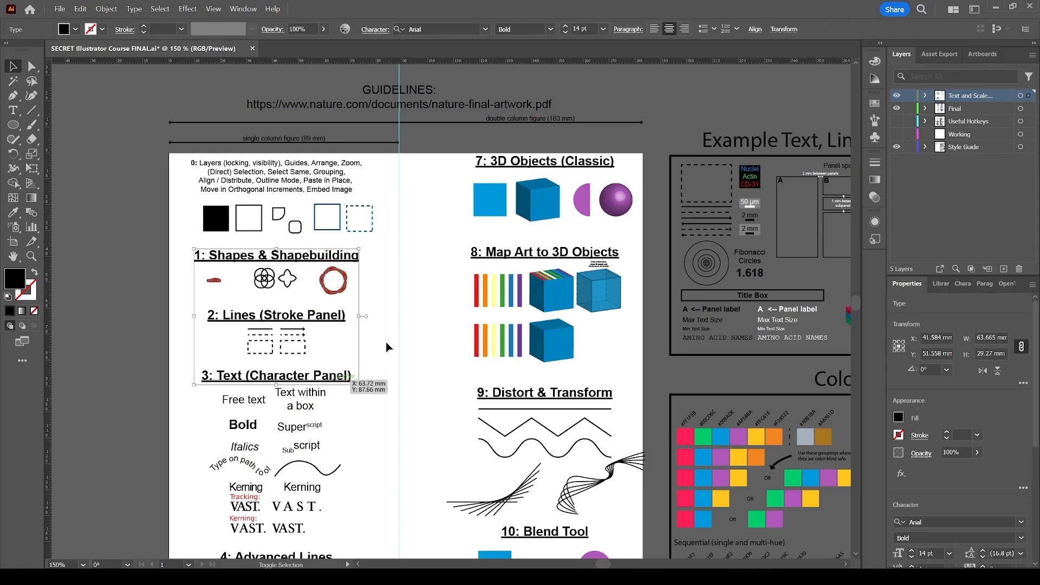
shift+click(511, 253)
shift+click(514, 165)
click(428, 195)
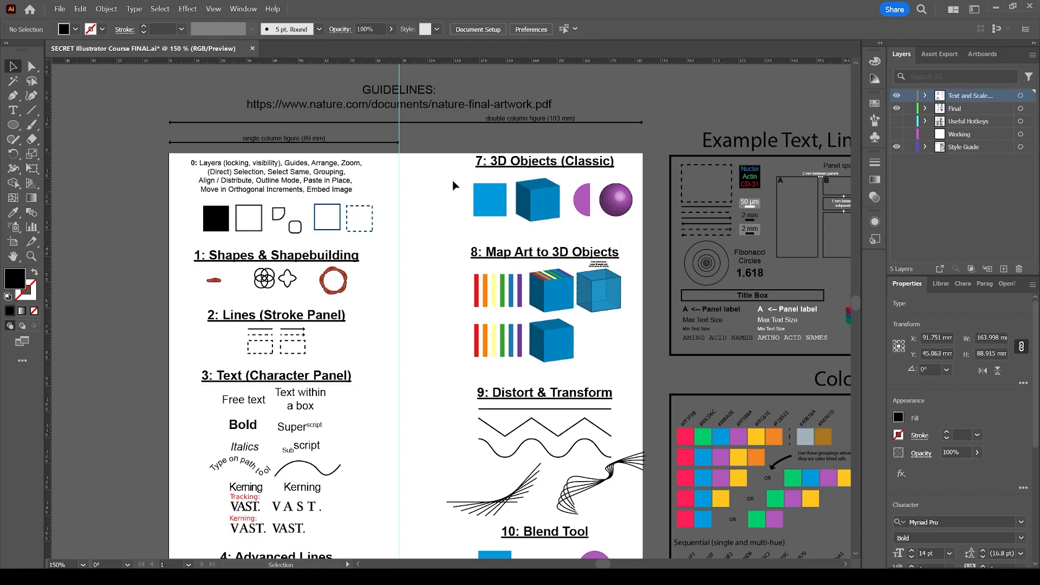
Select everything with the same stroke weight as the "7: 3D Objects (Classic)" heading and clear the selection
click(503, 163)
click(155, 9)
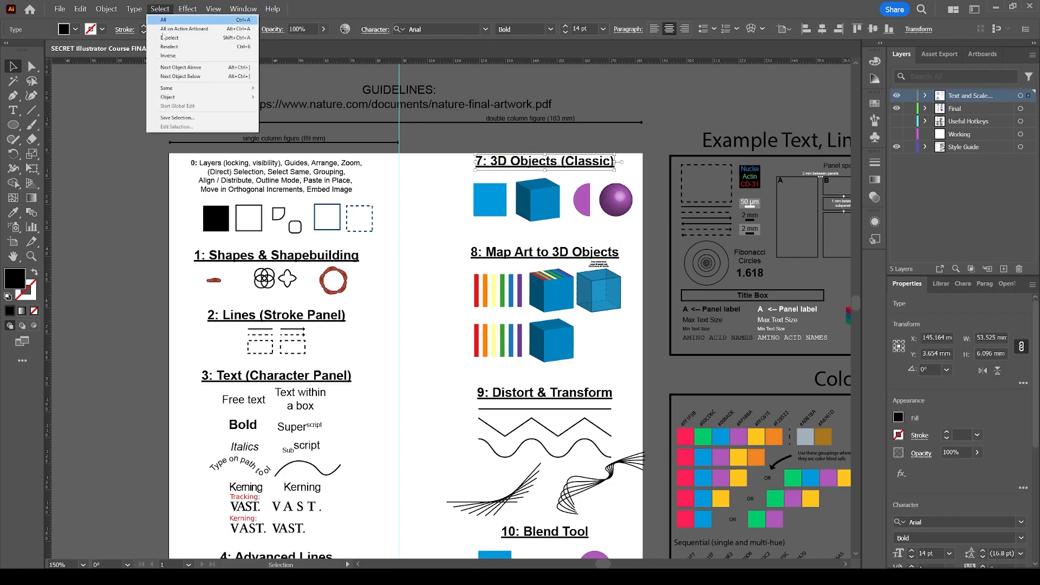
mouse_move(206, 88)
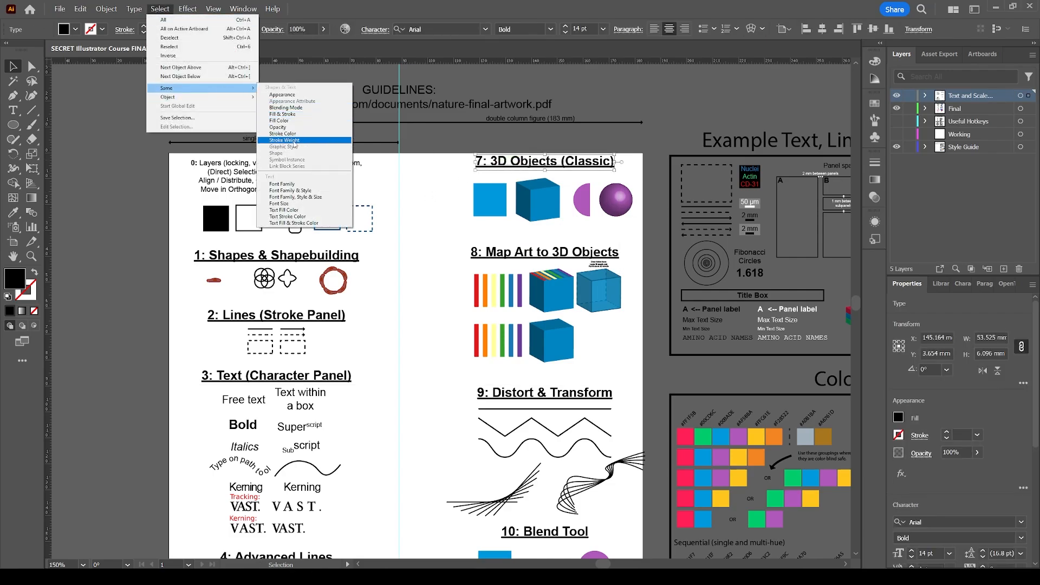
click(296, 141)
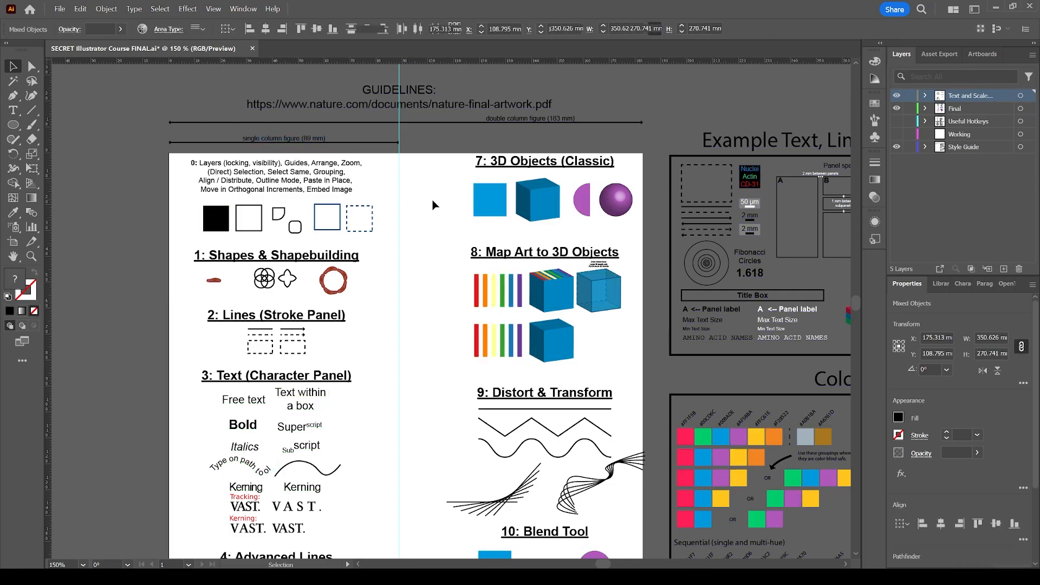
click(450, 183)
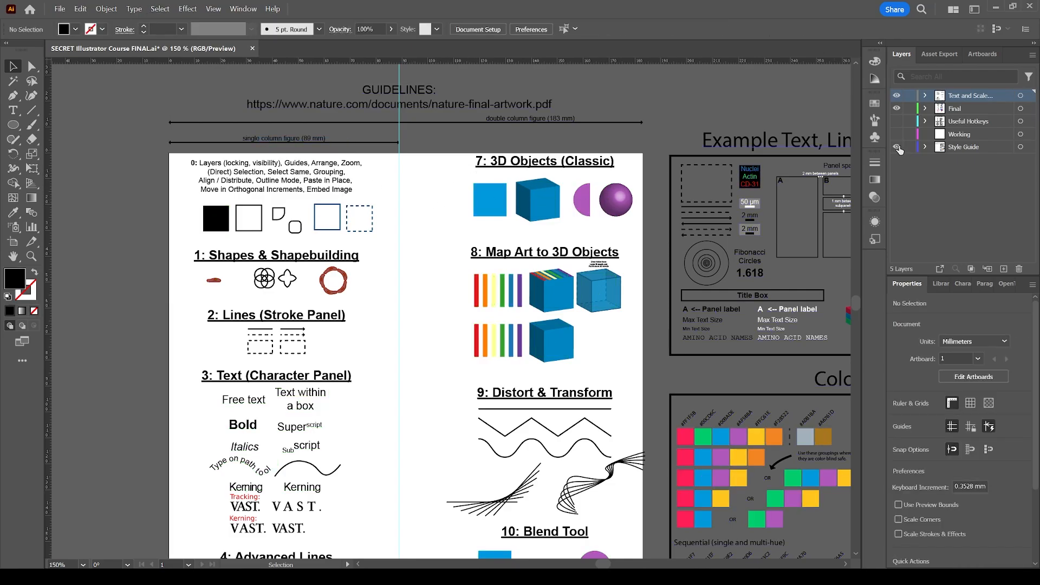
Hide the Style Guide layer, select all text with the same font size as the section 7 heading, and deselect it
click(898, 148)
click(524, 166)
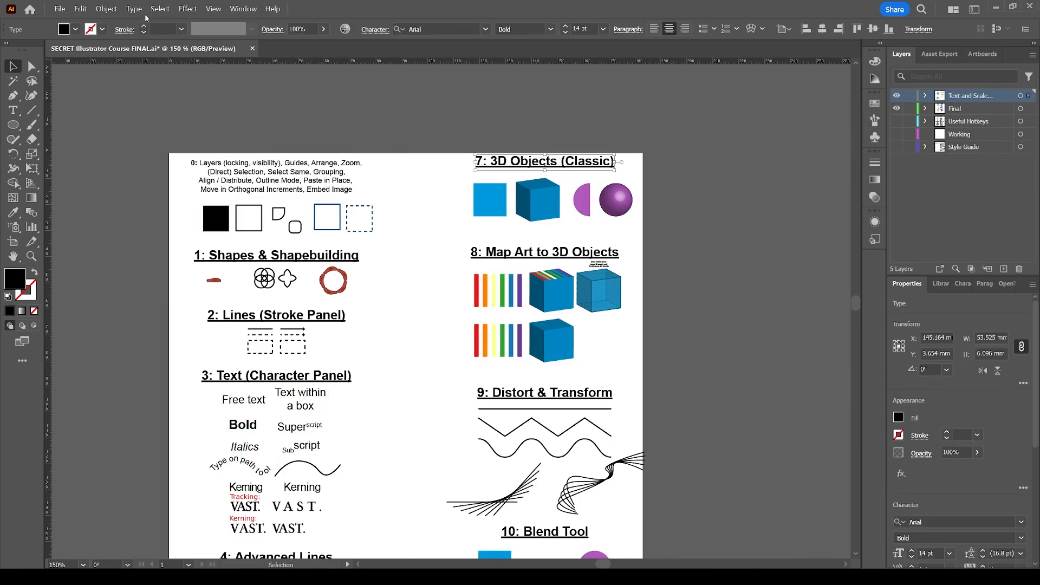
click(159, 9)
mouse_move(197, 91)
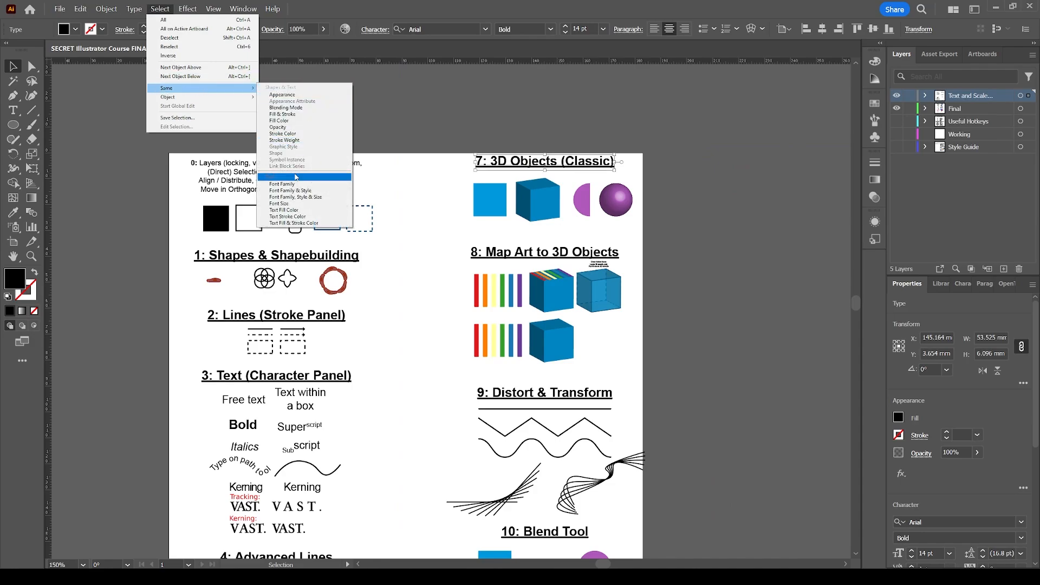
click(301, 203)
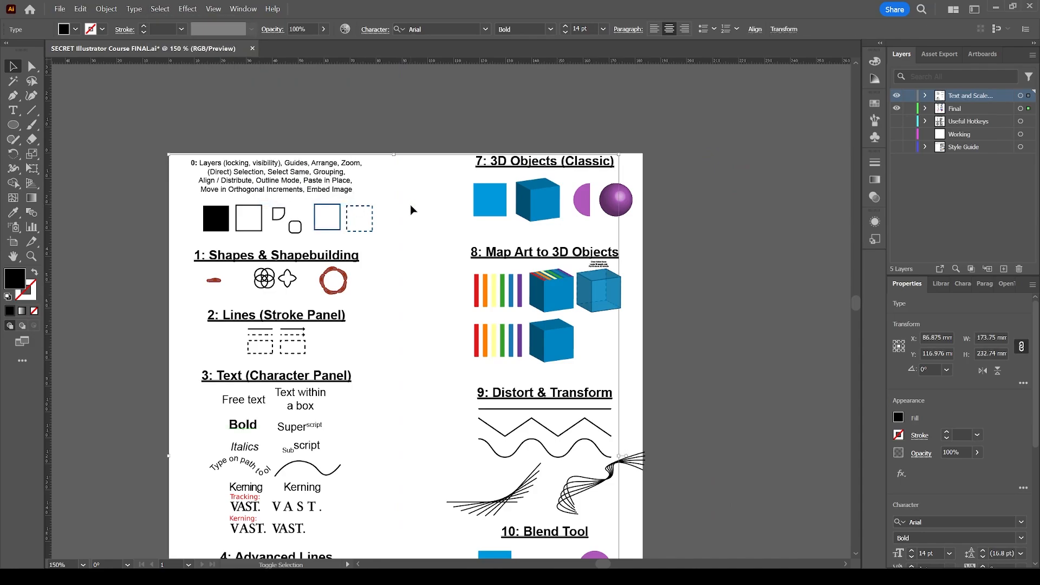
click(421, 138)
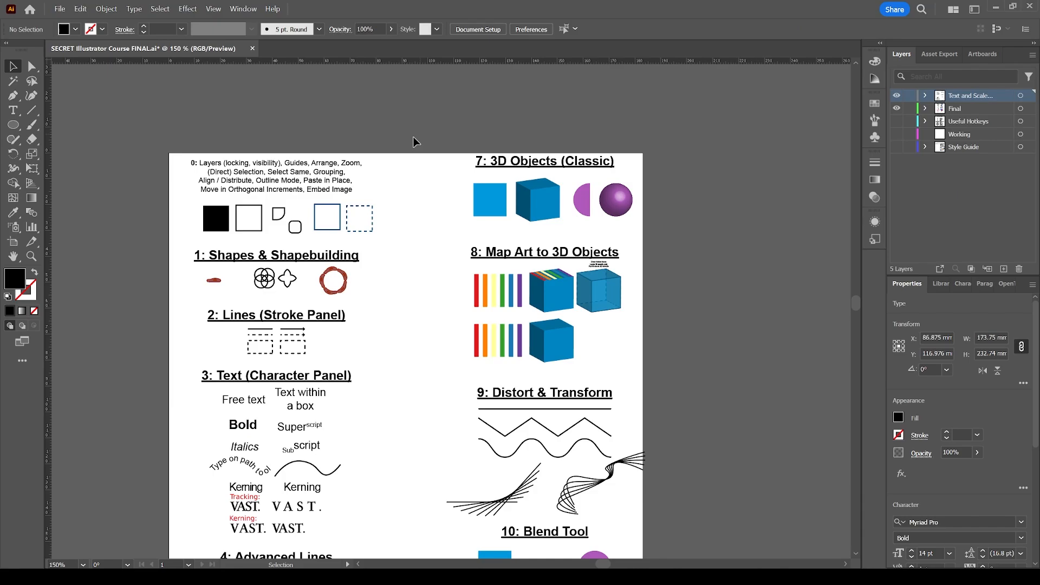
Examine section 0 up close and the attributes that Select Same offers for shapes and text
scroll(399, 185, down, 2)
scroll(423, 163, left, 2)
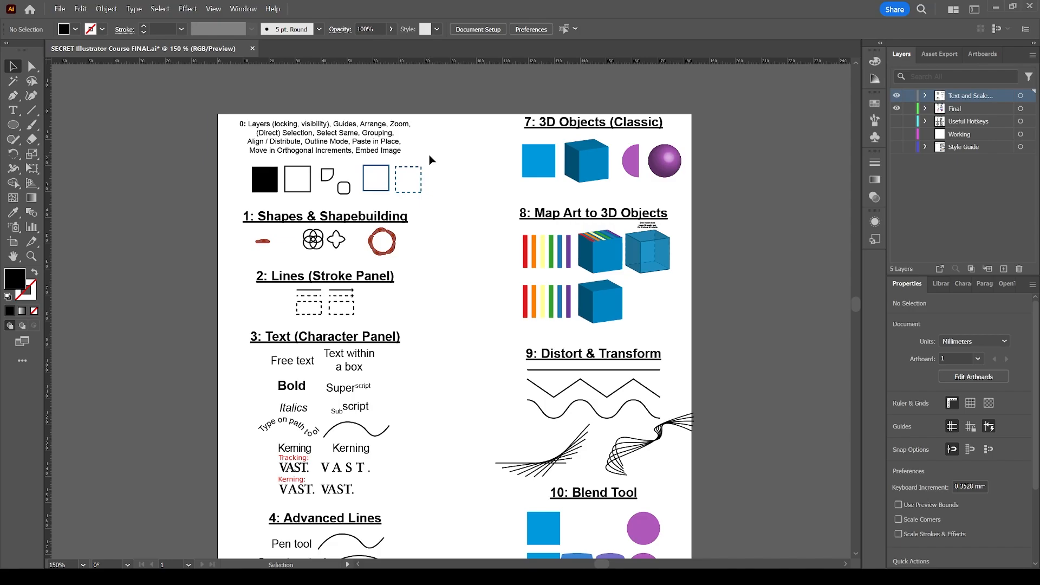
key(z)
drag(220, 212, 480, 103)
key(v)
scroll(457, 162, down, 3)
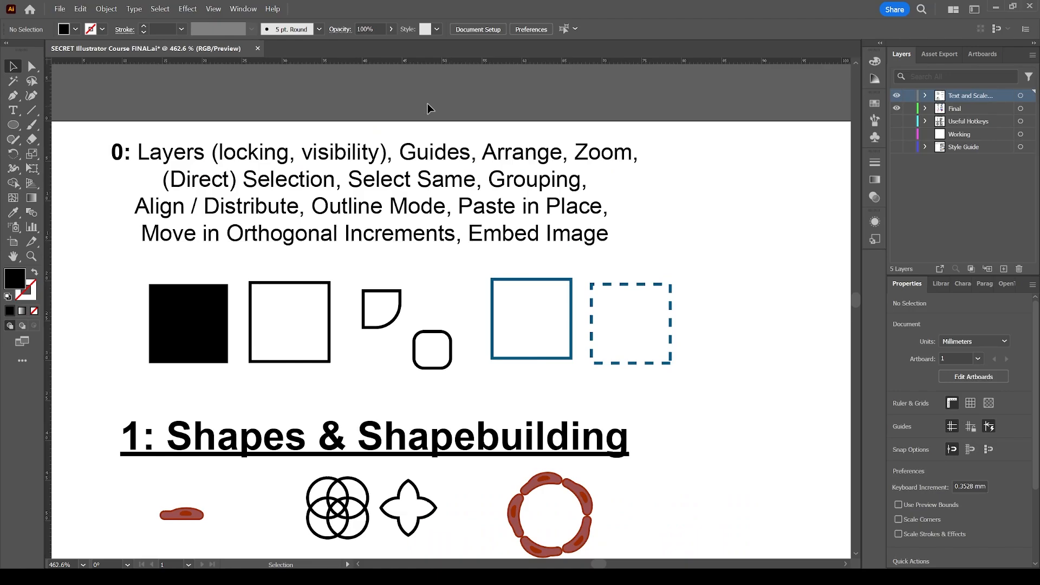
click(160, 9)
mouse_move(258, 92)
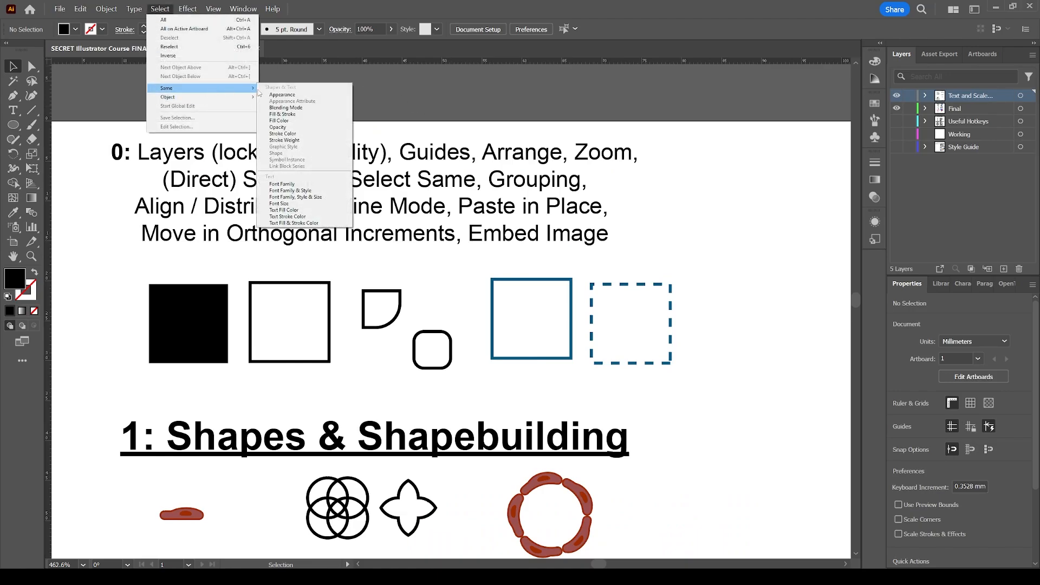
click(282, 184)
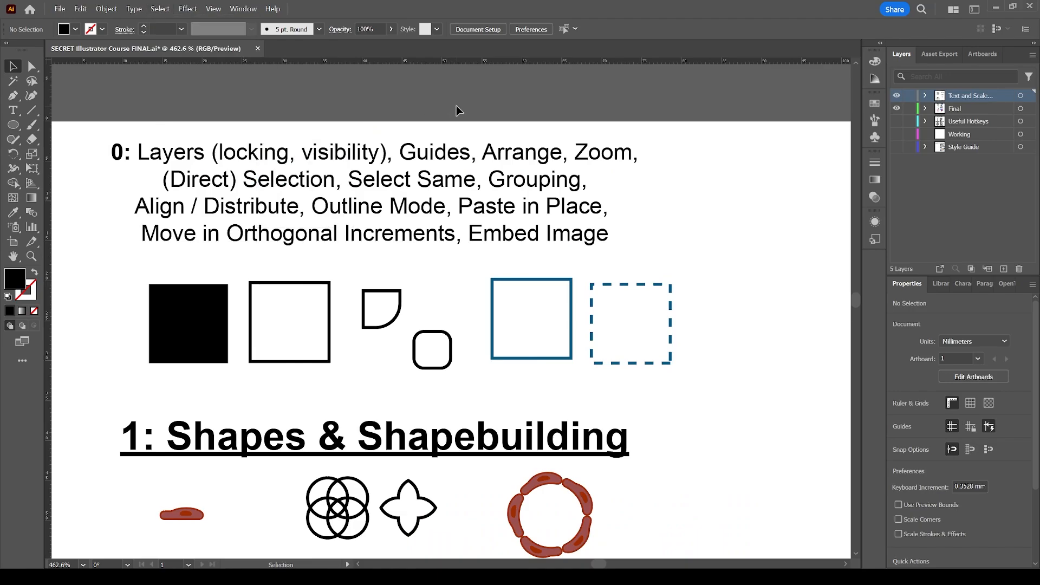
scroll(550, 204, down, 2)
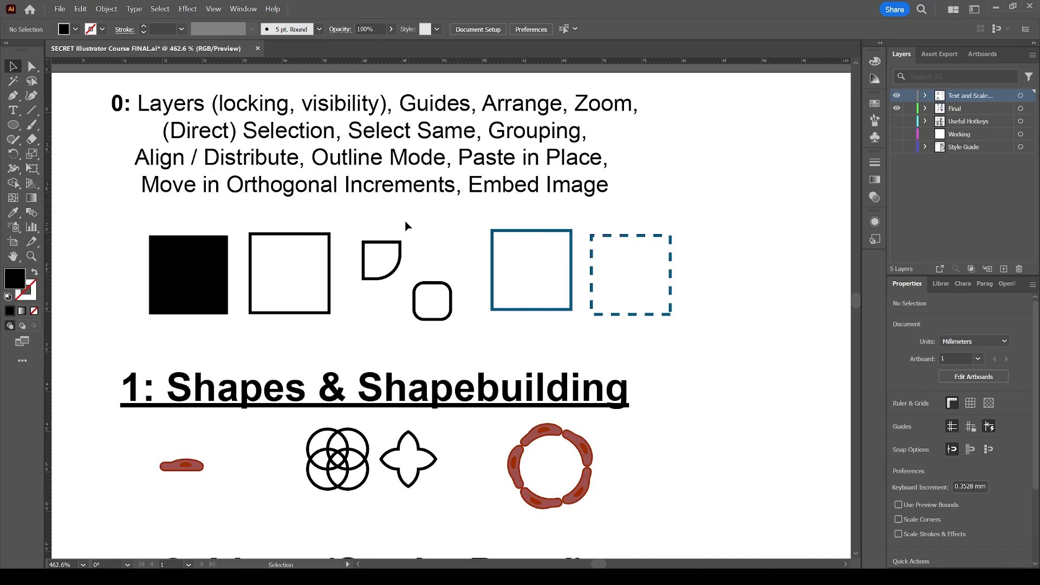
scroll(407, 225, left, 3)
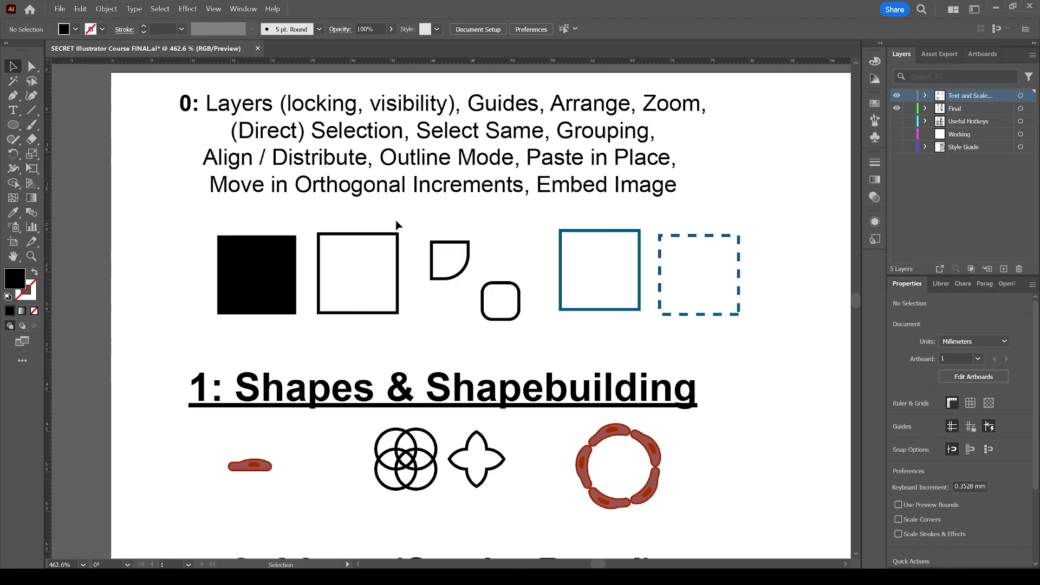